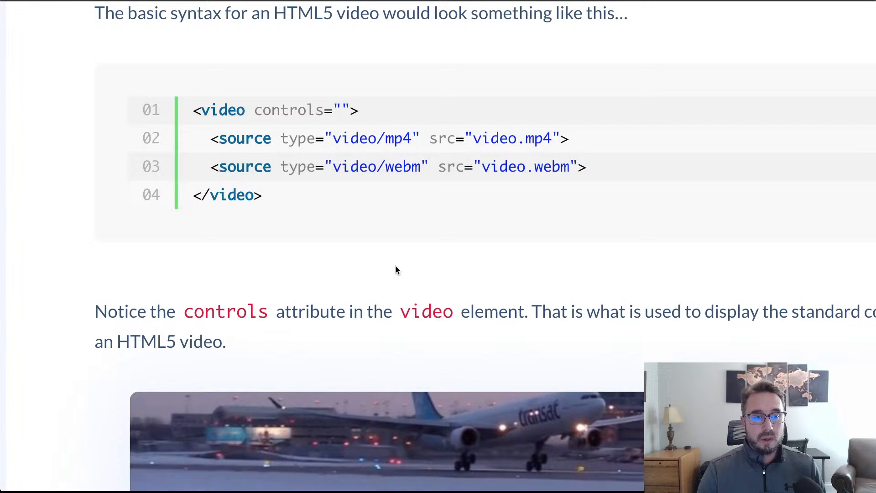
- Examine the HTML5 video syntax in the tutorial article, focusing on the controls attribute and the video control bar it produces
scroll(395, 267, up, 1)
drag(323, 164, 254, 163)
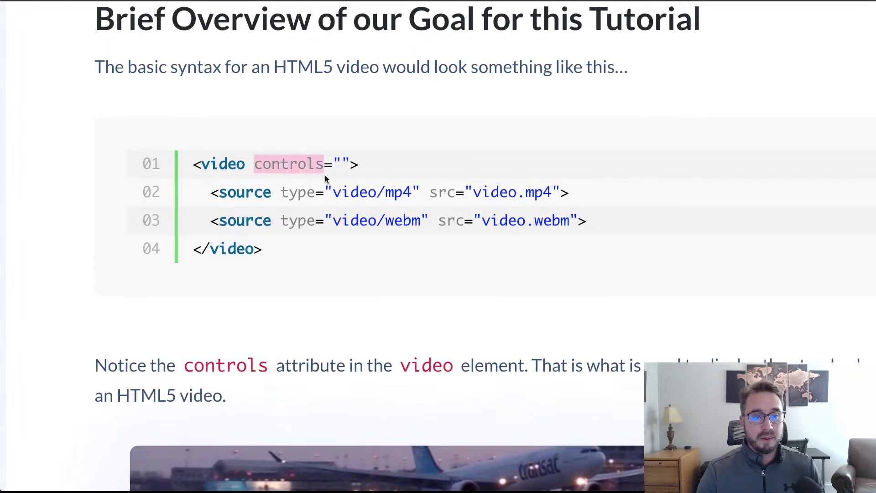
click(339, 164)
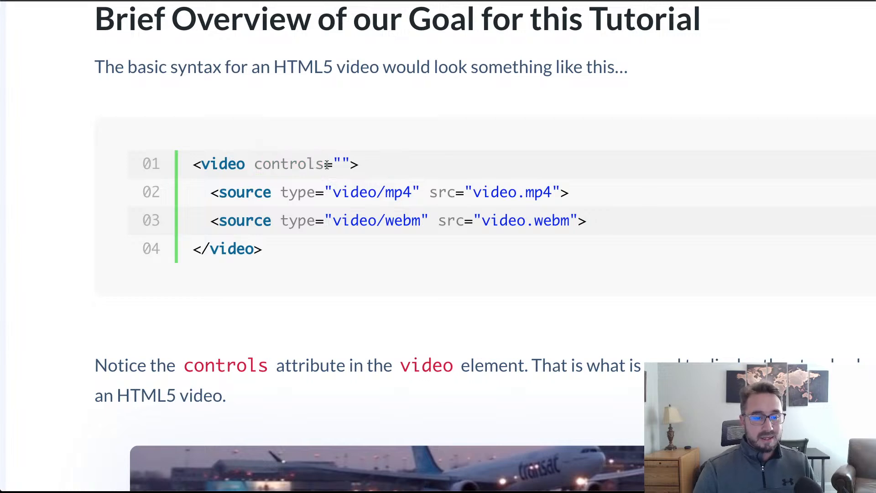
scroll(415, 86, down, 5)
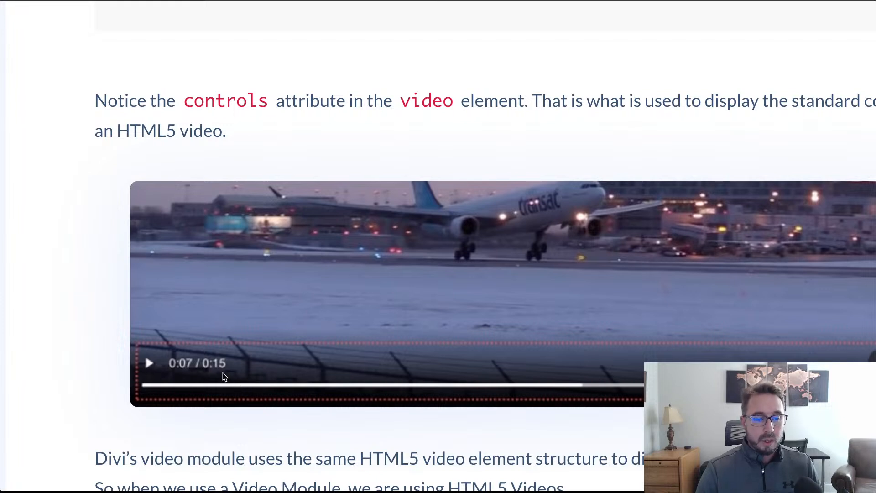
scroll(258, 373, up, 1)
scroll(257, 371, up, 6)
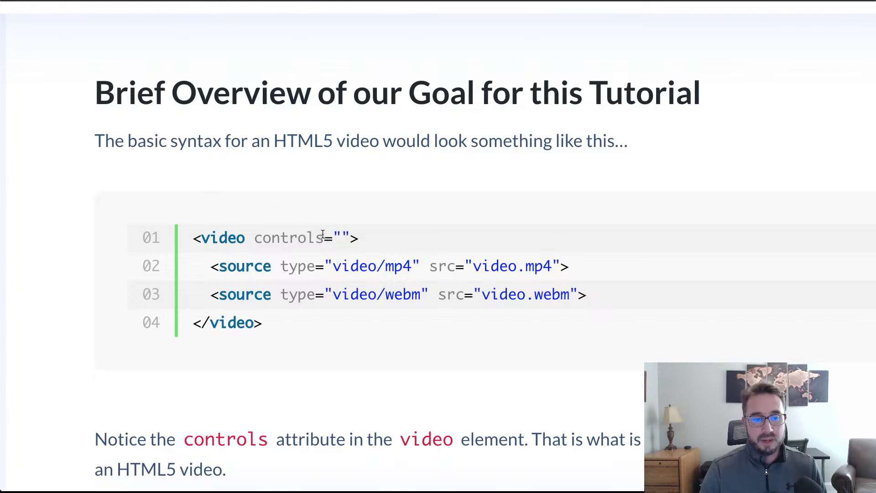
drag(323, 236, 256, 241)
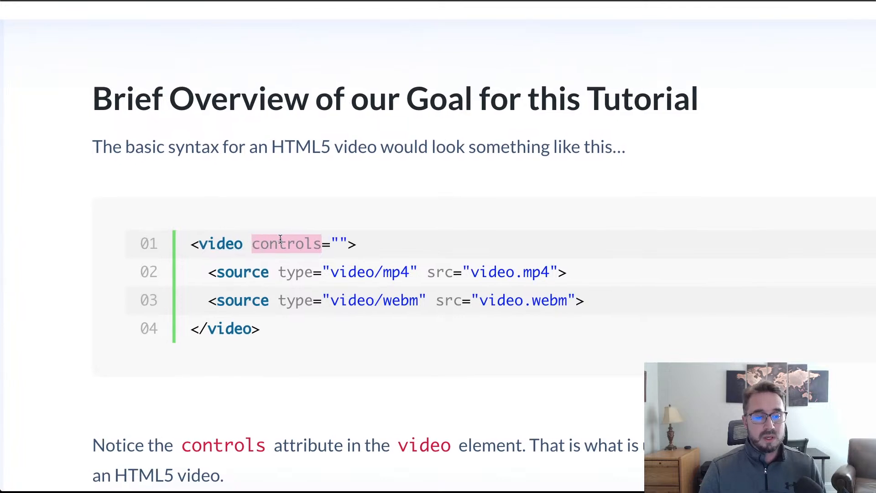
click(308, 340)
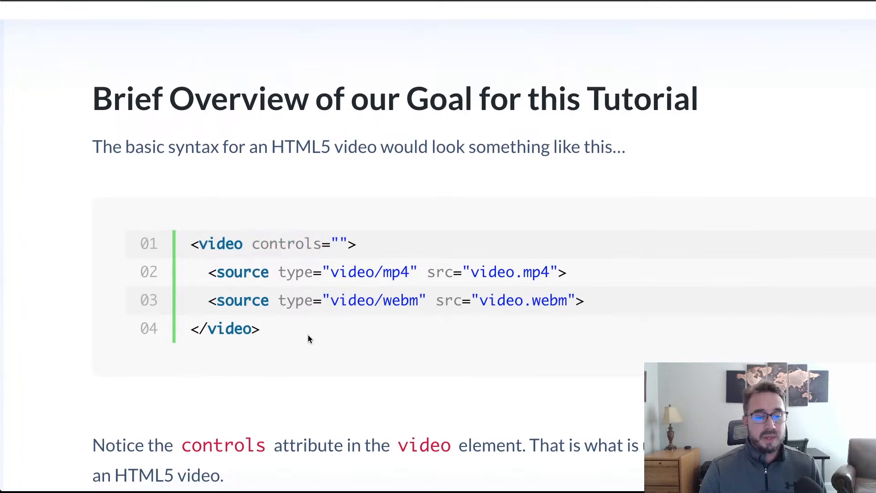
scroll(309, 338, down, 2)
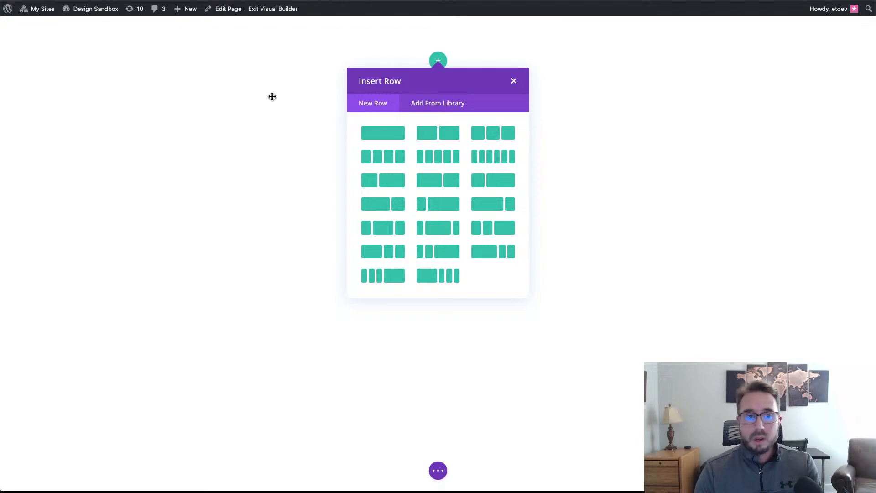
- Dismiss the row chooser and open the section's settings in a smaller window placed clear of the page content
click(514, 82)
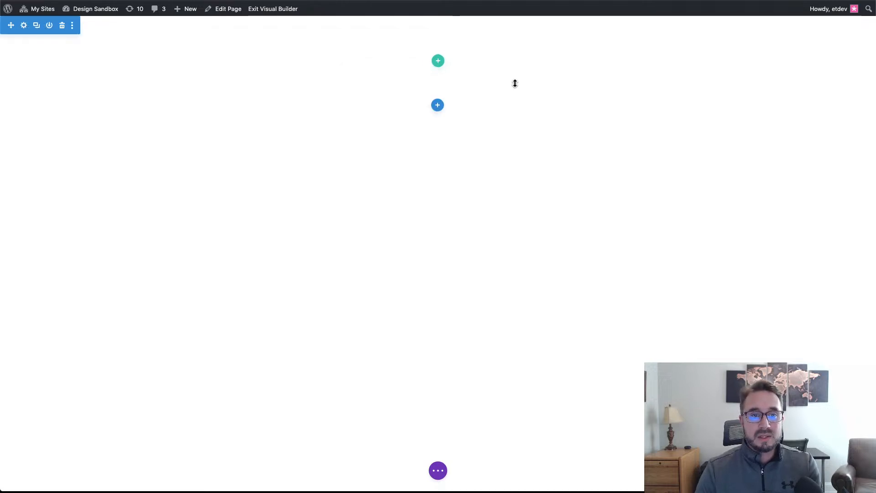
mouse_move(123, 47)
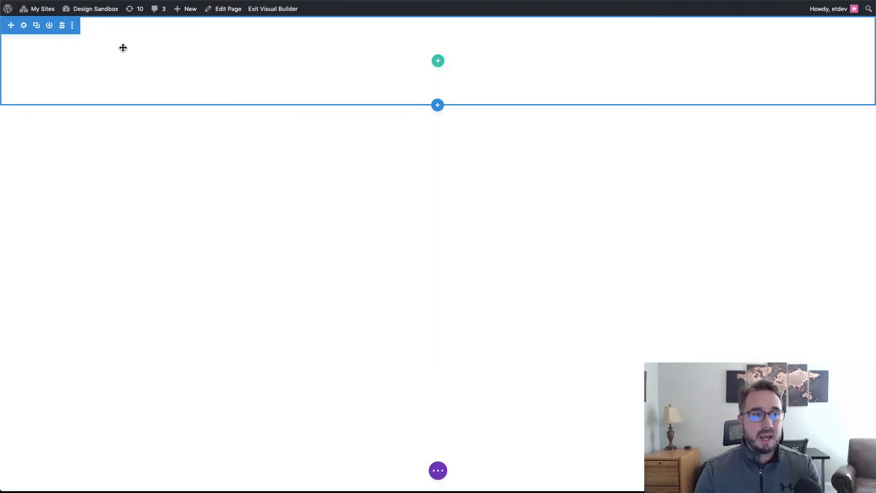
click(24, 27)
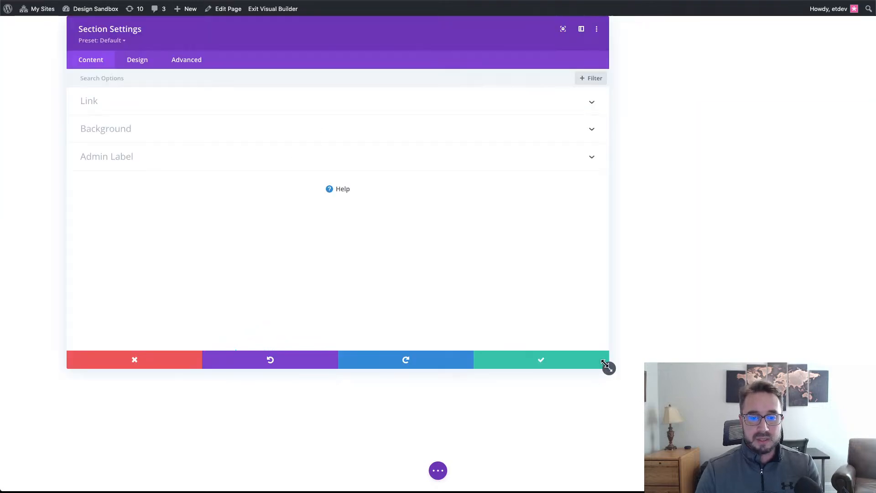
drag(610, 368, 246, 233)
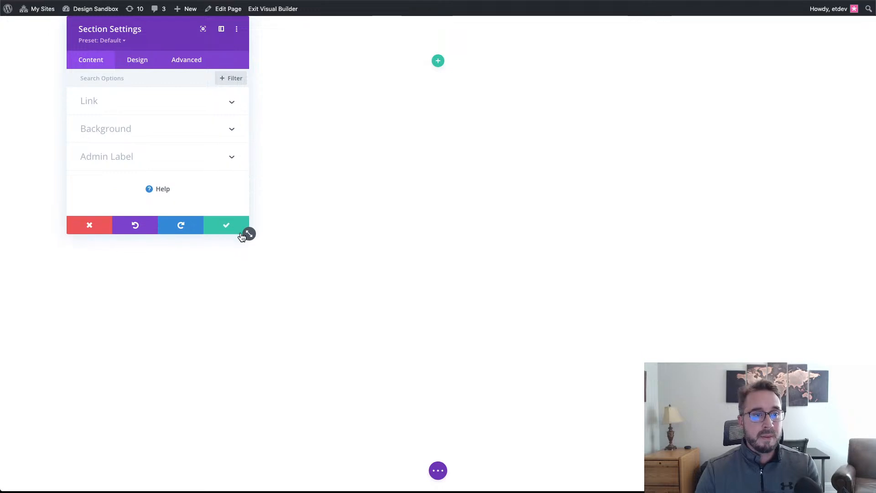
drag(174, 37, 772, 43)
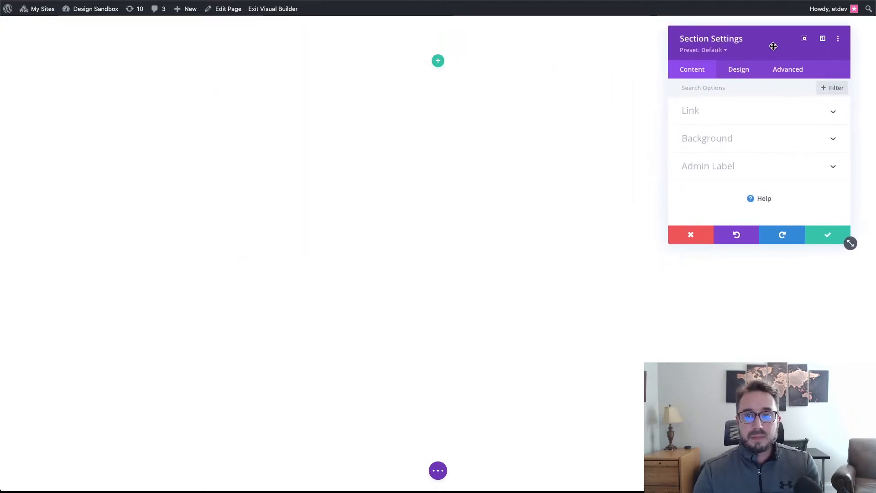
- Give the section a semi-transparent black background color of rgba(0,0,0,0.87)
click(754, 143)
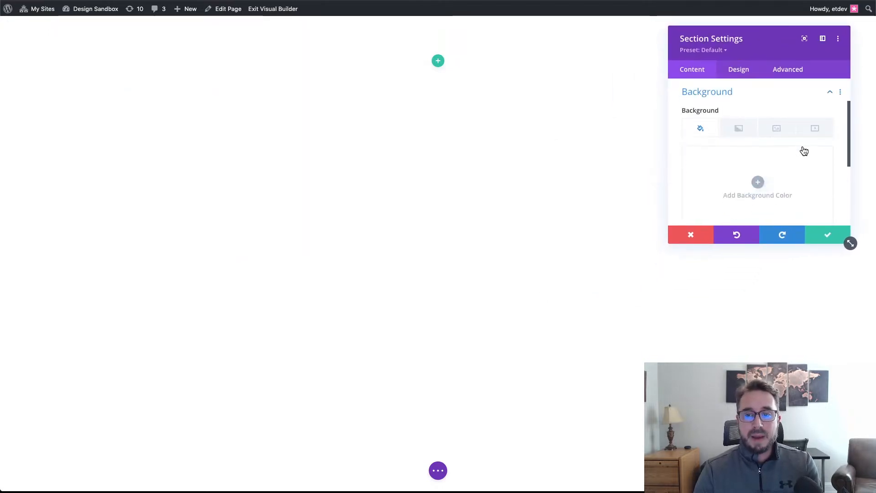
click(757, 182)
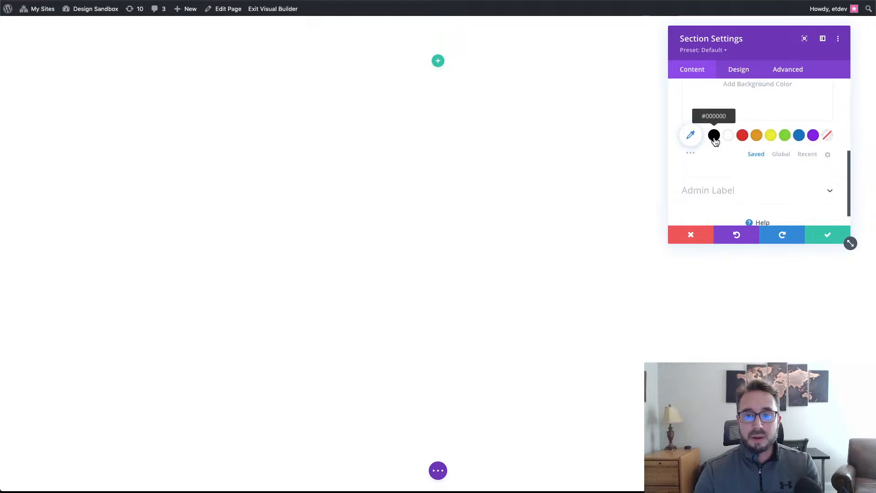
click(715, 136)
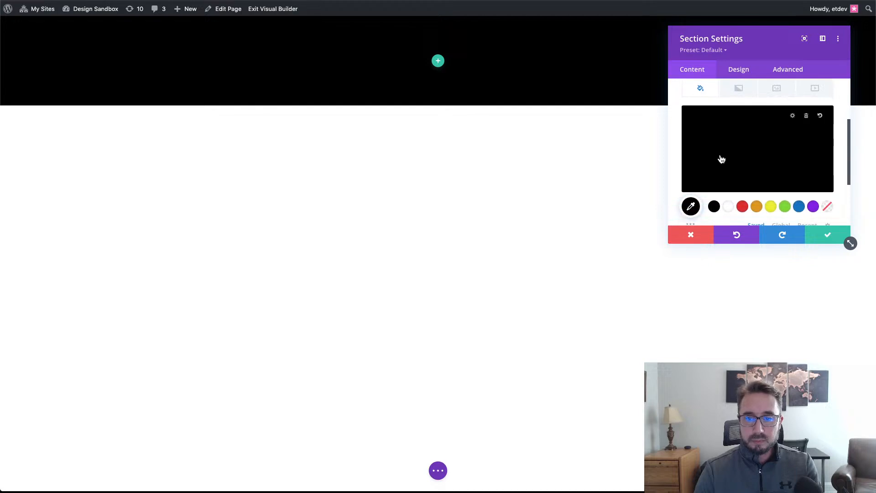
click(722, 158)
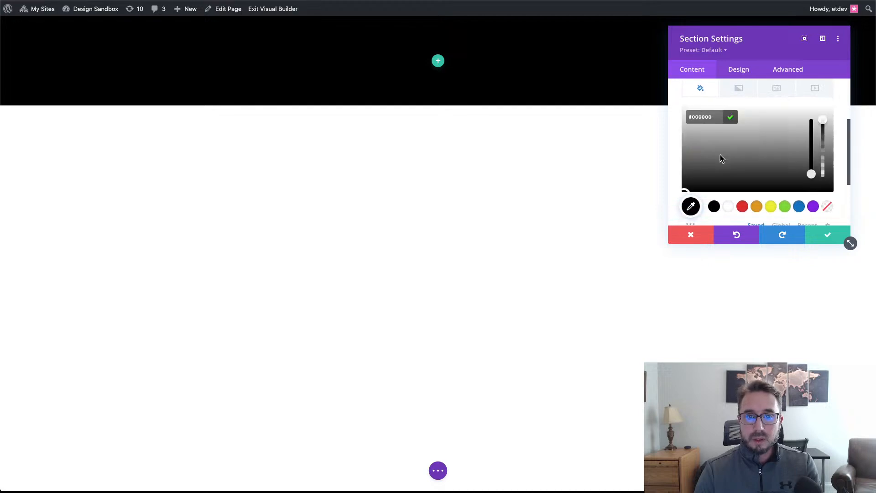
click(824, 122)
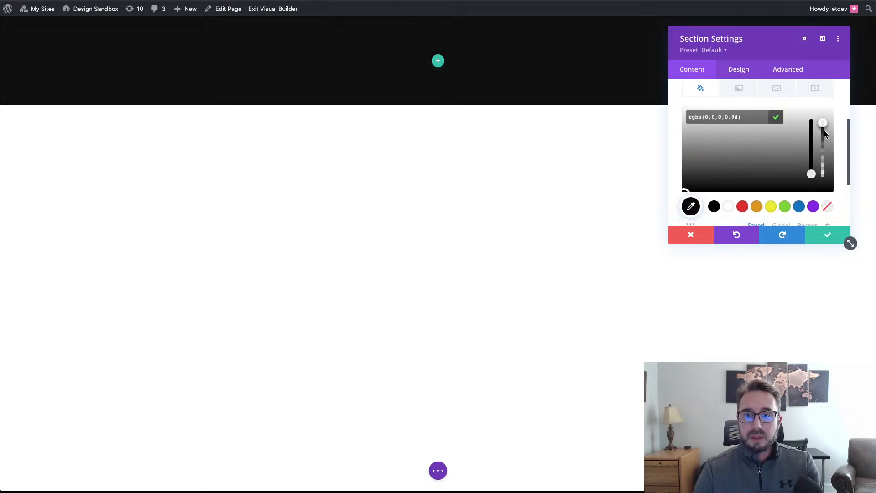
drag(824, 133, 825, 139)
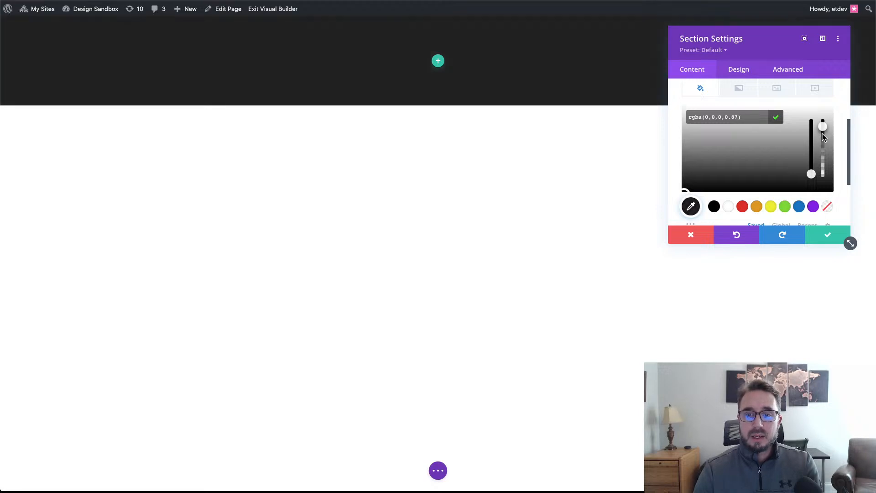
click(778, 90)
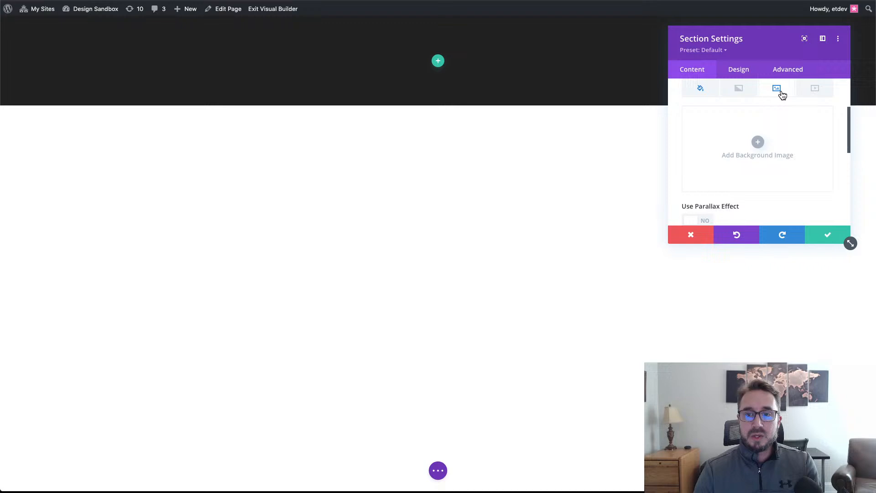
click(719, 94)
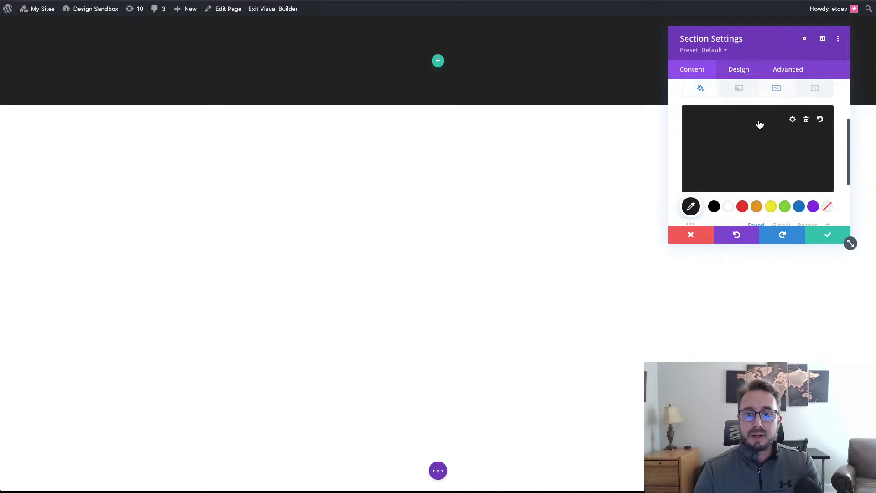
- Add a background gradient to the section with #000000 as its first color, and enlarge the settings window
click(734, 88)
click(759, 140)
click(725, 215)
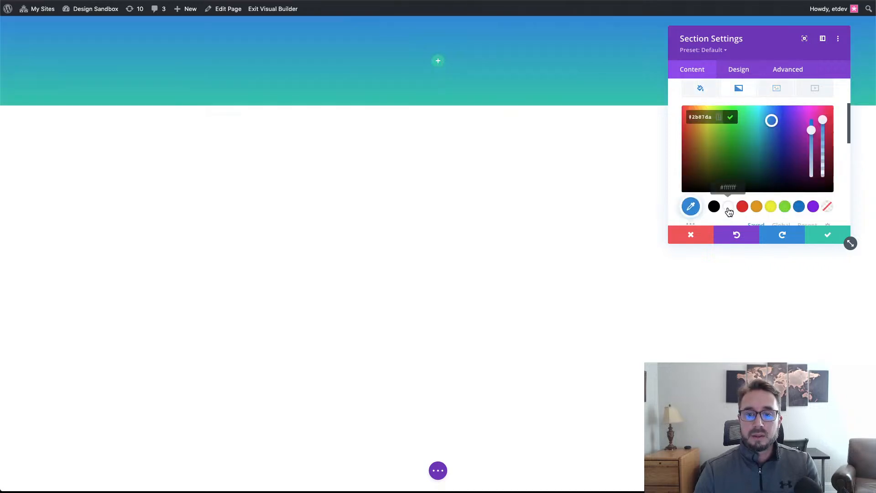
click(715, 207)
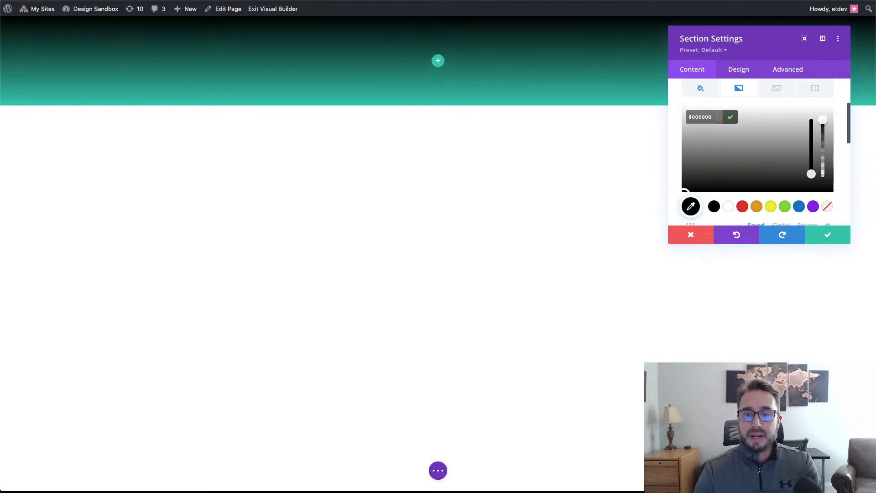
drag(850, 240, 849, 288)
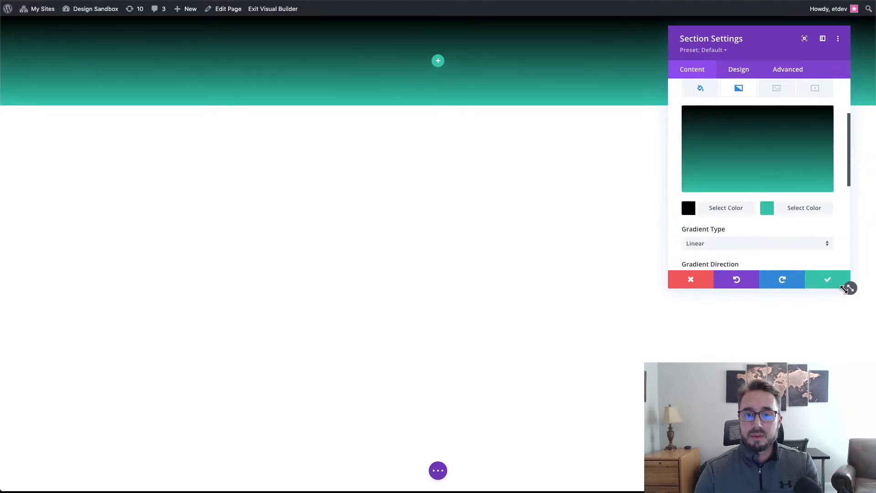
scroll(773, 169, up, 1)
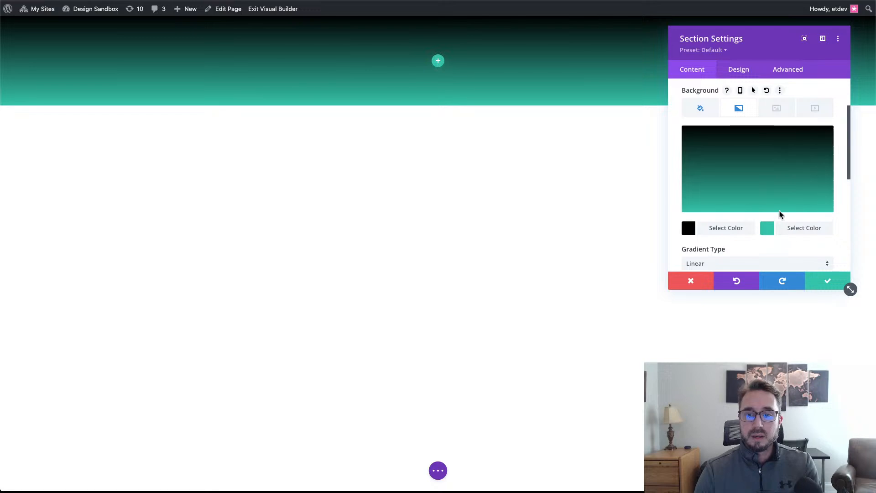
click(711, 230)
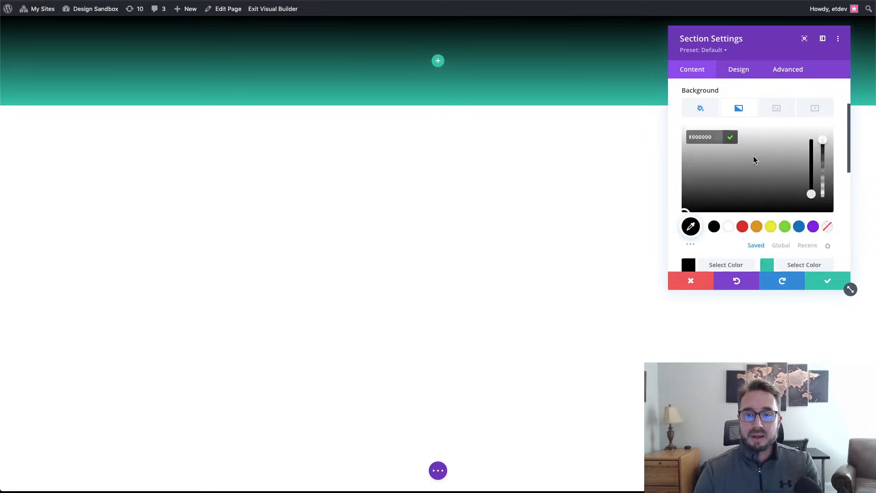
click(839, 153)
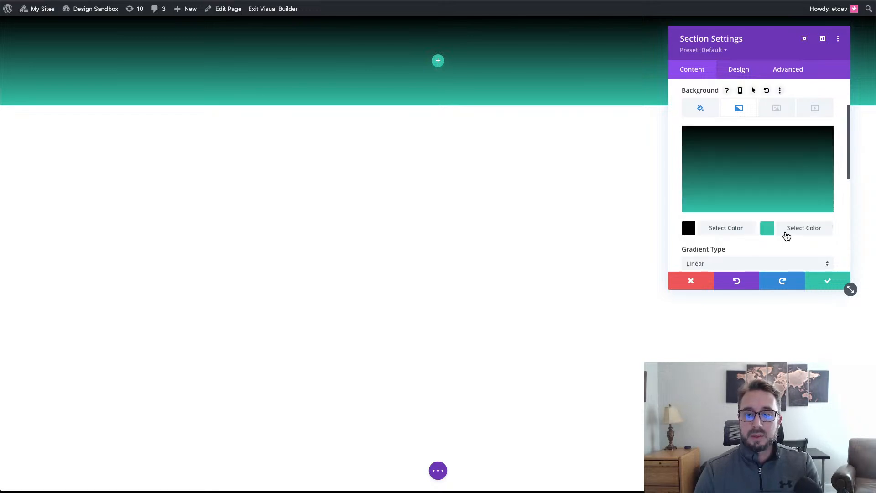
- Set the gradient's second color to rgba(0,0,0,0.77) and enable placing the gradient above the background image
click(787, 235)
click(715, 226)
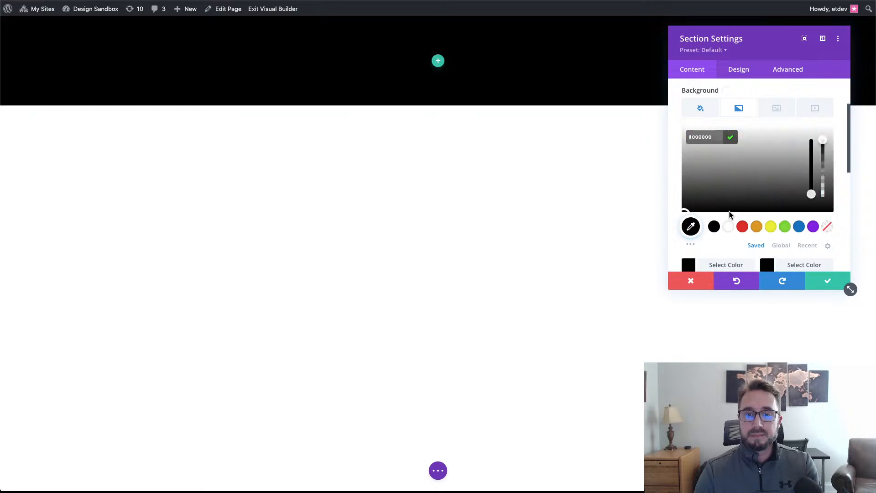
drag(823, 140, 822, 156)
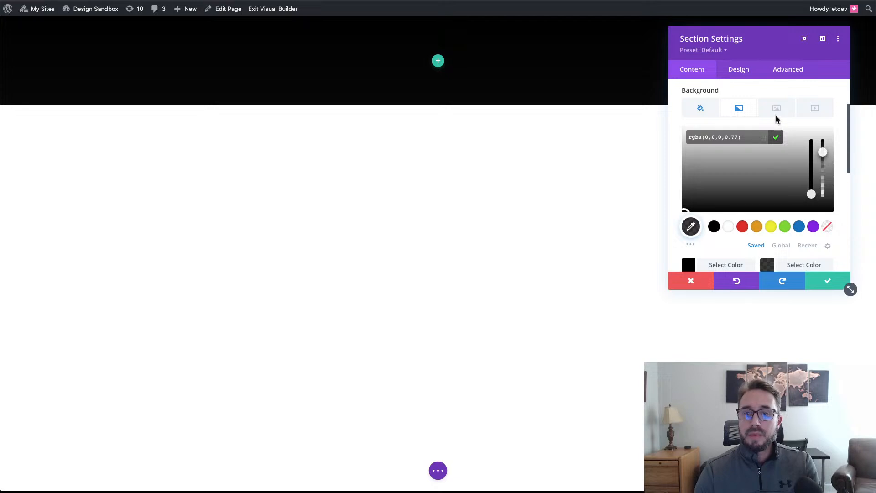
scroll(797, 214, down, 10)
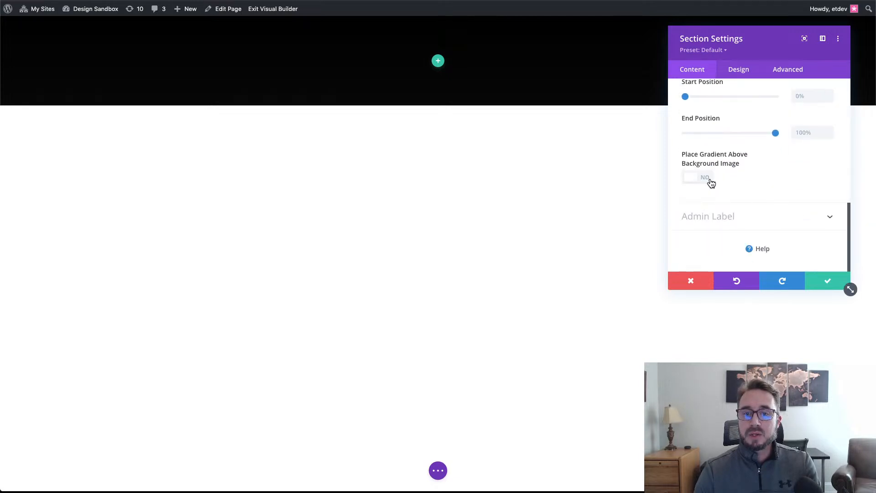
click(710, 179)
- Add the mountain lake photo from the media library as the section's background image and save the section settings
scroll(739, 176, up, 10)
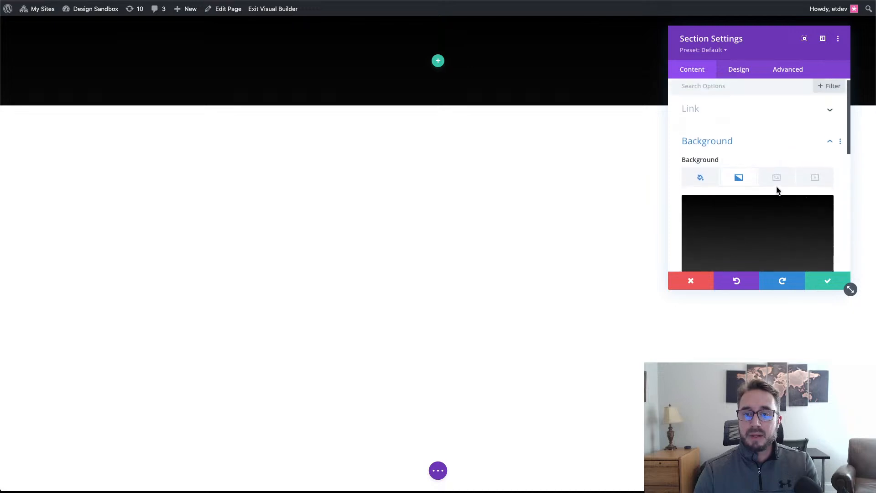
click(775, 184)
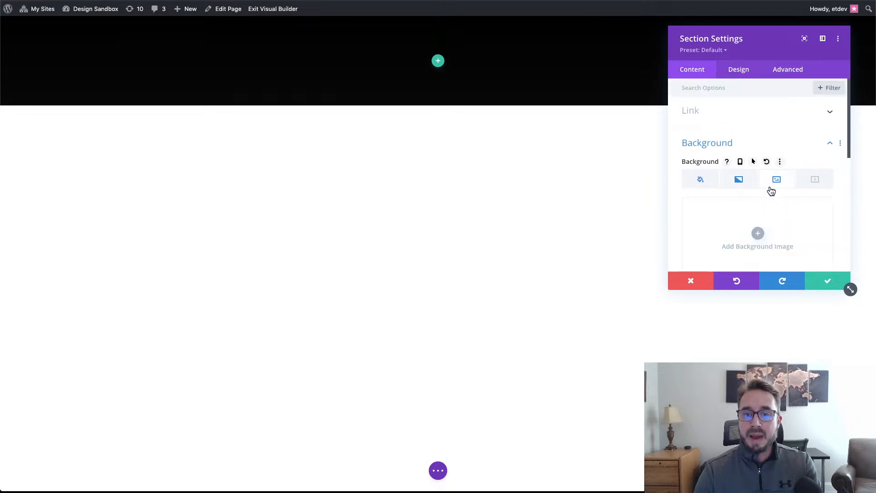
click(758, 233)
click(165, 139)
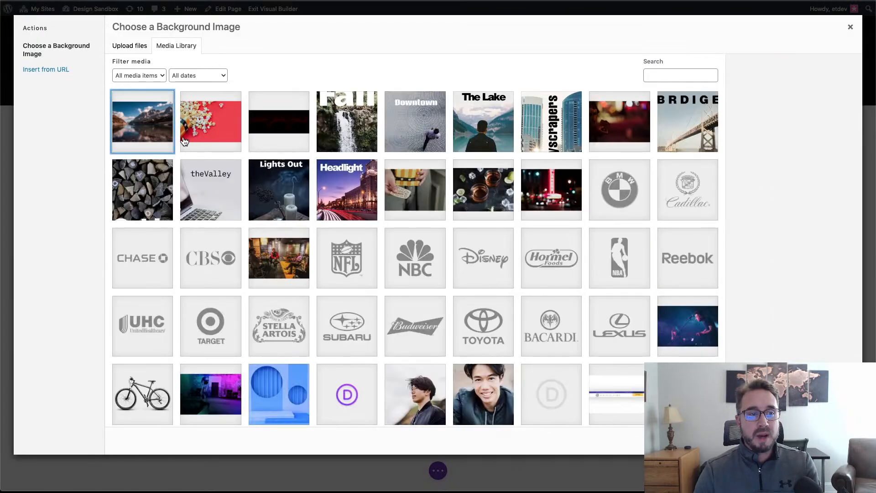
click(825, 440)
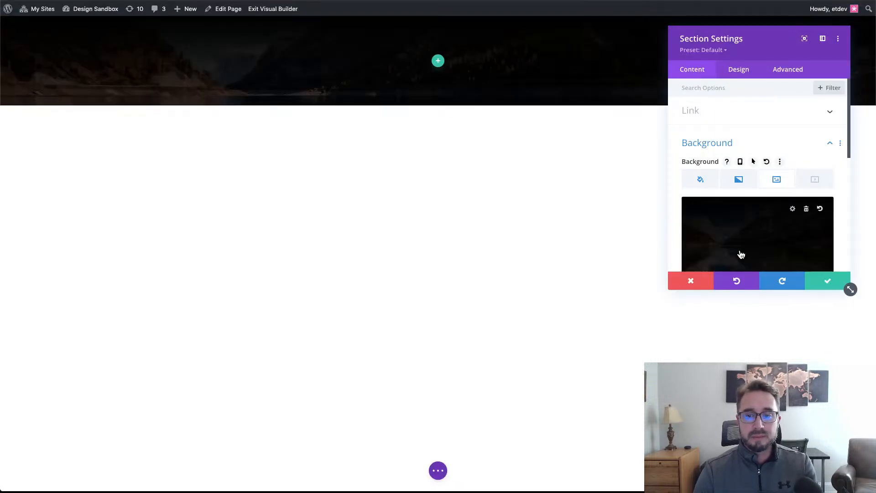
click(822, 282)
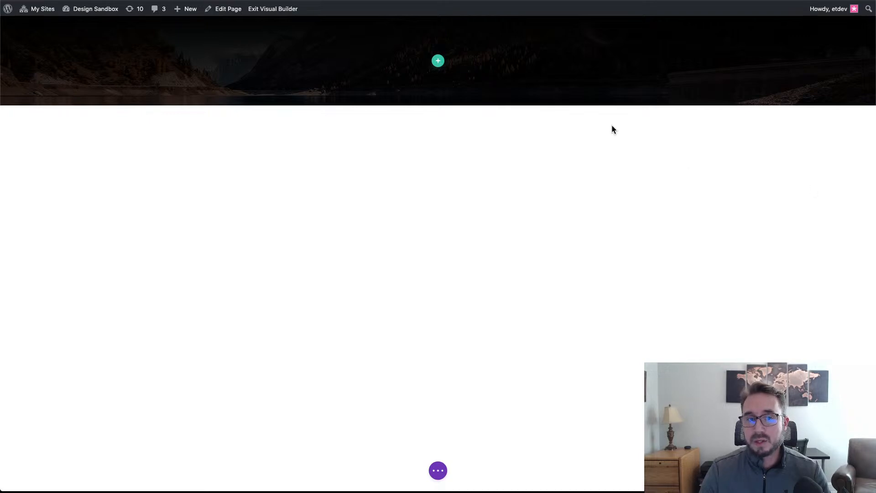
- Insert a one-column row into the section and dismiss the module chooser
click(438, 62)
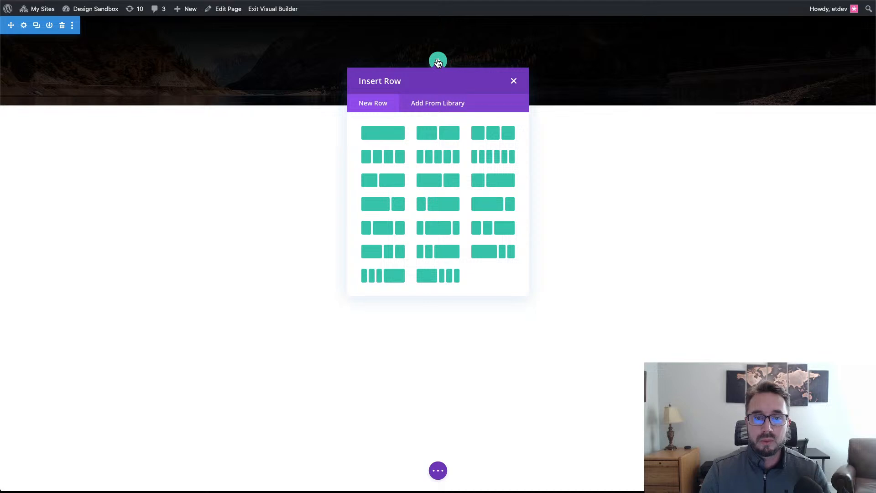
click(395, 136)
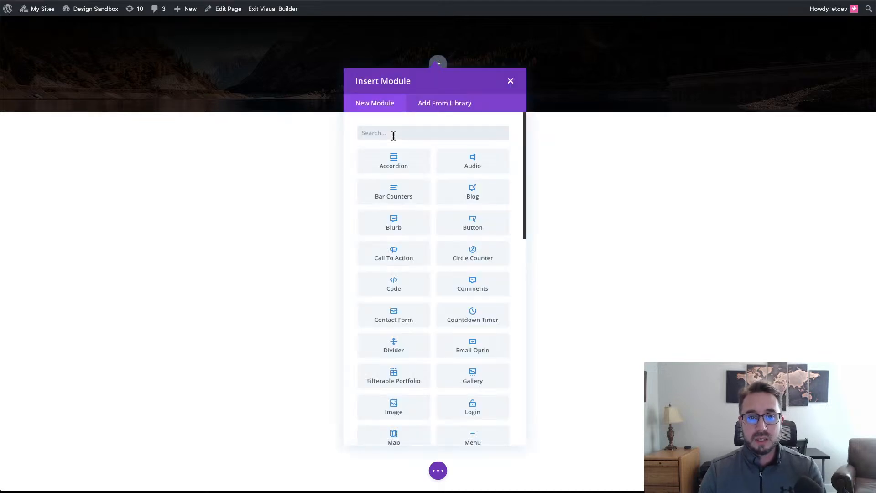
click(512, 82)
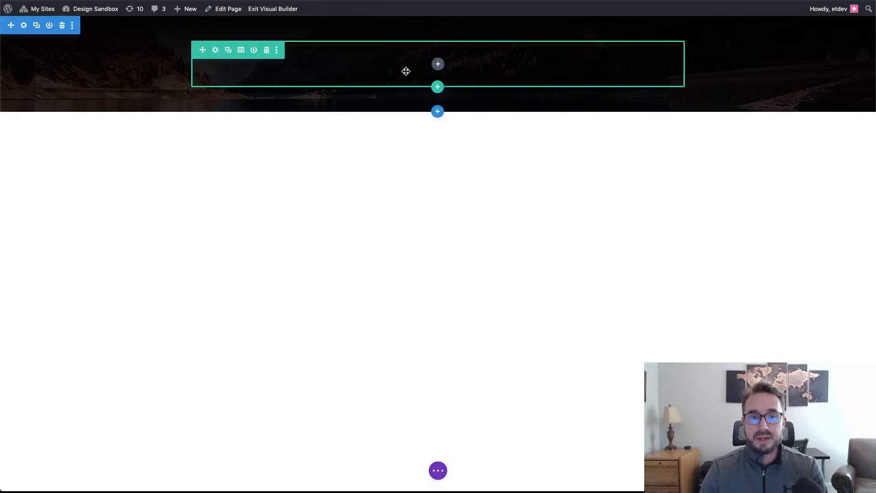
- Set the row's width to 100% and its max width to none in the row's sizing settings
click(215, 50)
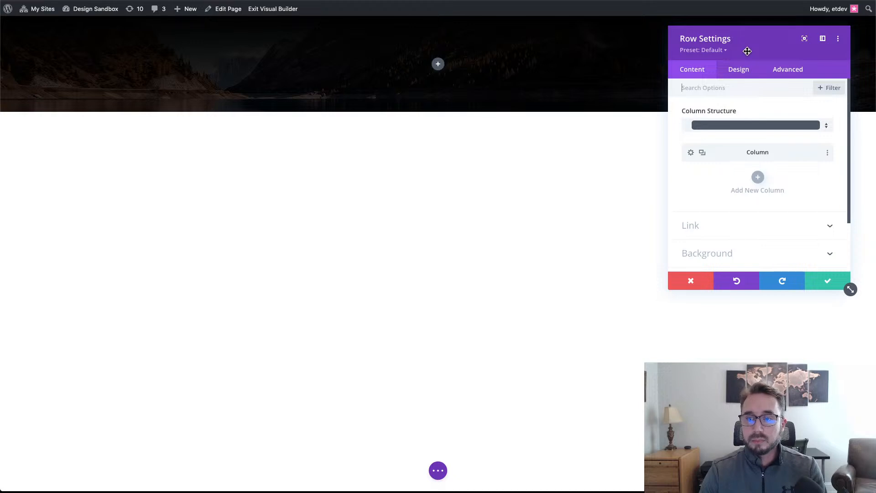
click(741, 72)
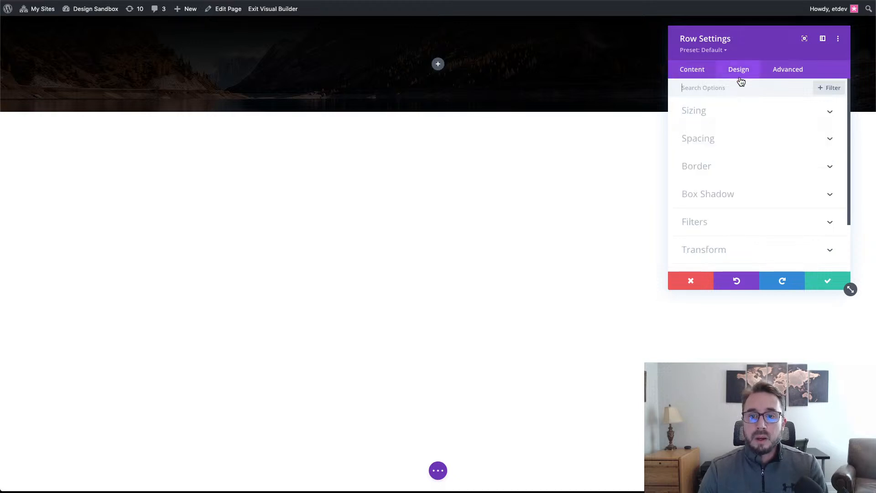
click(744, 112)
click(797, 210)
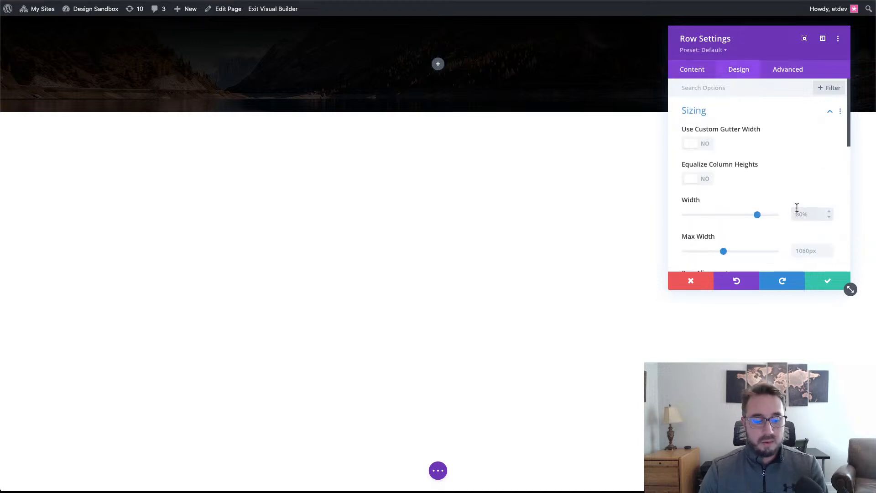
text(100)
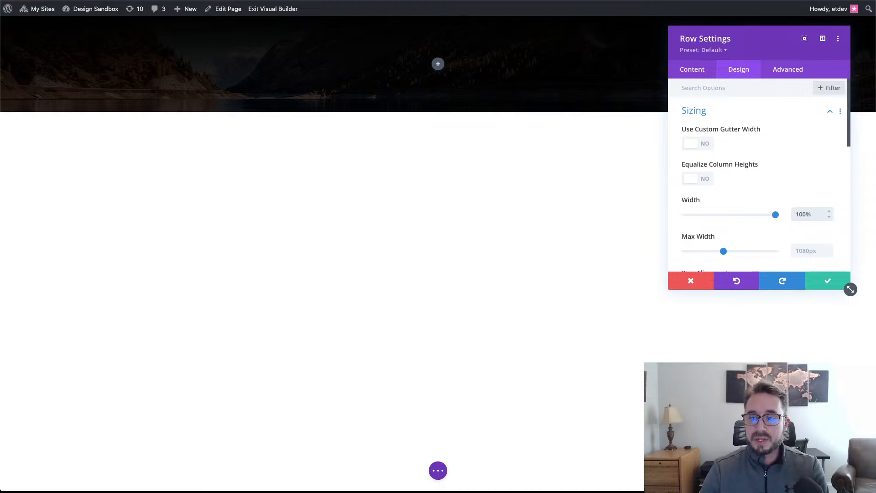
click(815, 254)
text(none)
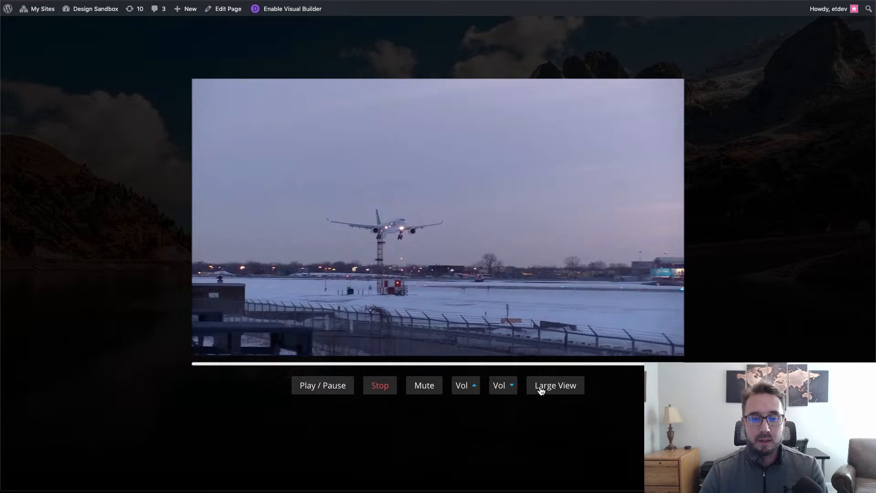
- Switch to the finished example page and try its Large View control on the airplane video
click(541, 388)
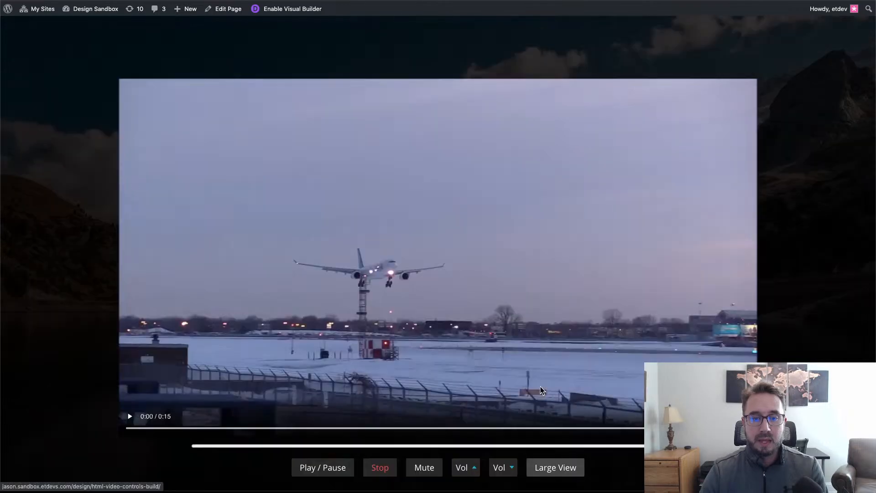
scroll(540, 412, down, 2)
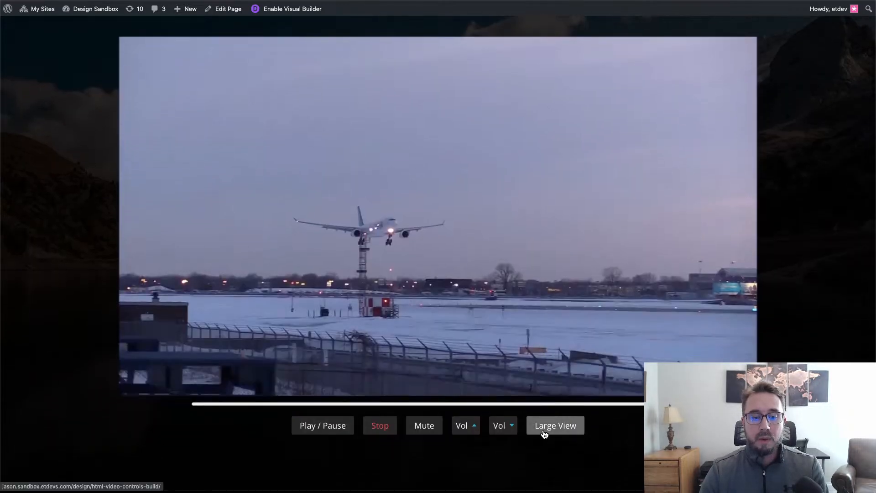
click(544, 429)
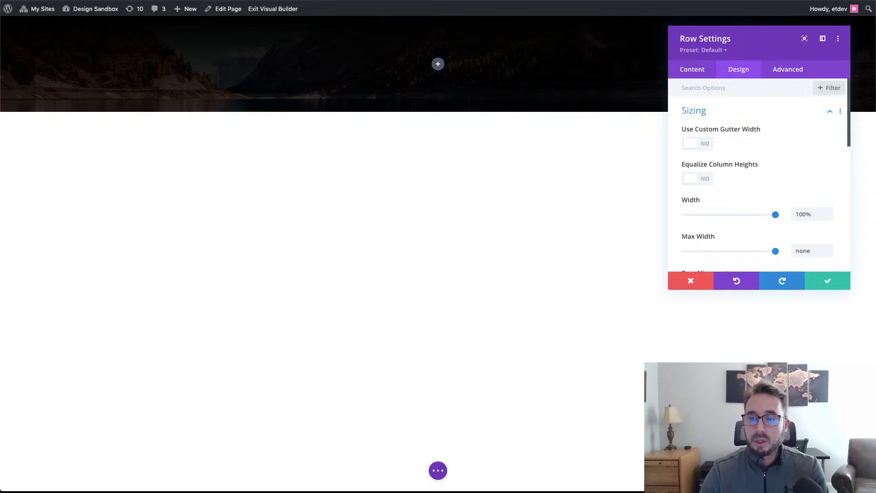
- Back in the row settings, reset the top padding, set the bottom padding to 0px, and save the row
scroll(756, 237, down, 10)
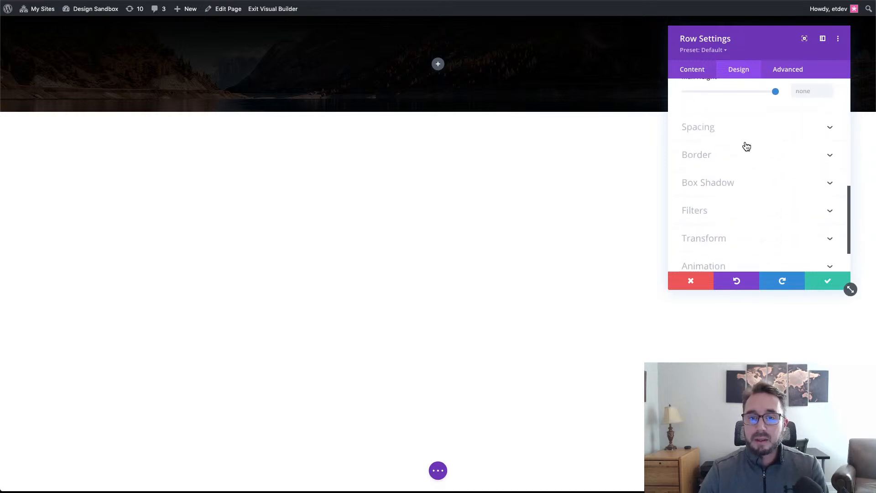
click(745, 137)
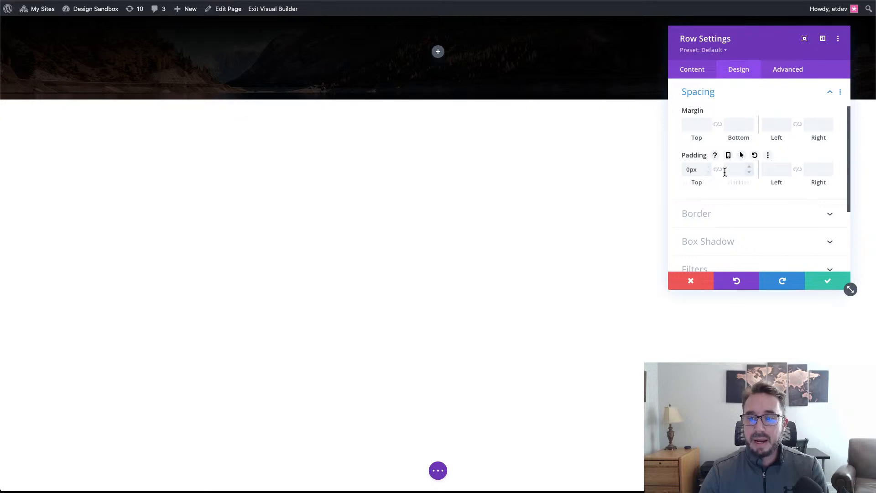
click(755, 156)
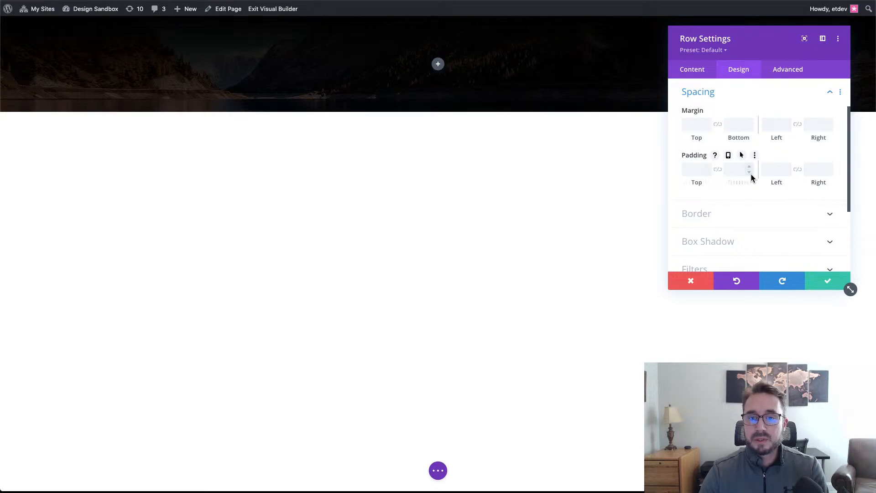
click(750, 173)
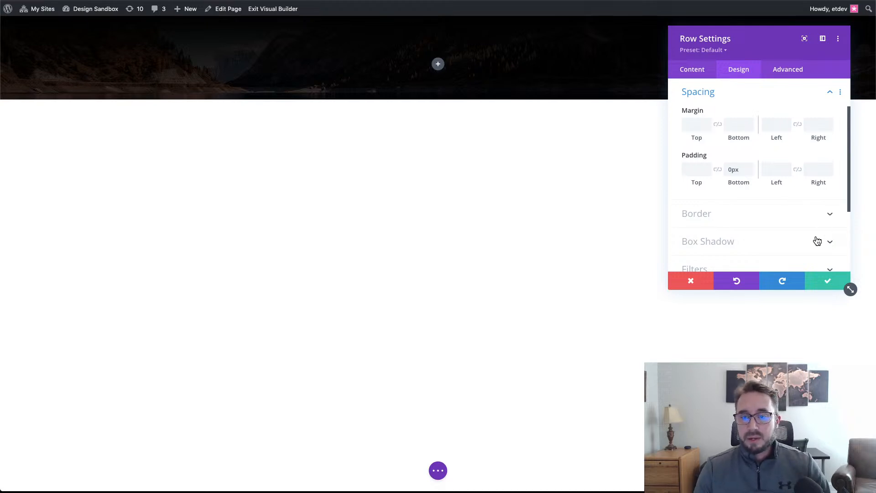
click(827, 281)
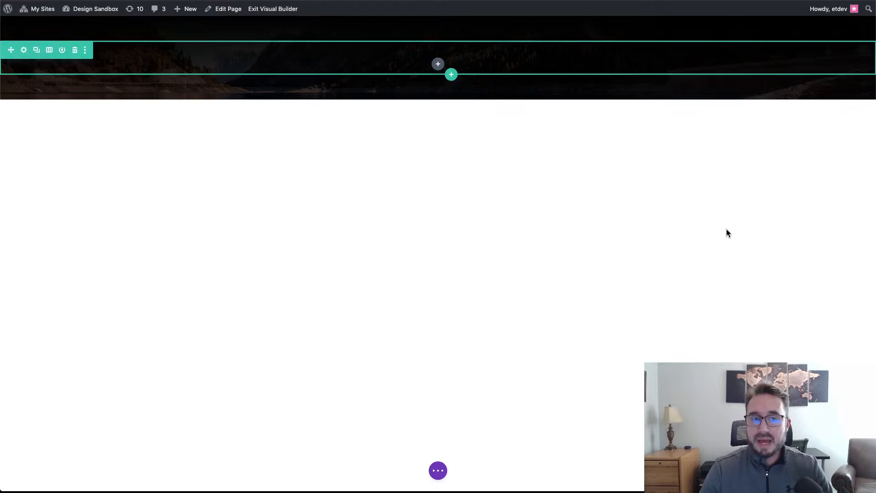
- Search the modules for "video" and add a Video module to the row
click(439, 64)
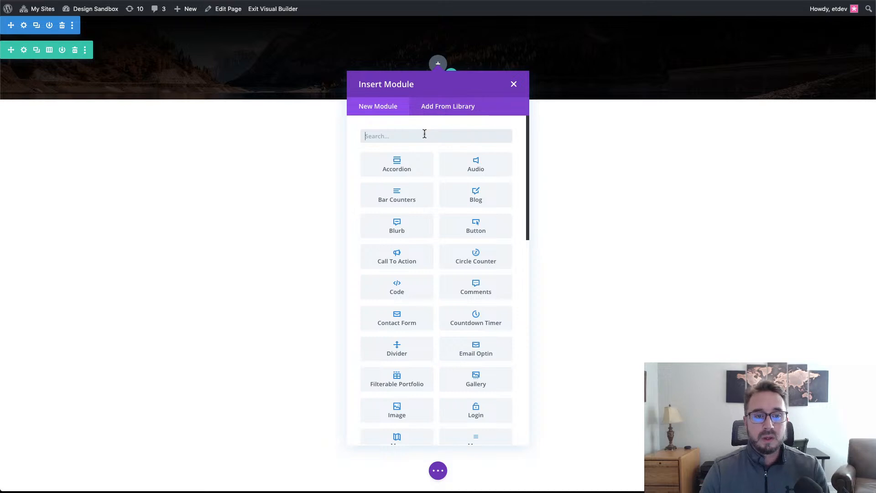
text(video)
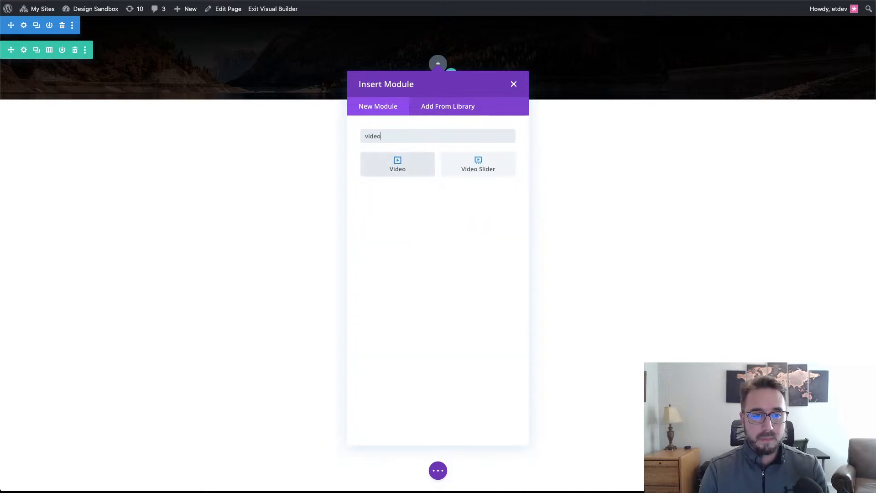
click(397, 164)
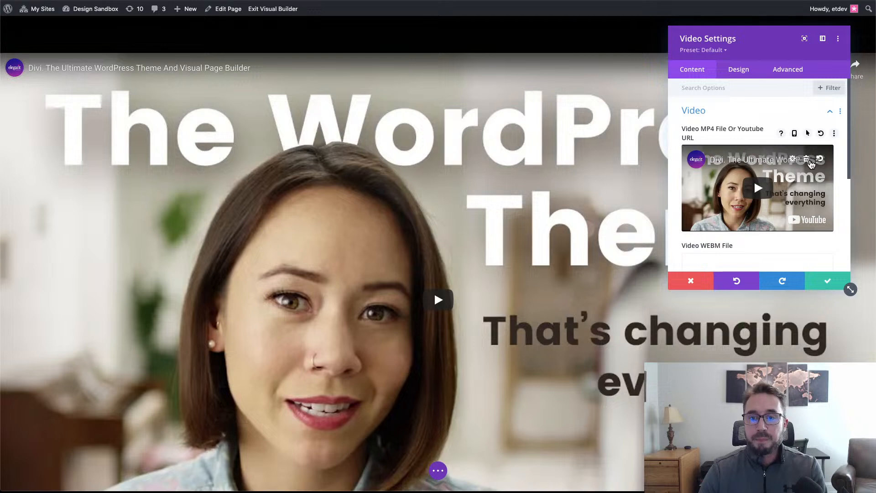
- Replace the module's sample YouTube video with plane.mp4 from the media library
click(811, 160)
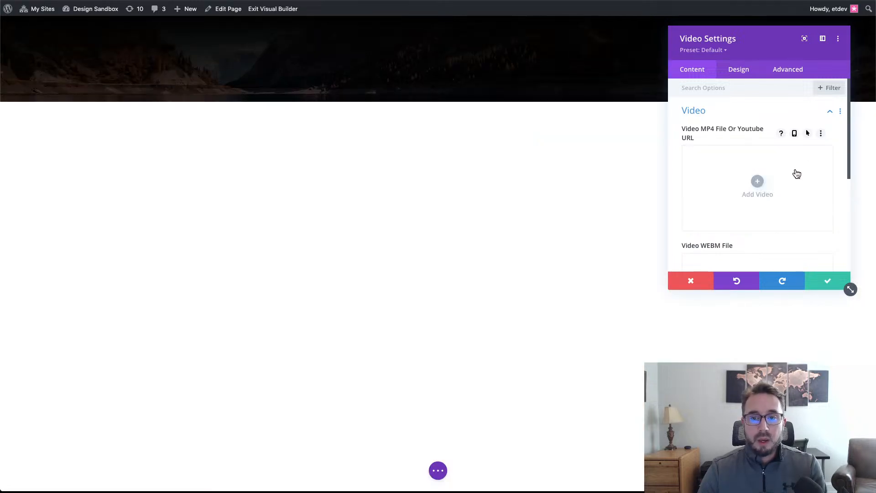
click(759, 181)
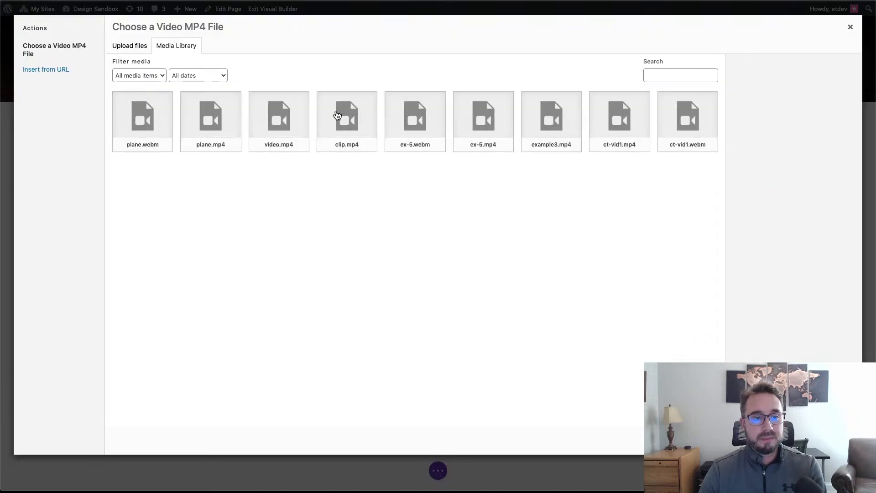
click(205, 116)
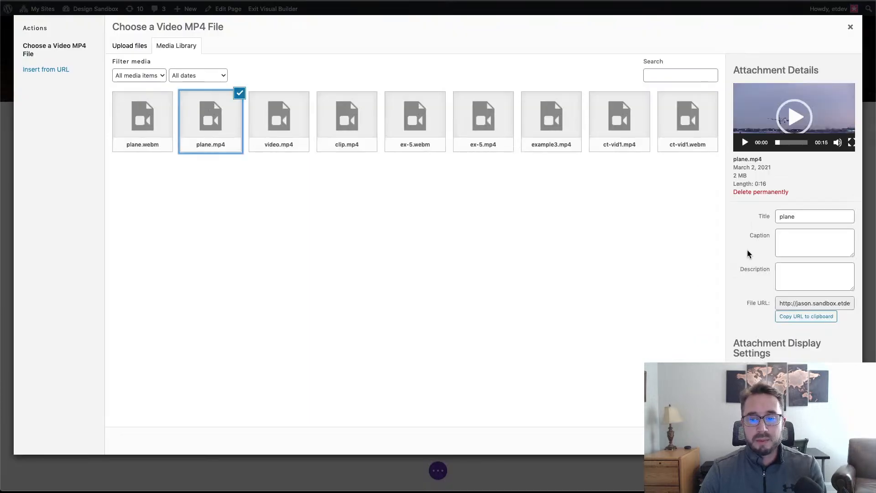
click(830, 441)
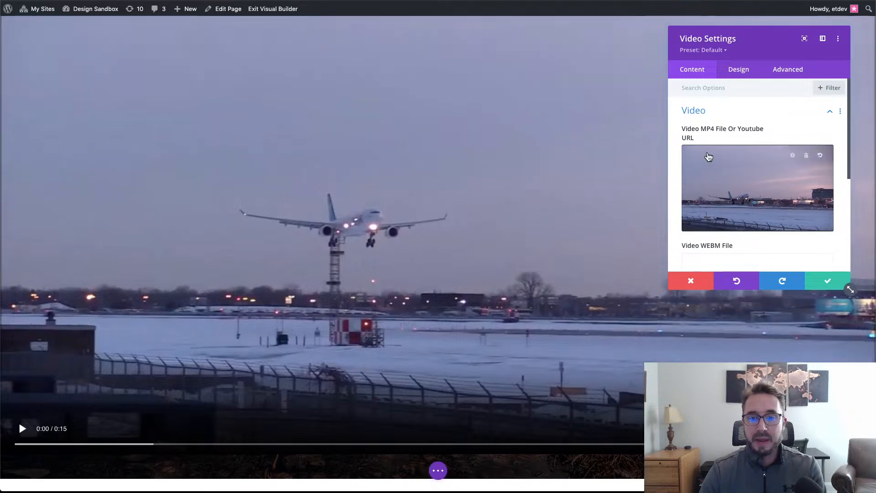
- Add plane.webm from the media library as the module's WEBM video file
mouse_move(758, 189)
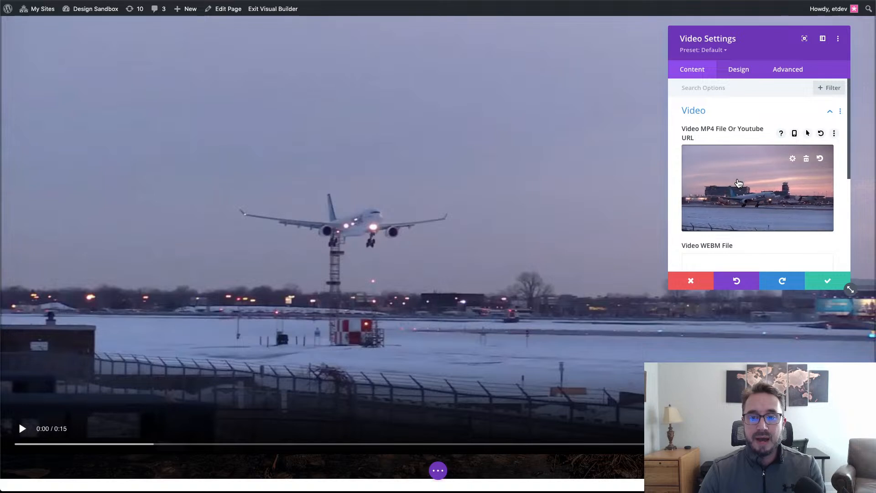
scroll(741, 185, down, 3)
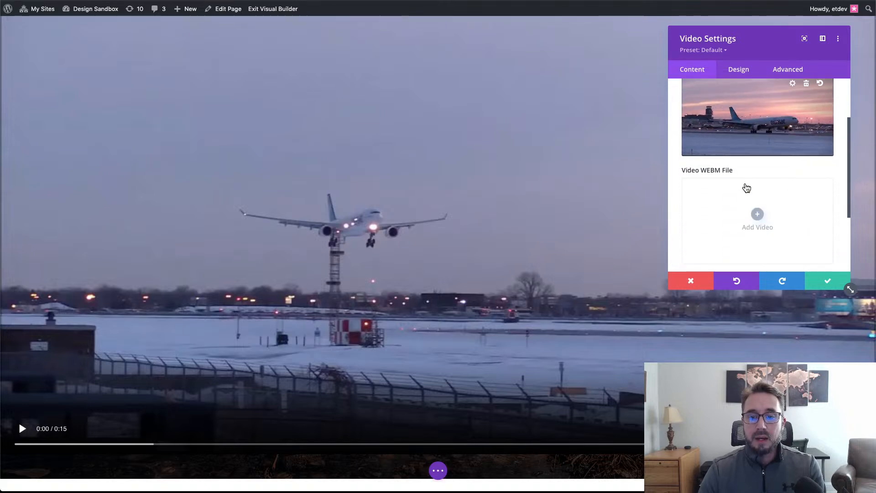
click(758, 219)
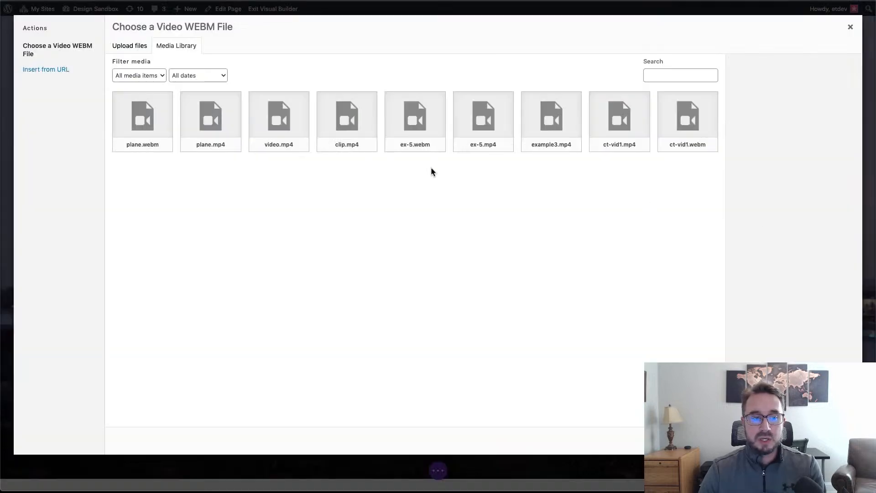
click(131, 121)
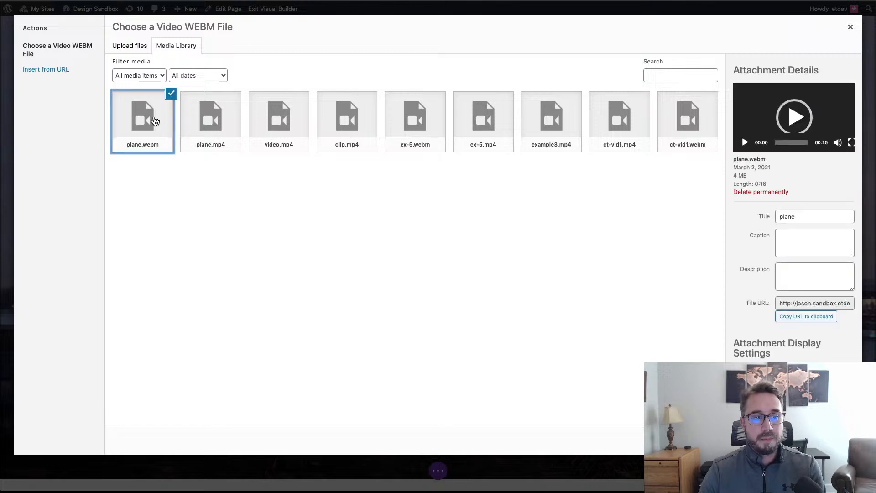
click(832, 441)
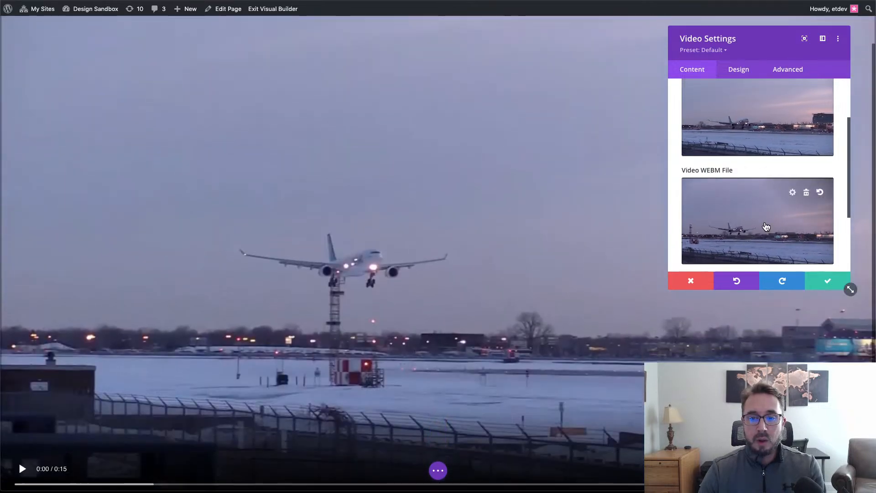
- Review the MP4 and WEBM video previews in the Video module's content settings
scroll(771, 229, up, 3)
scroll(768, 228, down, 1)
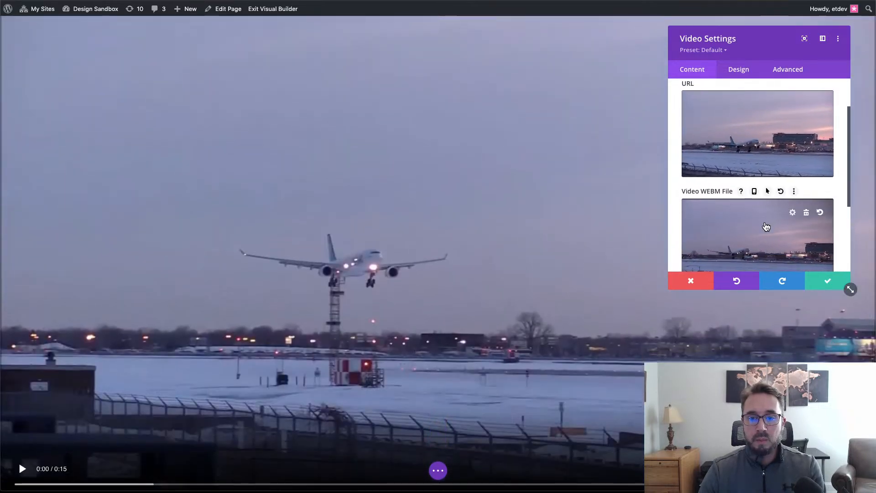
scroll(765, 227, up, 2)
scroll(728, 179, down, 1)
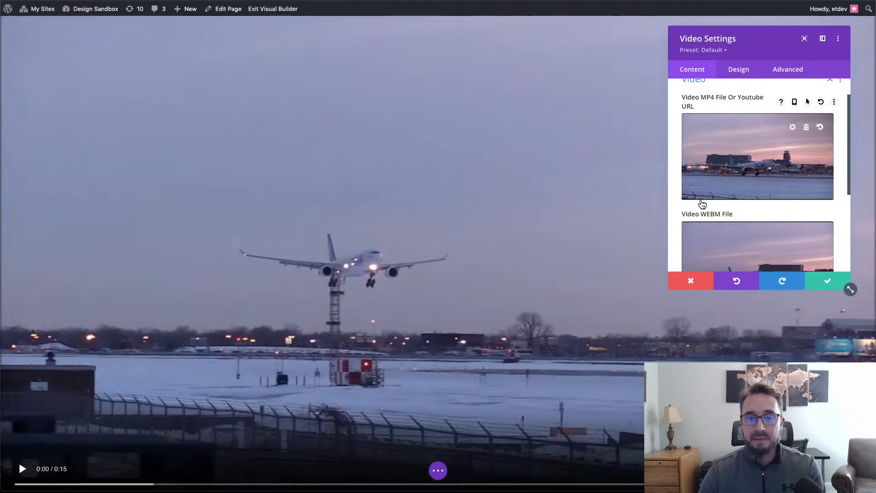
scroll(710, 214, down, 1)
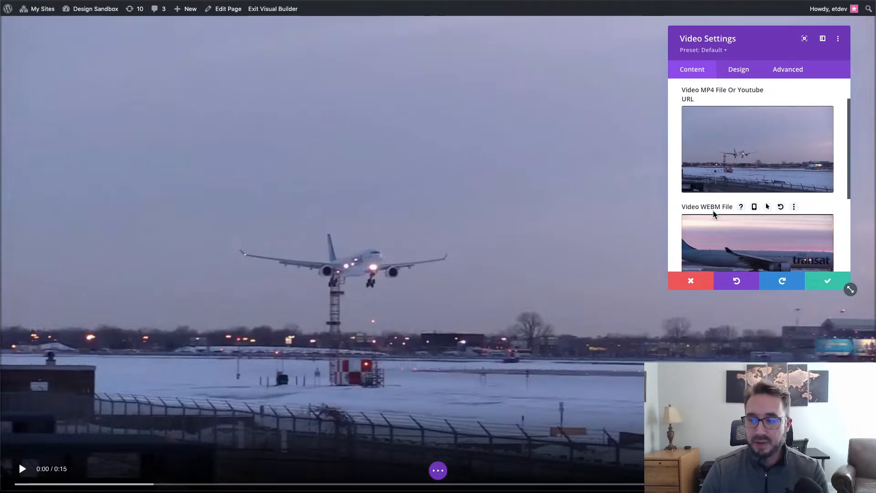
scroll(714, 215, down, 2)
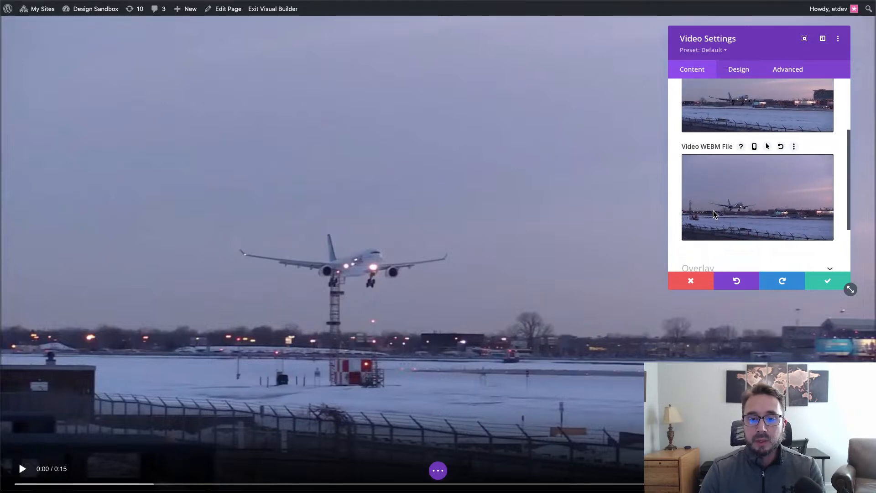
scroll(714, 215, up, 3)
scroll(715, 215, down, 3)
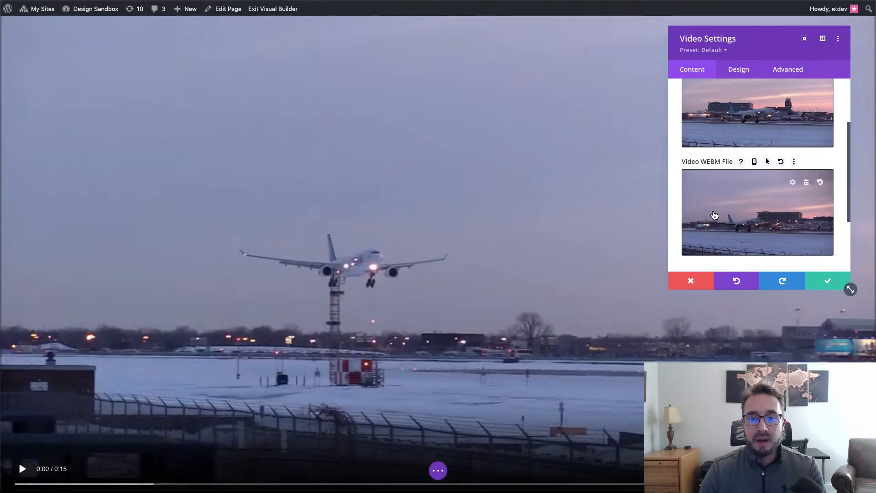
scroll(714, 215, up, 1)
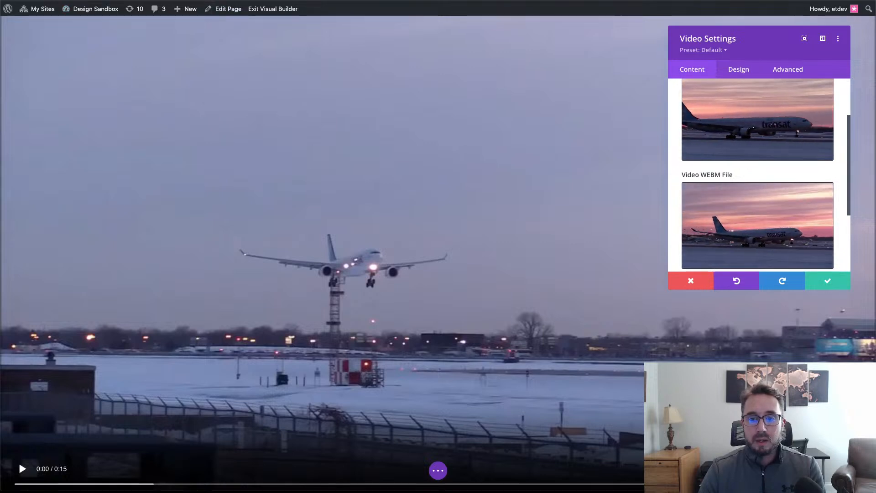
scroll(740, 174, down, 5)
scroll(743, 185, up, 6)
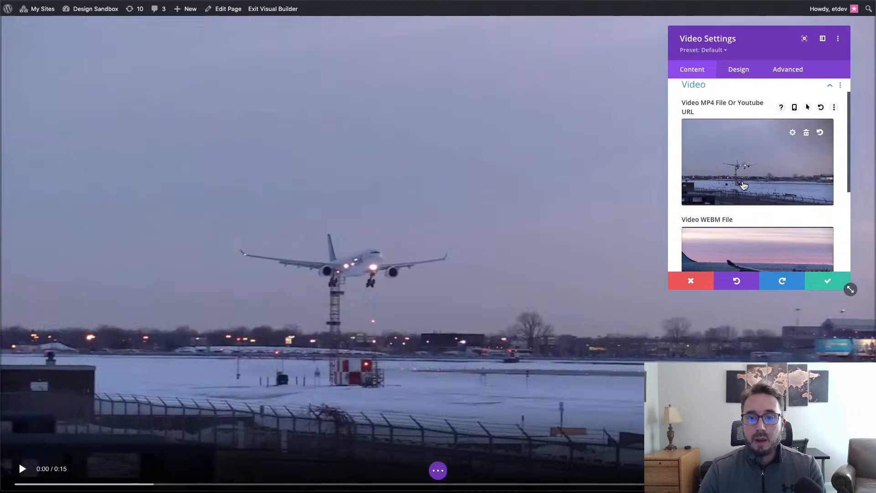
- Set the Video module's maximum width to 1080px and its module alignment to center
scroll(743, 185, down, 2)
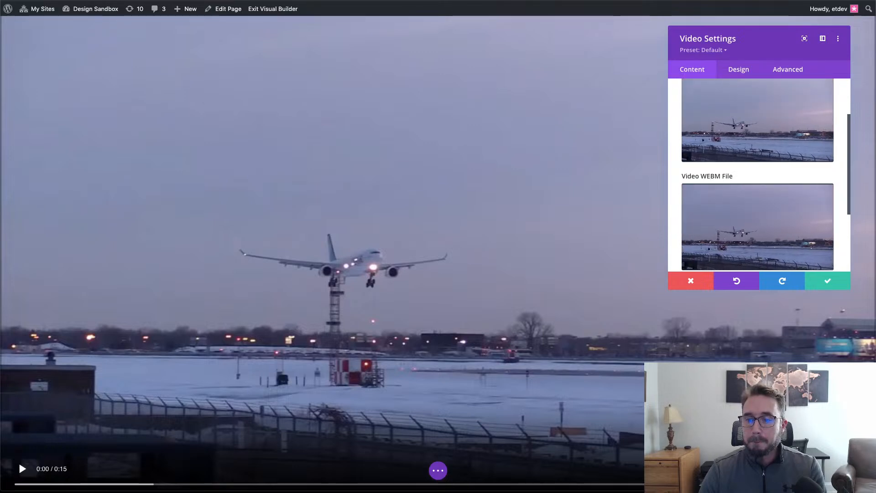
click(747, 78)
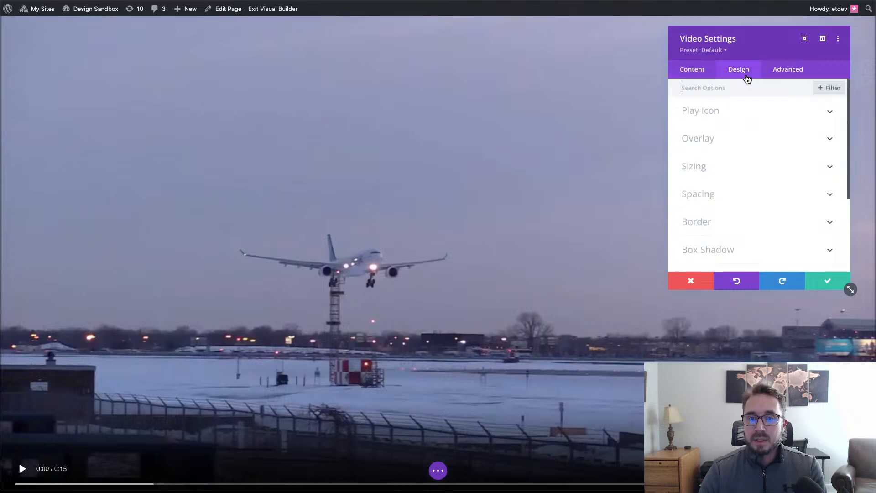
click(742, 166)
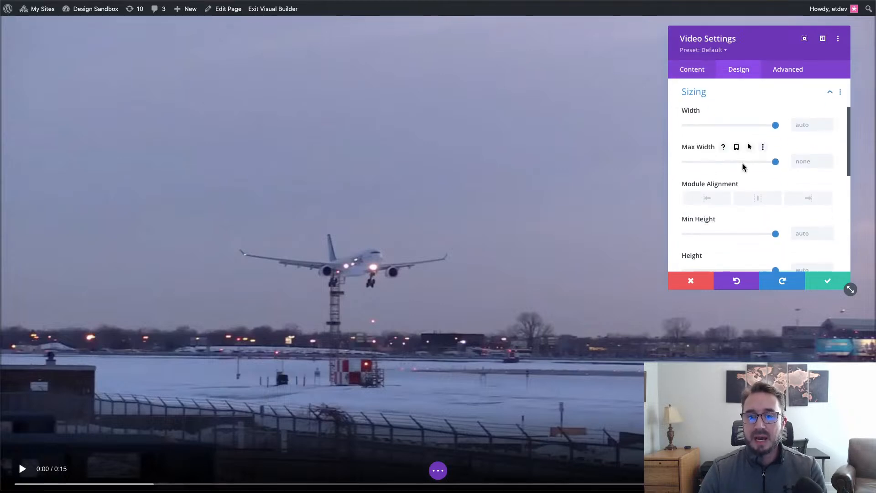
click(824, 161)
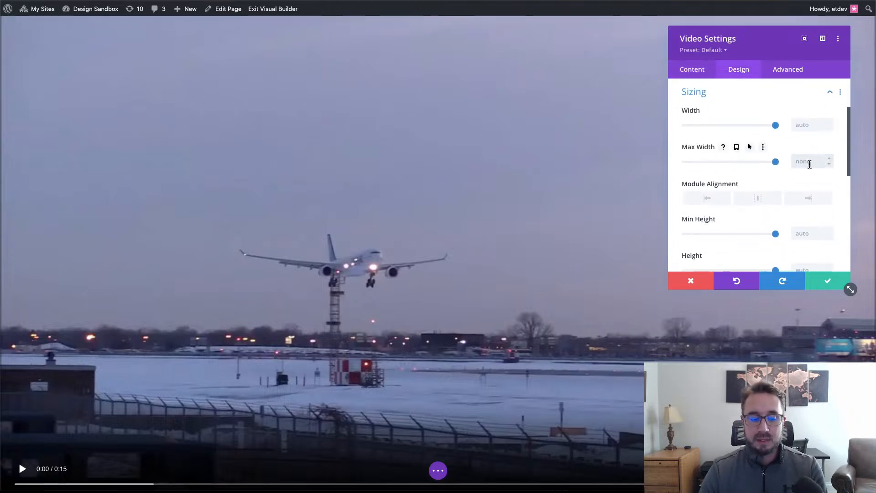
text(1080)
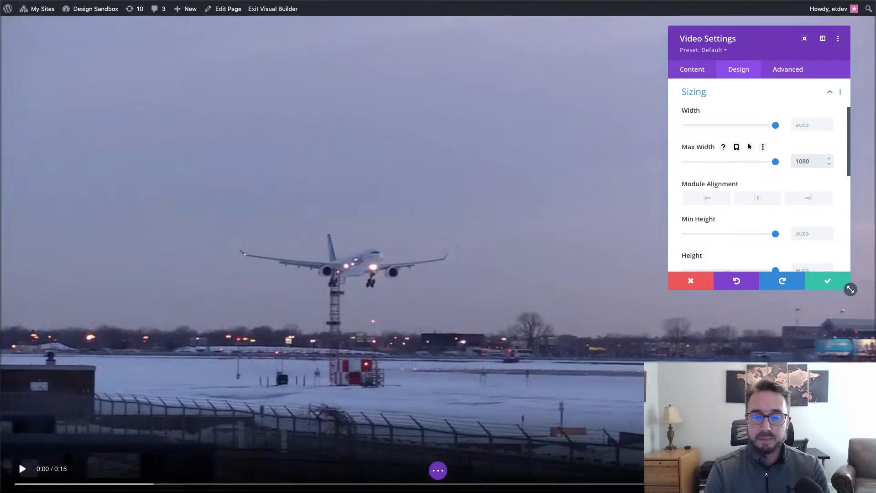
text(px)
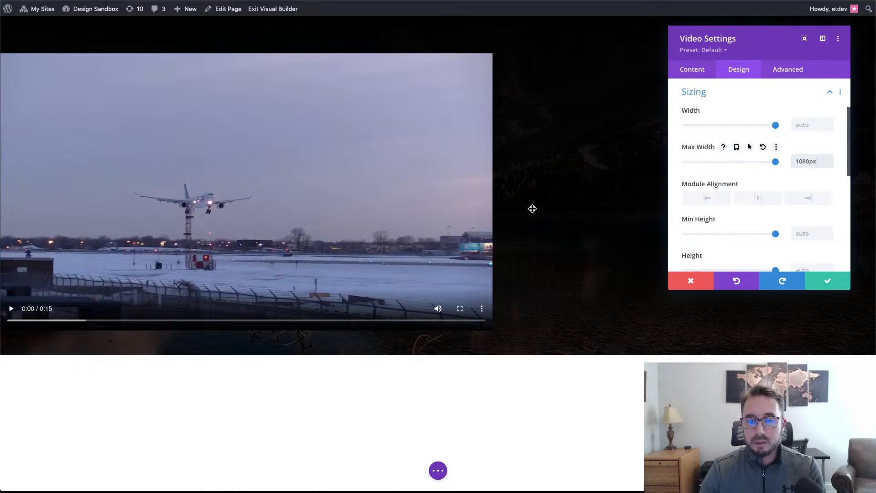
click(746, 202)
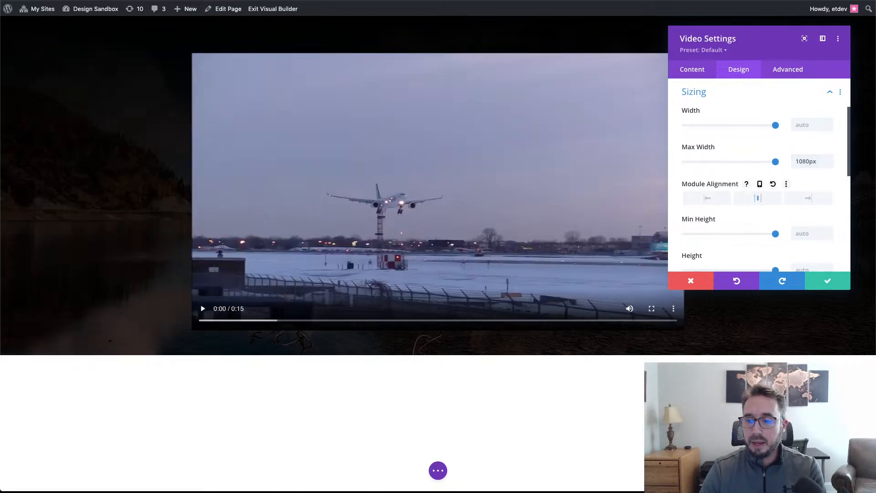
- Assign the CSS ID divi-video-container to the Video module and save its settings
click(800, 73)
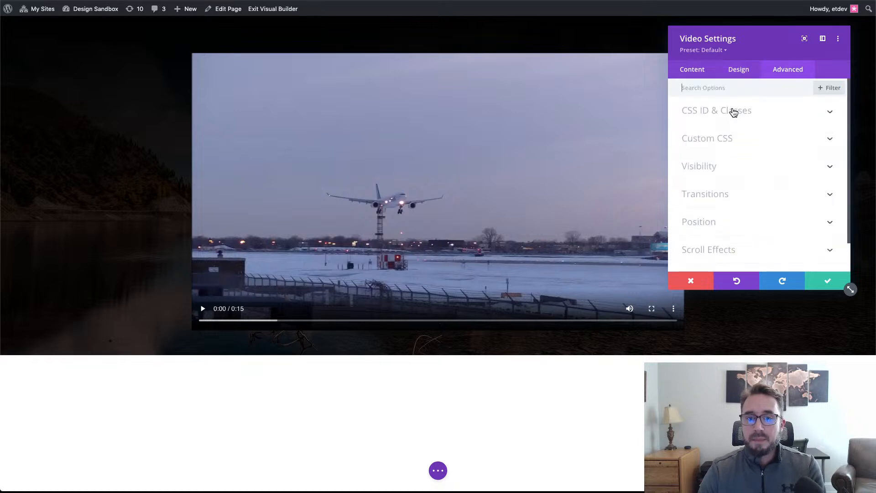
click(732, 112)
click(714, 146)
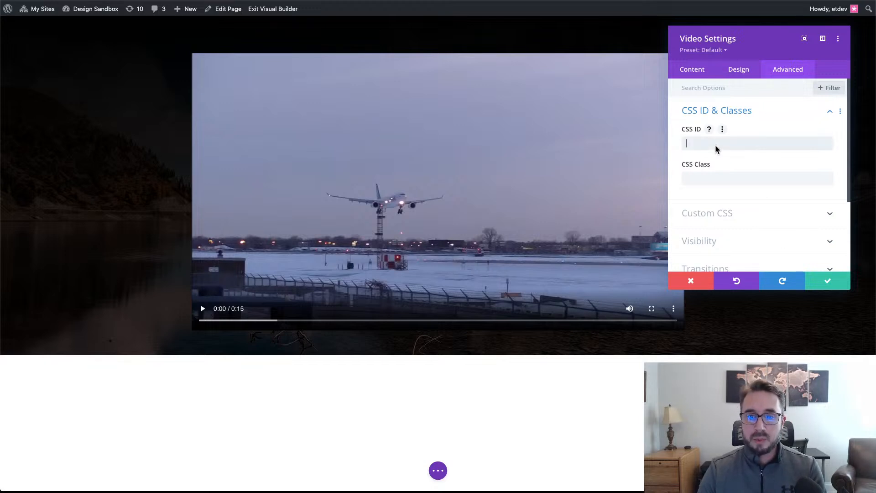
text(divi-video-container)
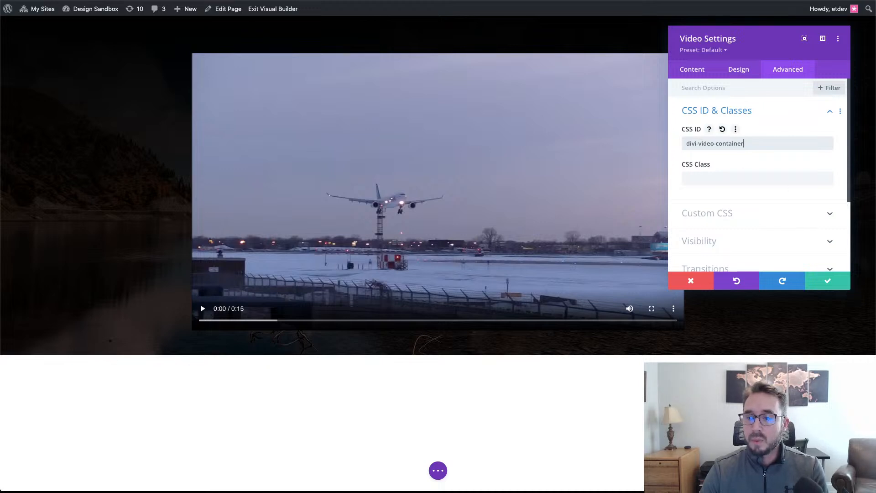
click(824, 280)
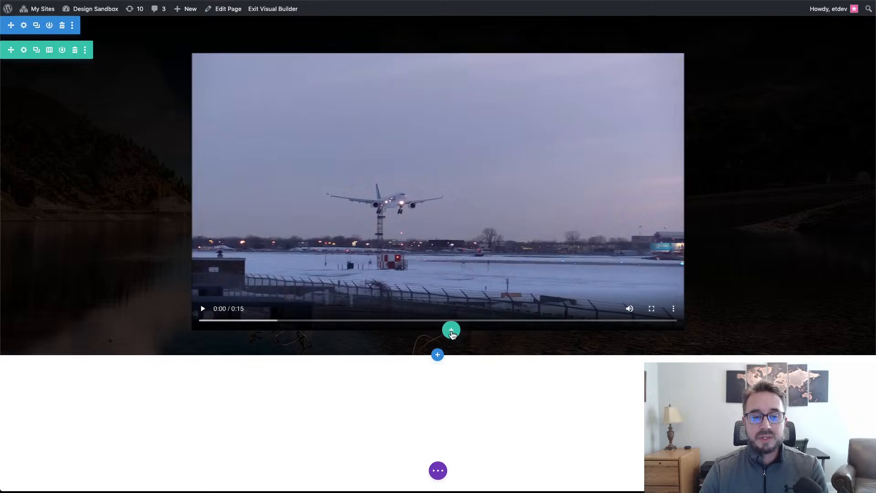
- Insert a single-column row below the video row and add a Code module to it
click(452, 331)
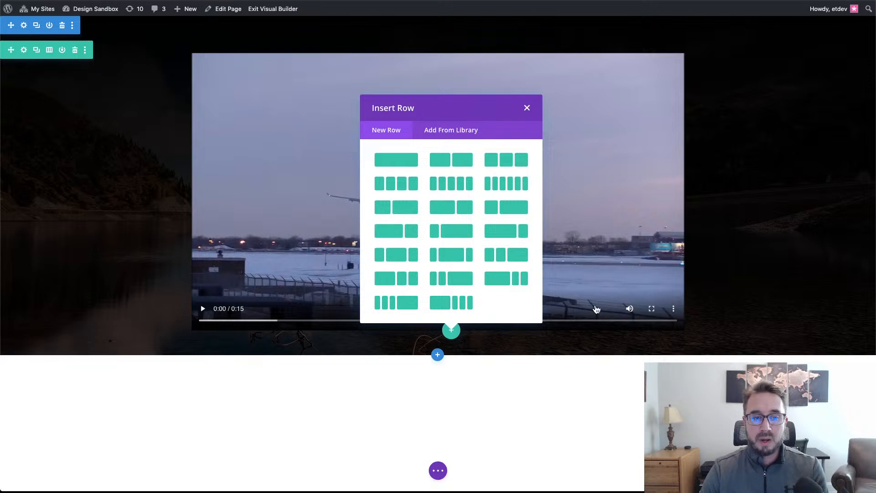
click(412, 164)
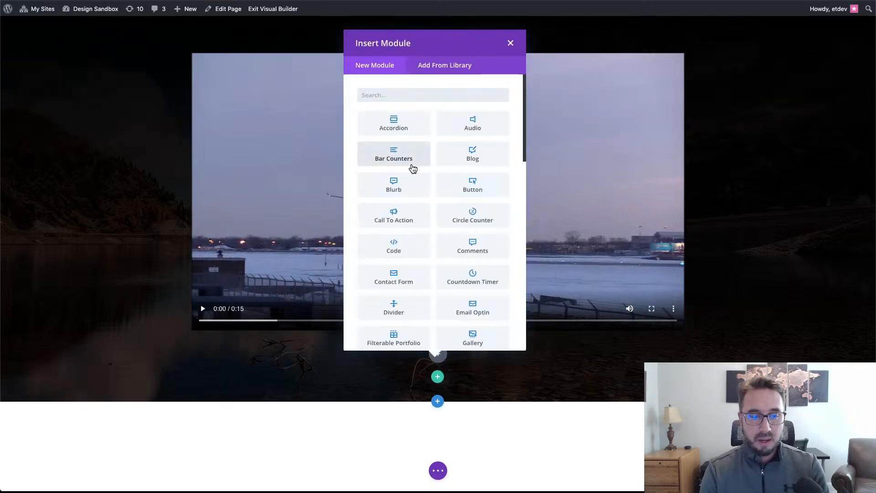
text(code)
click(393, 123)
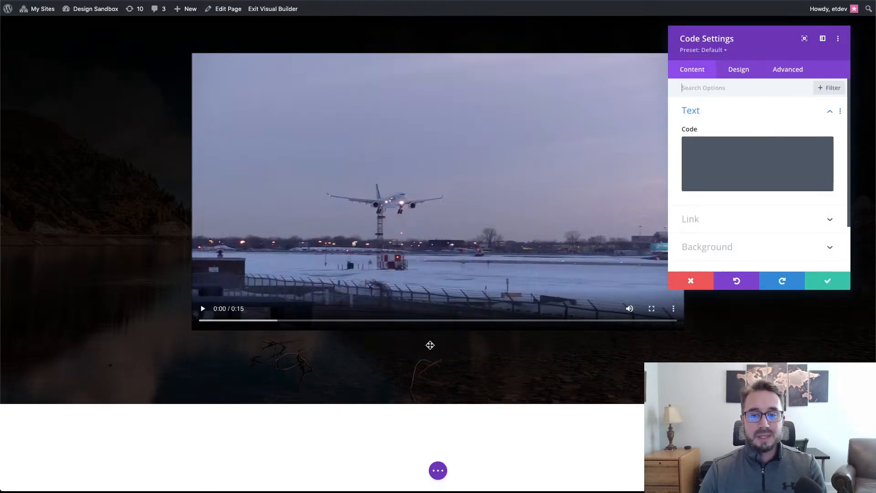
- Enter a progress element with id="progress", value="0" and min="0" in the Code module, containing an empty span with id="progress-bar"
click(735, 156)
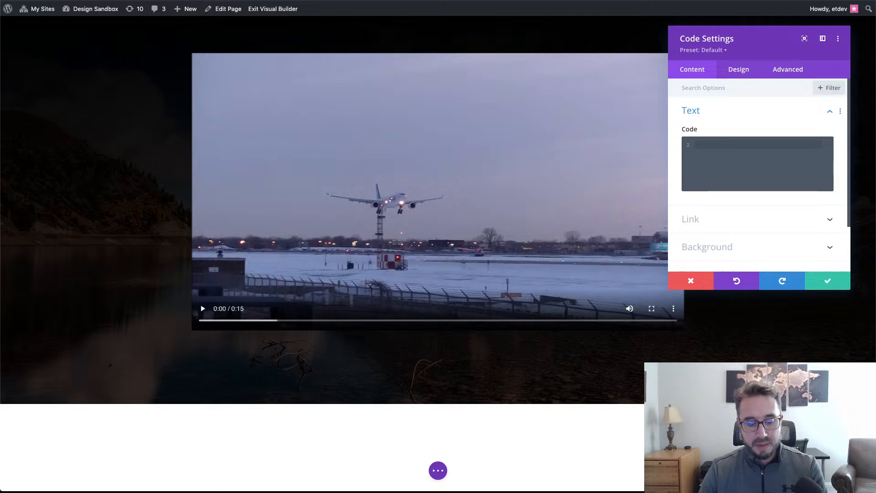
click(703, 150)
text(<progress id="progress" value="0" min="0">   <span id="progress-bar"></span> </progress>)
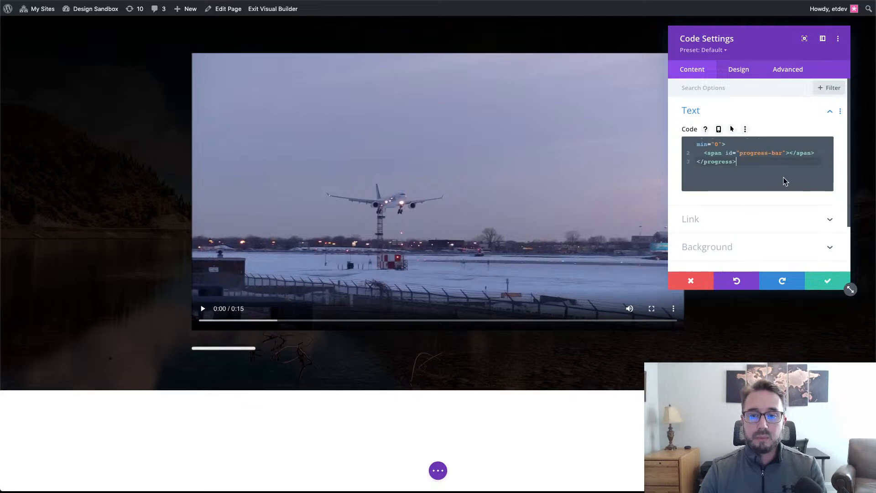
scroll(794, 168, down, 2)
scroll(796, 171, up, 2)
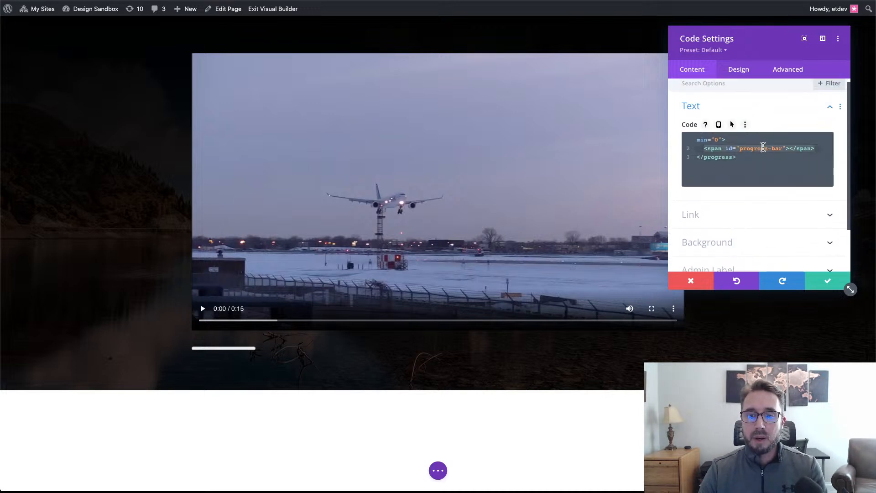
- Move and widen the Code settings window to check the progress markup on single lines, and save the module
click(765, 140)
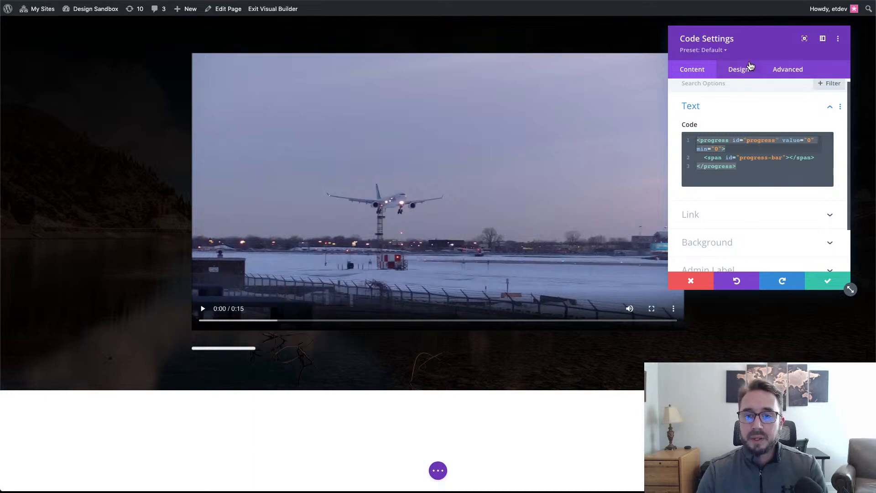
drag(748, 48, 610, 46)
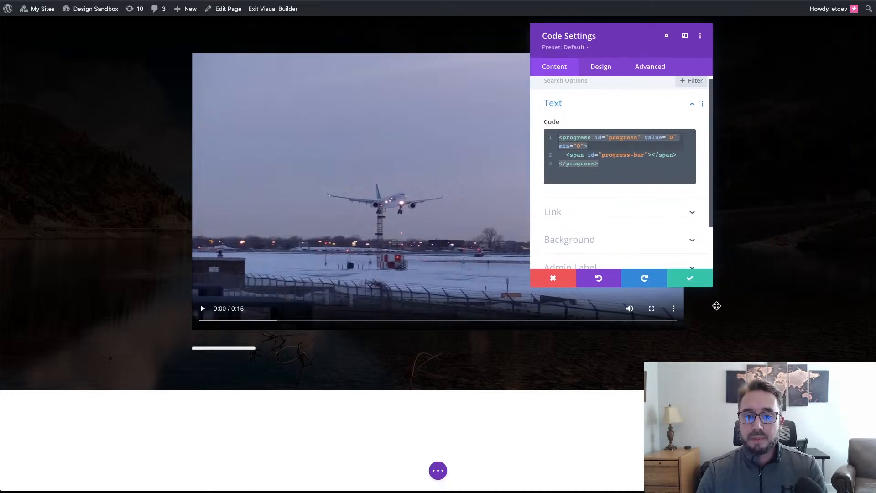
drag(737, 290, 813, 278)
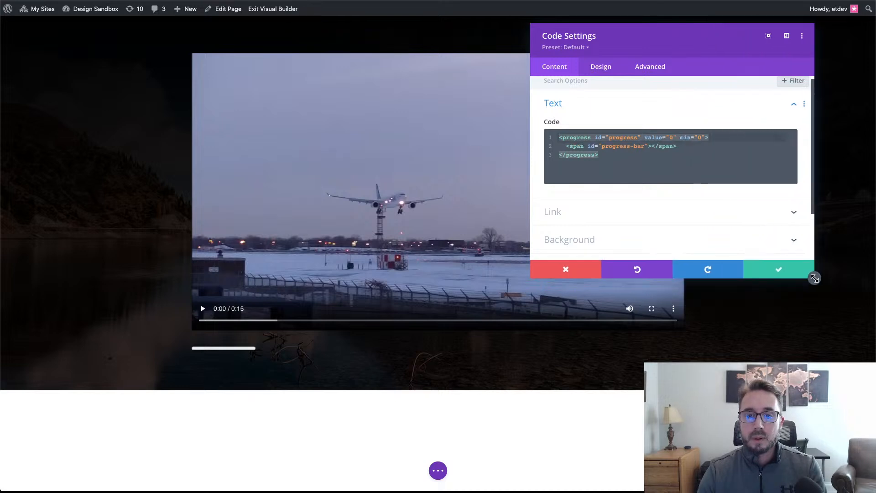
click(701, 168)
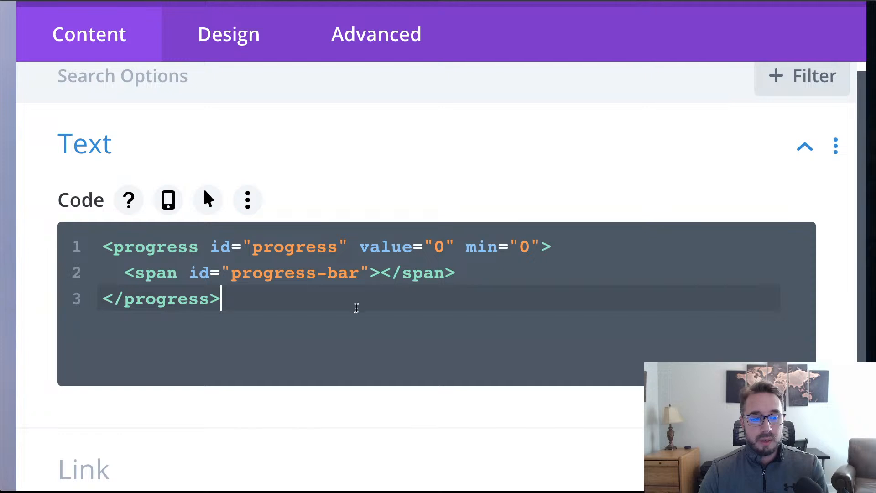
scroll(443, 301, down, 1)
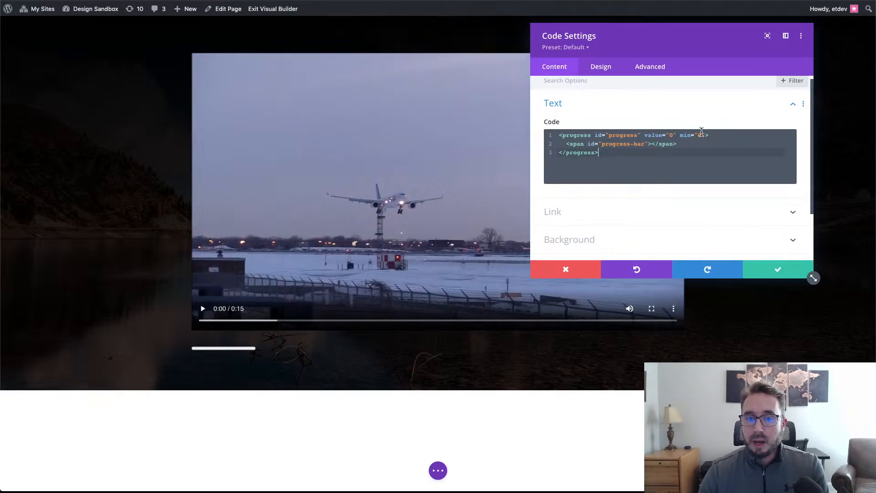
click(600, 69)
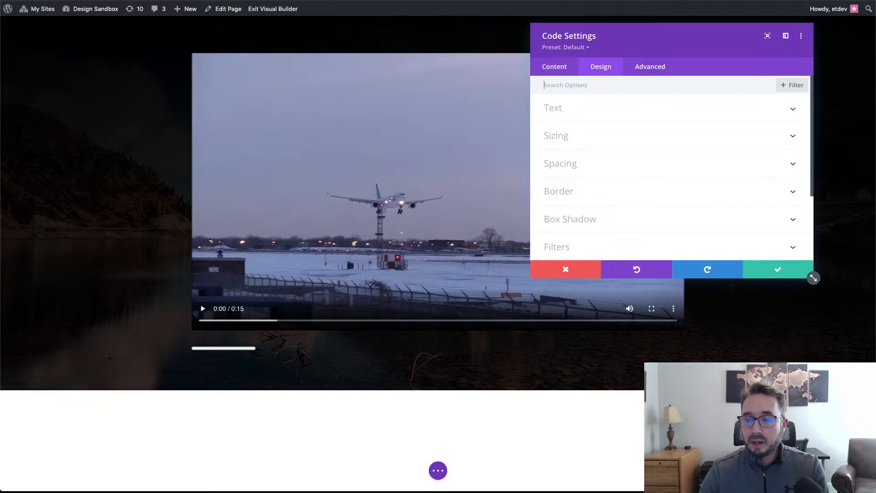
click(785, 272)
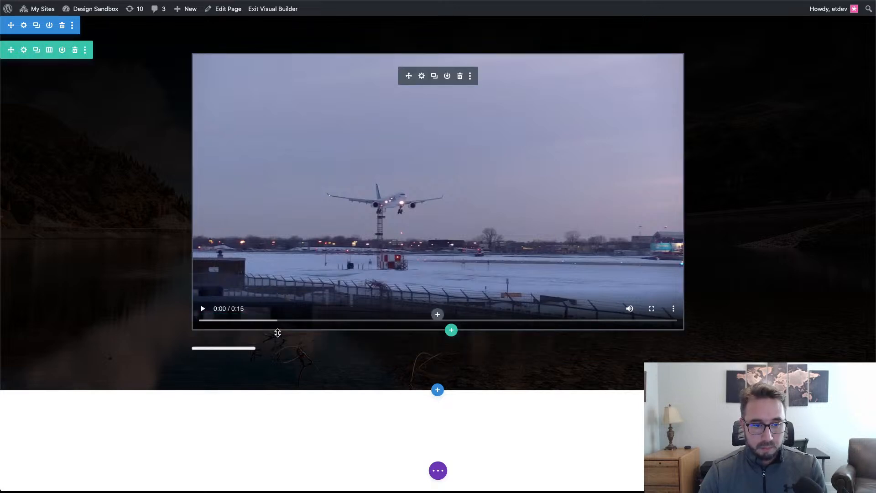
- Show the page's layers, expand all of them, and move the layer list clear of the video
click(439, 471)
click(738, 471)
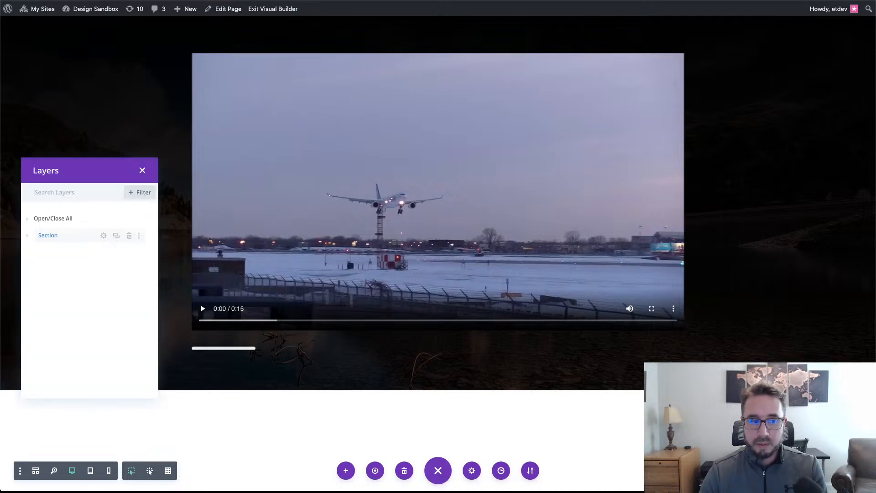
click(30, 223)
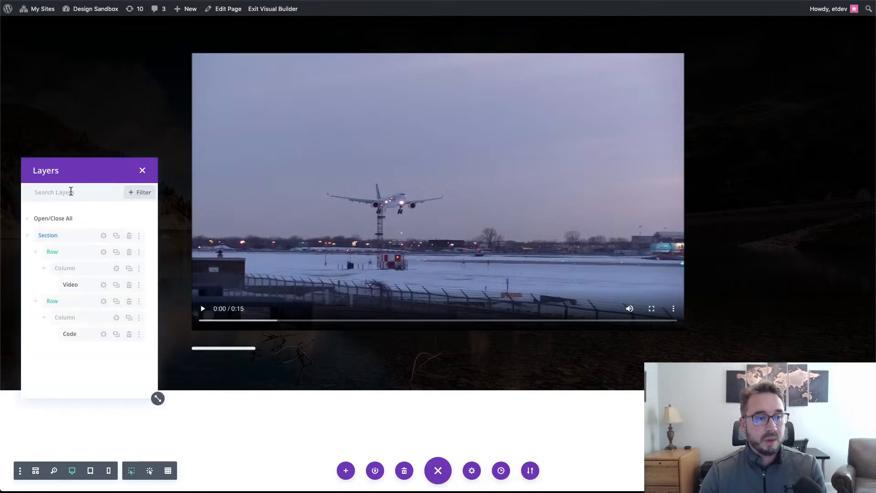
drag(84, 178, 77, 104)
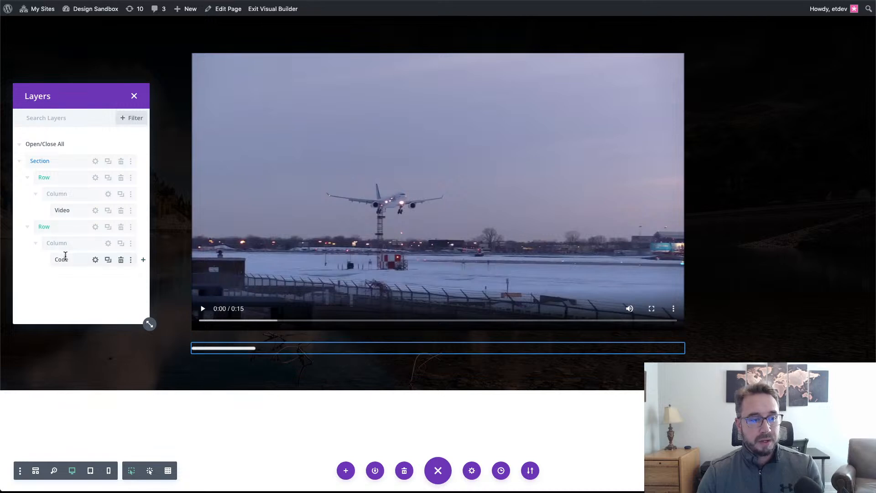
- Set the progress bar row's padding to 10px top and 0px bottom, and save the row
click(96, 227)
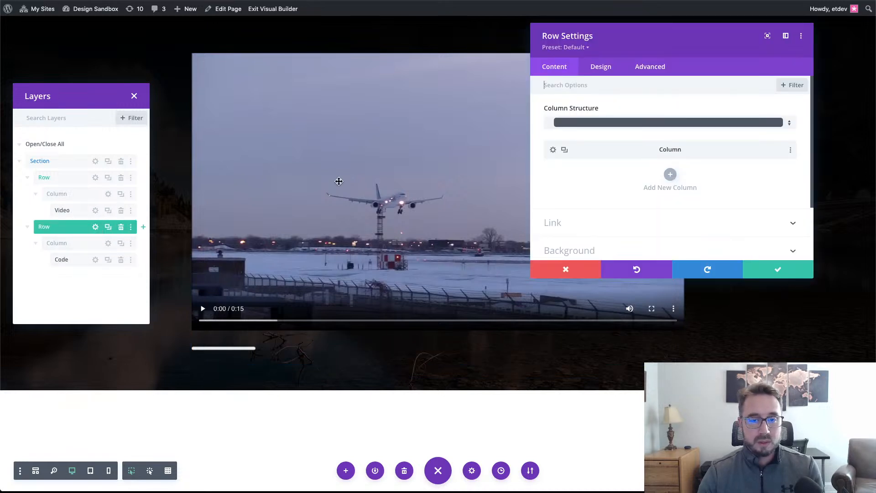
click(598, 69)
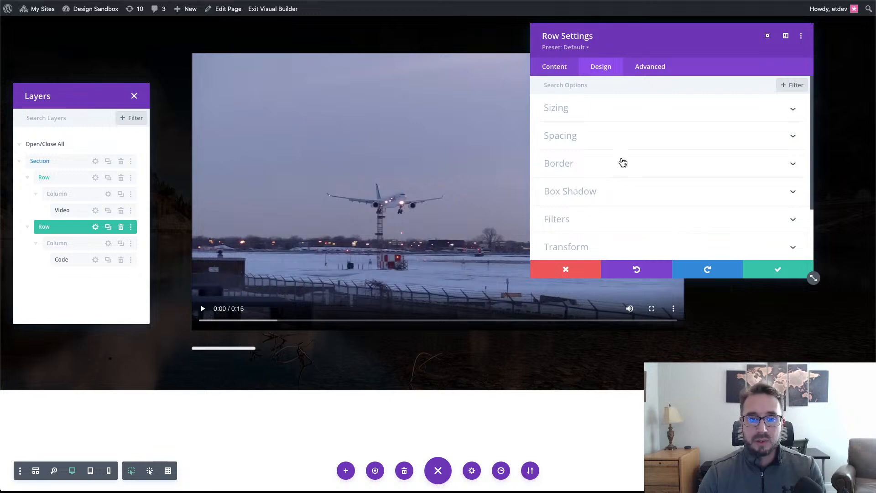
click(619, 137)
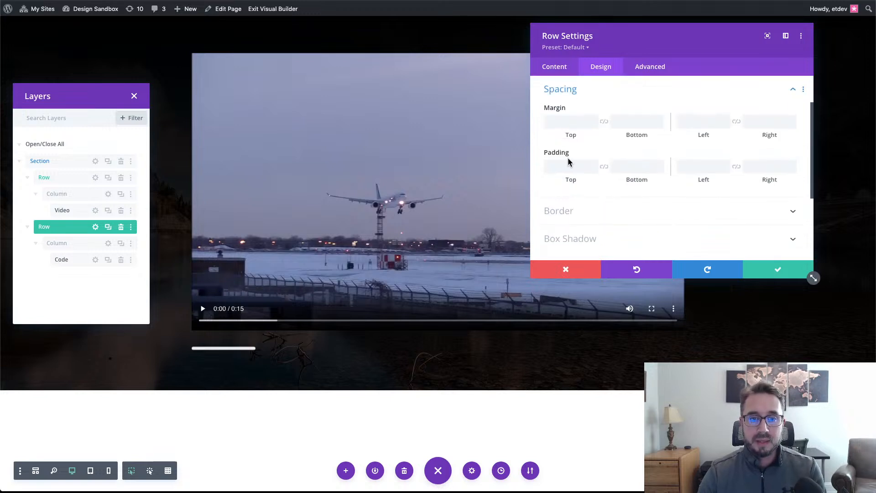
click(592, 166)
text(10px)
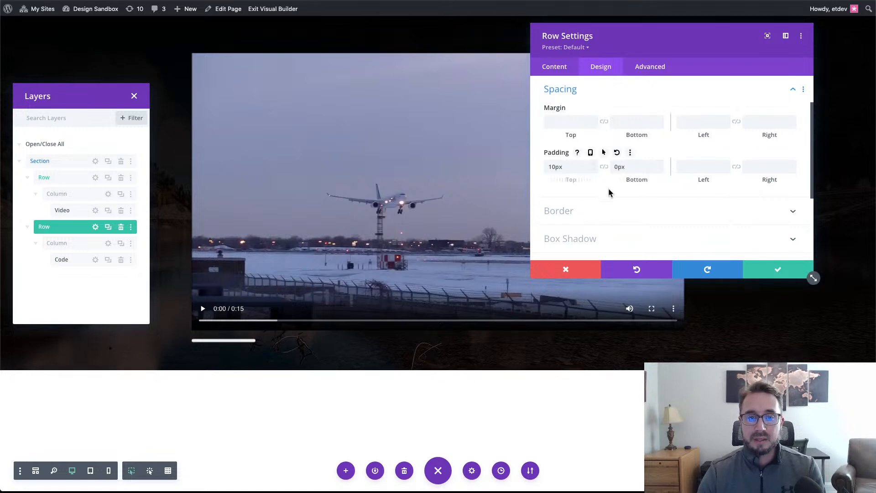
click(779, 271)
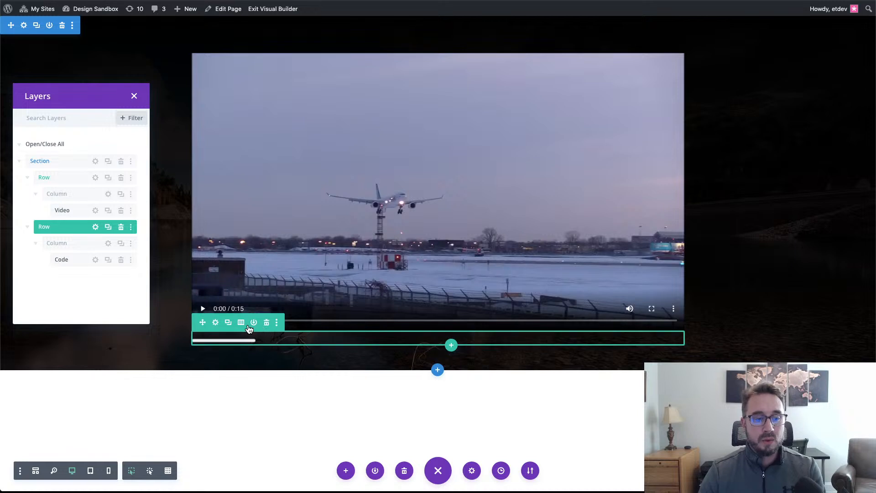
- Insert an empty single-column row below the progress bar row, without adding a module
click(452, 345)
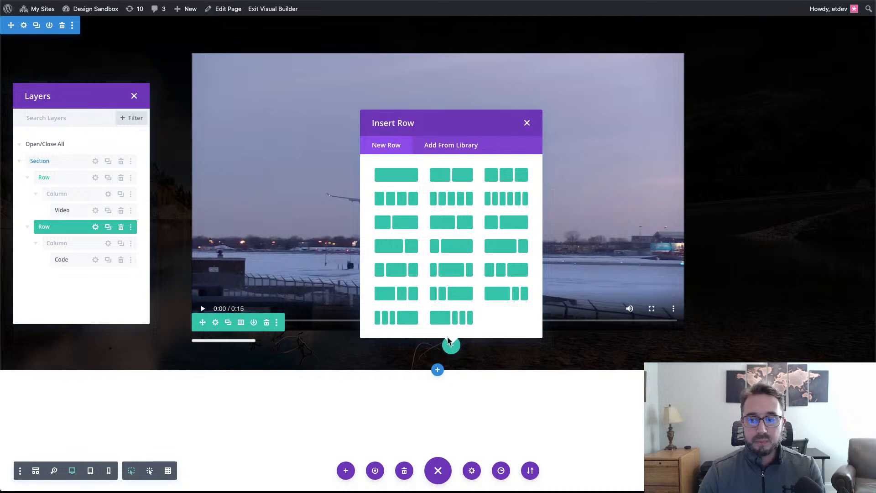
click(401, 179)
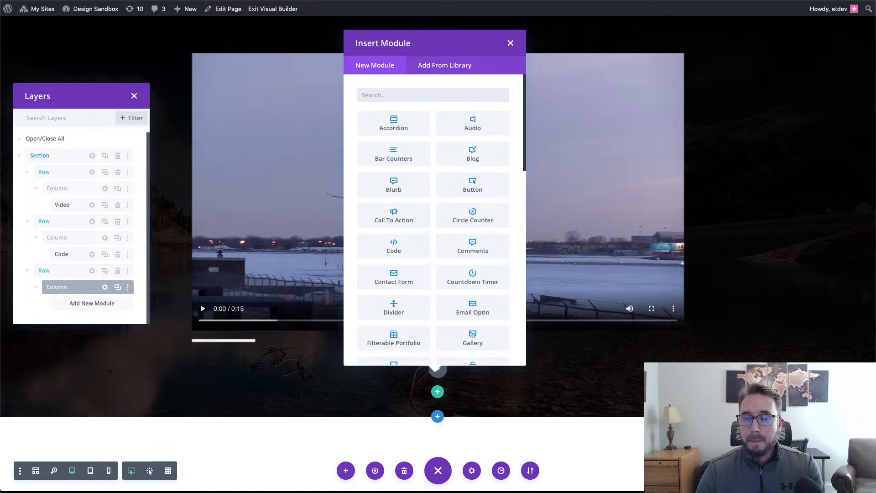
click(511, 42)
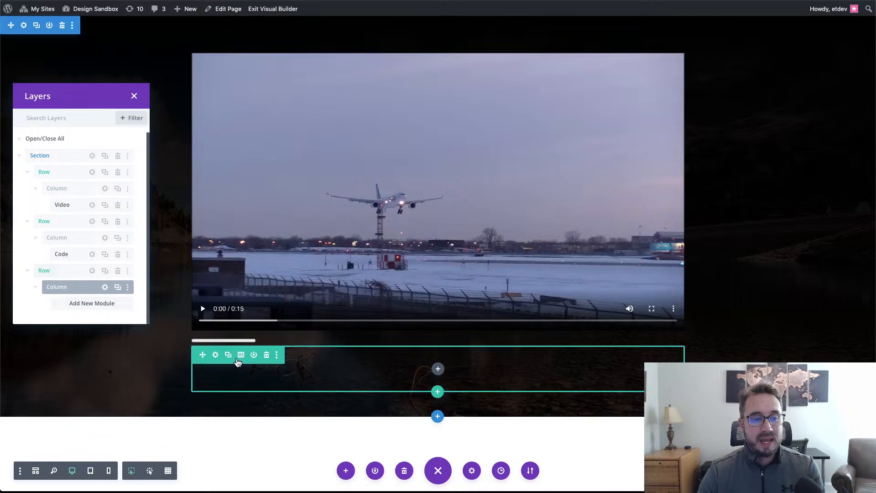
- Enable a custom gutter width for the empty row below the progress bar and set it to 1
click(216, 355)
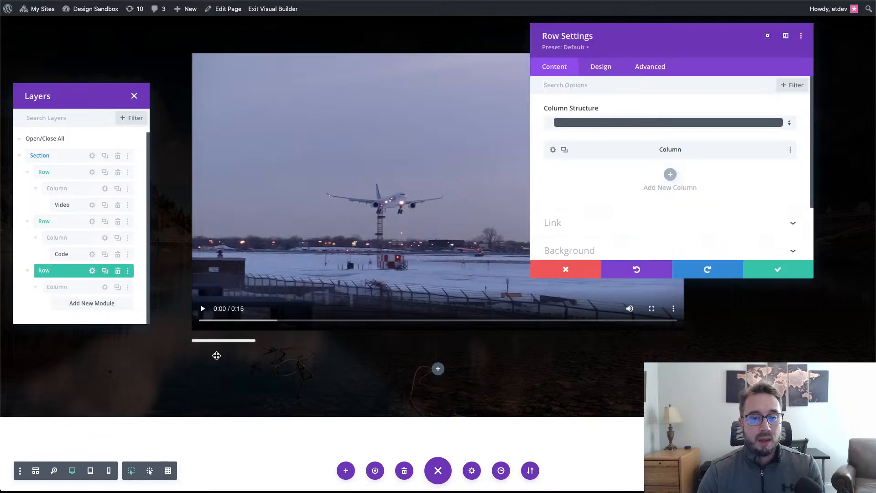
click(602, 69)
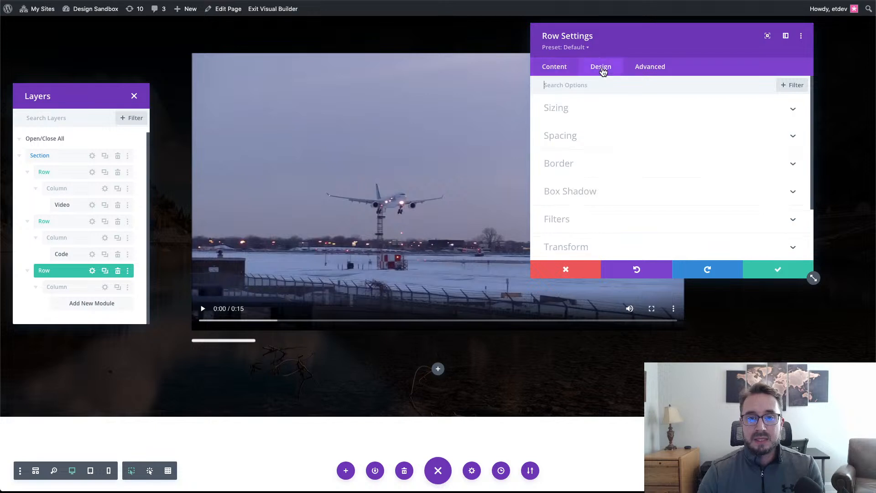
click(585, 113)
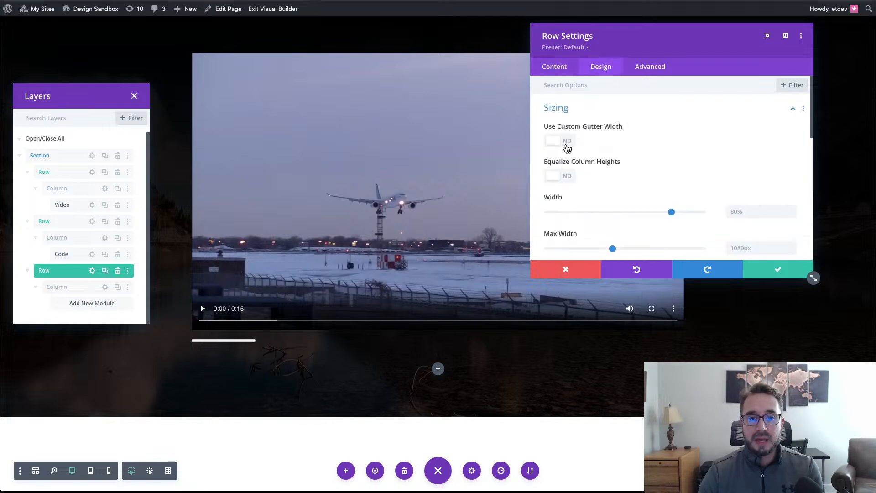
click(568, 142)
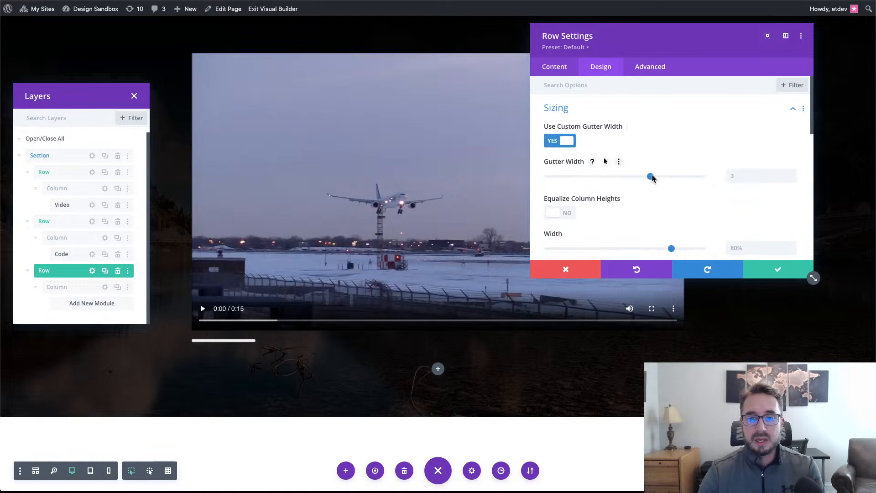
click(547, 177)
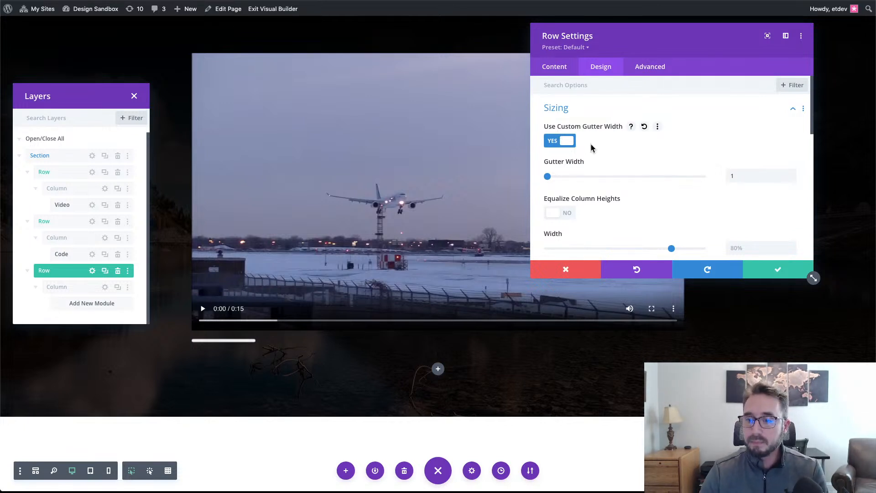
- Set the empty row's padding to 10px top and 20px bottom, and save the row
scroll(593, 145, down, 2)
scroll(625, 157, down, 5)
scroll(622, 157, up, 2)
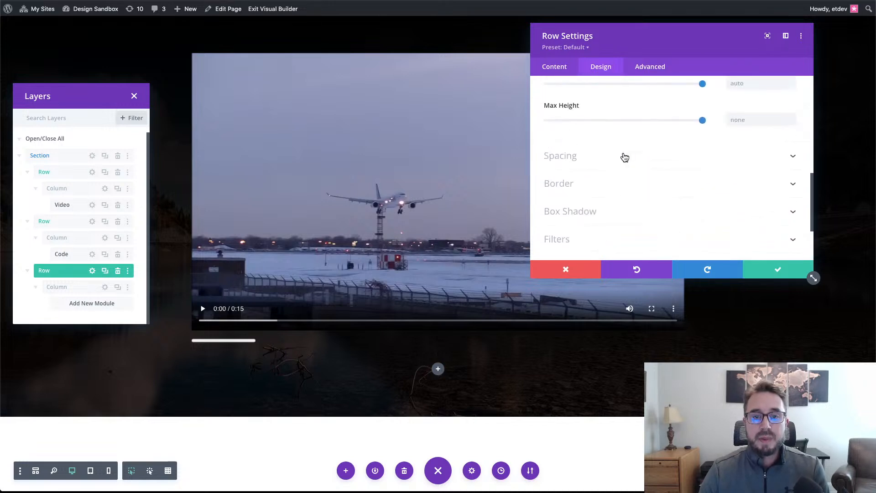
click(614, 165)
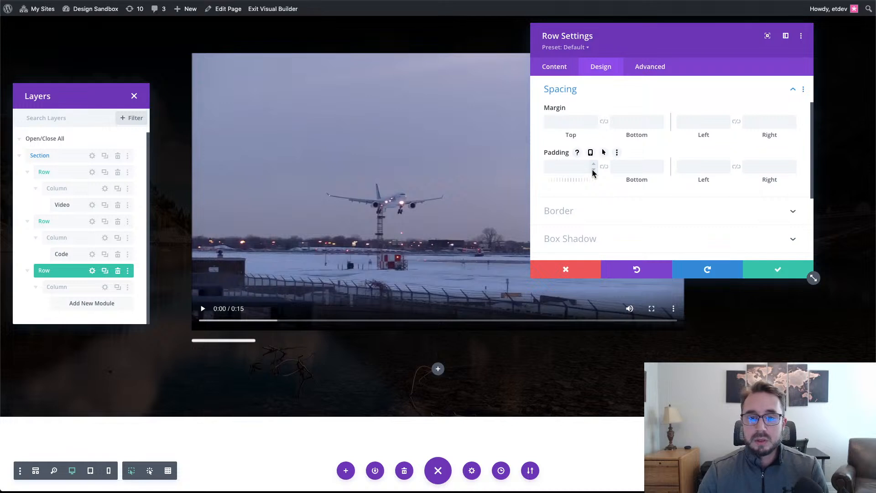
click(593, 171)
click(661, 172)
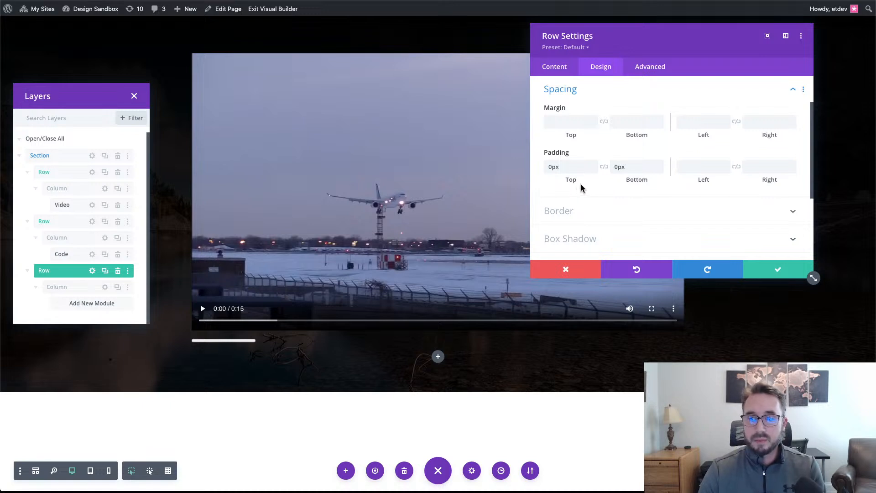
shift+click(593, 164)
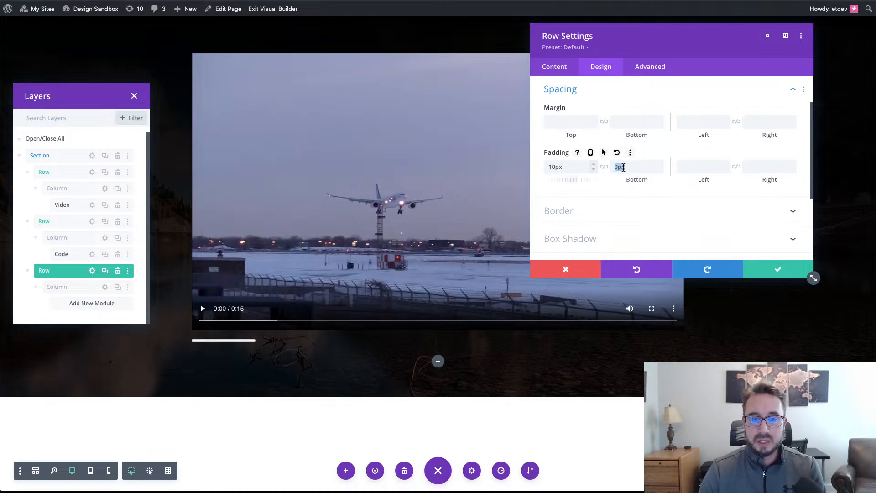
shift+click(660, 163)
shift+click(660, 163)
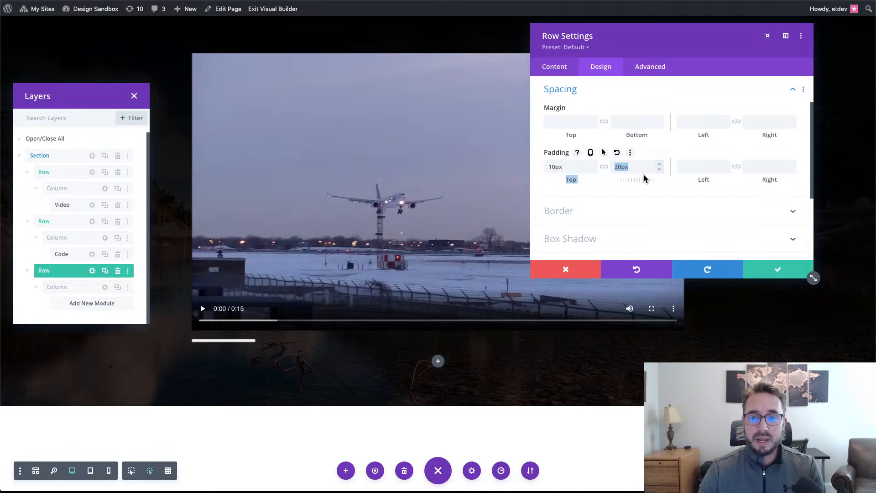
click(618, 189)
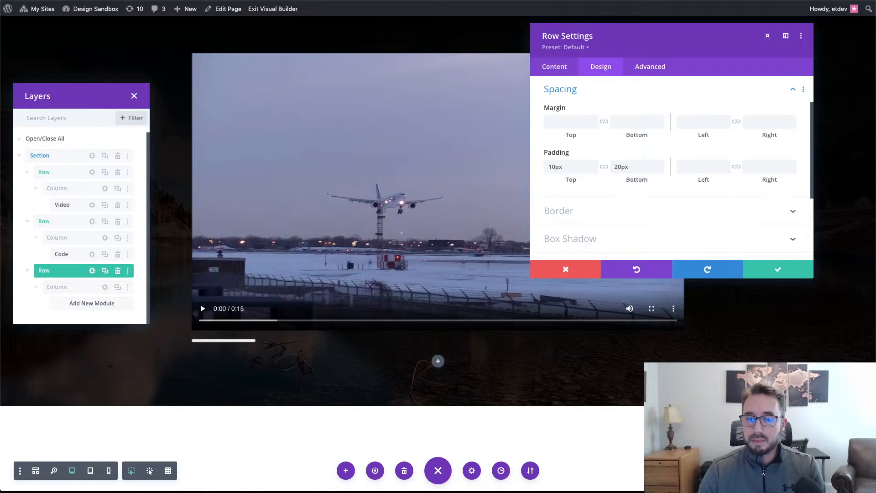
click(778, 269)
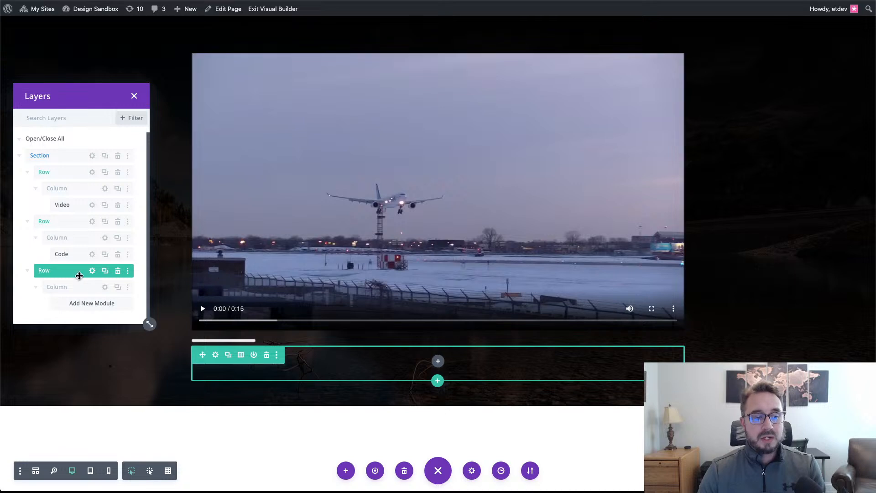
- Add main-element CSS to the empty row's column: display:flex; align-items:center; justify-content:center; flex-wrap:wrap;, and save the column
click(105, 287)
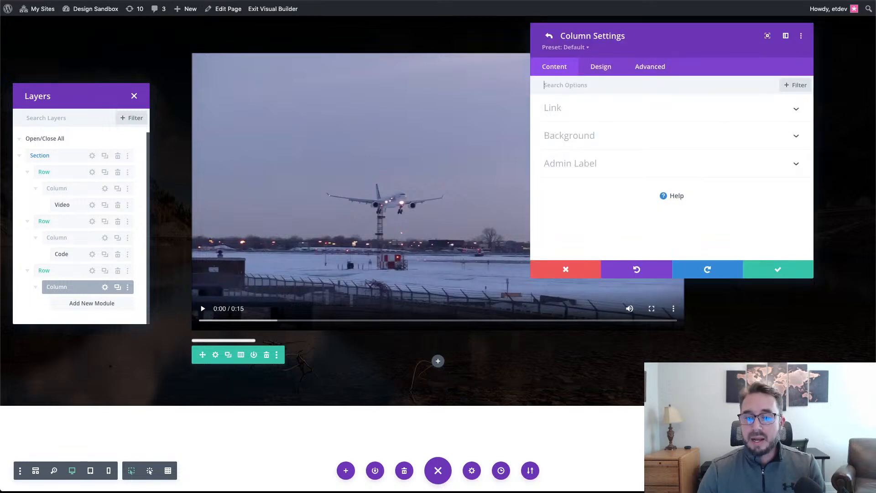
click(647, 69)
click(617, 136)
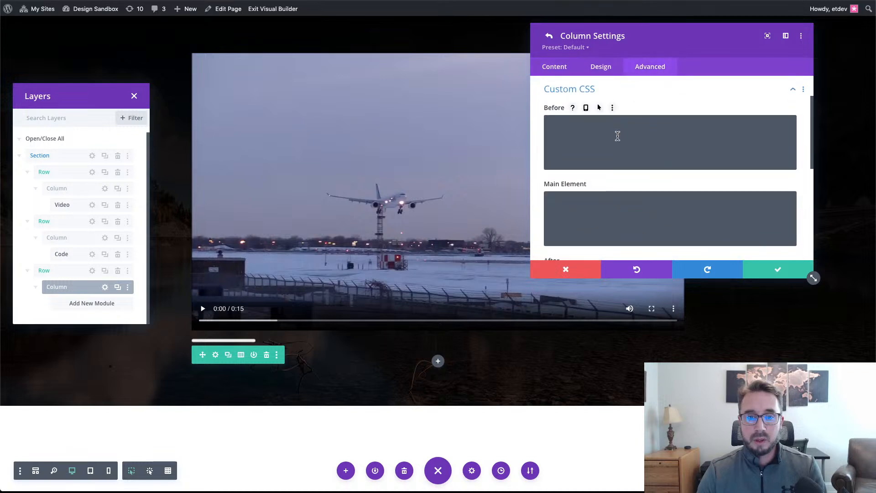
click(629, 203)
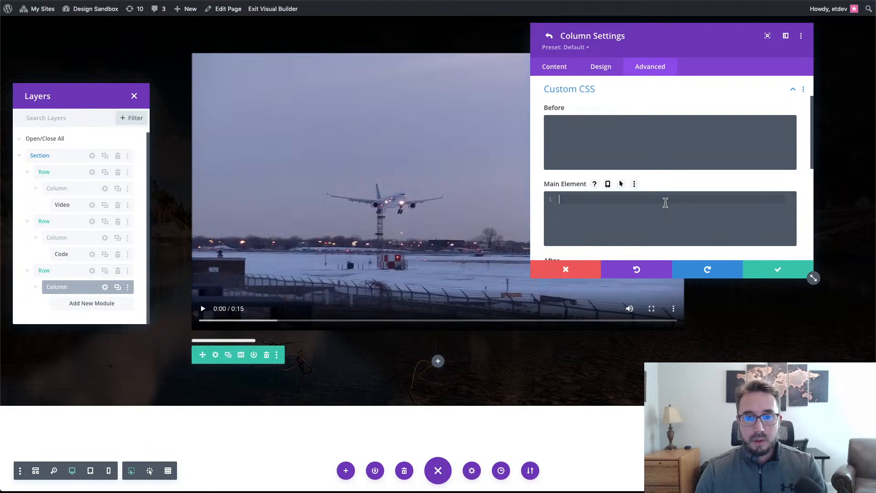
text(display:flex; align-items:center; justify-content:center; flex-wrap:wrap;)
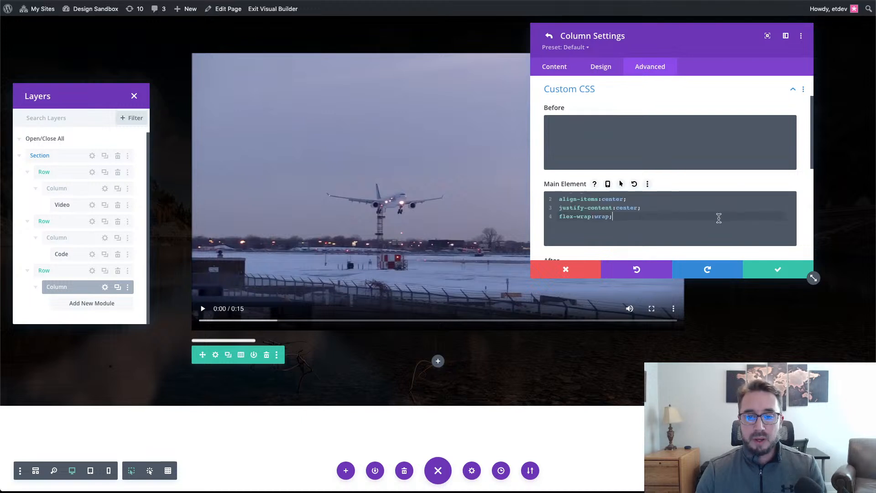
scroll(705, 217, up, 1)
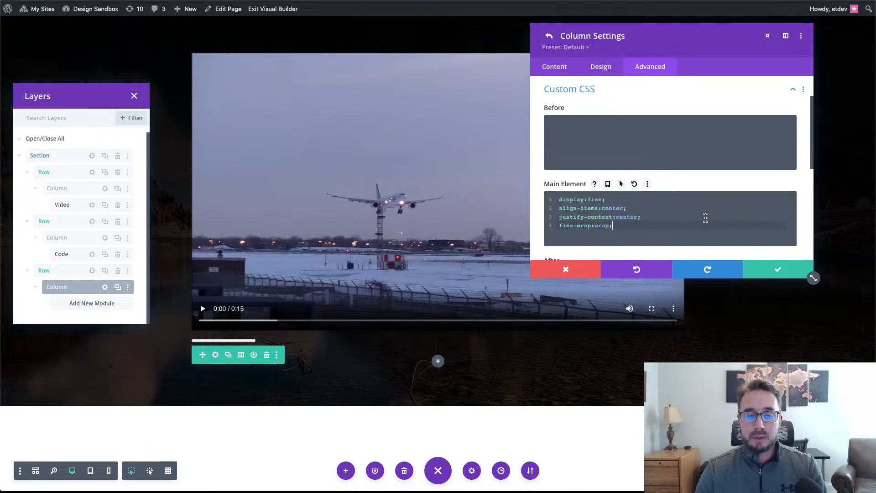
click(706, 217)
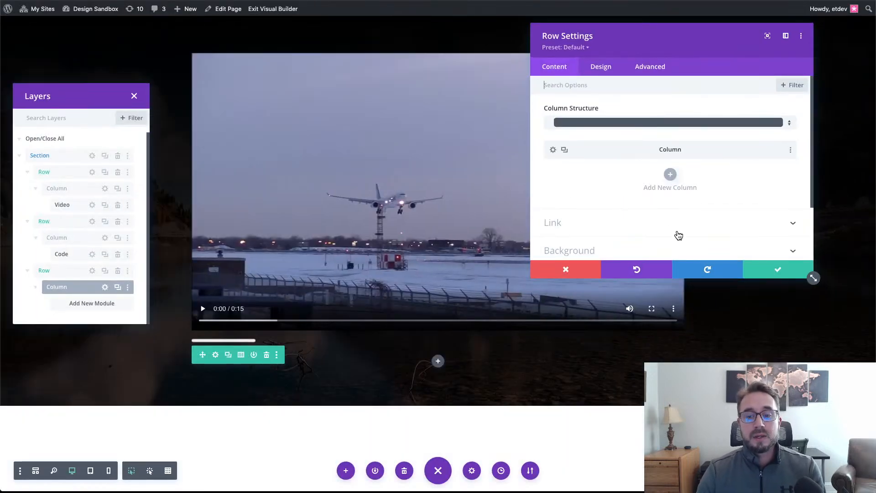
- Check the custom CSS fields of the row itself, including its main element
click(652, 67)
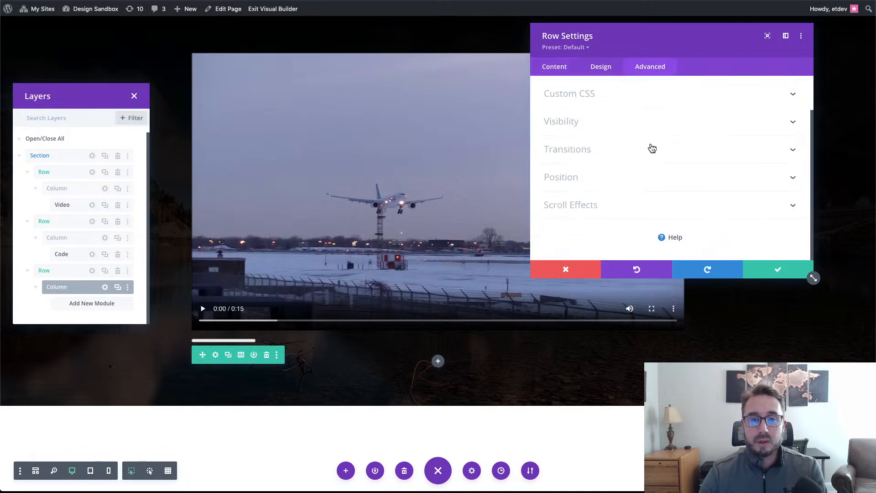
click(630, 93)
click(606, 203)
scroll(614, 204, down, 1)
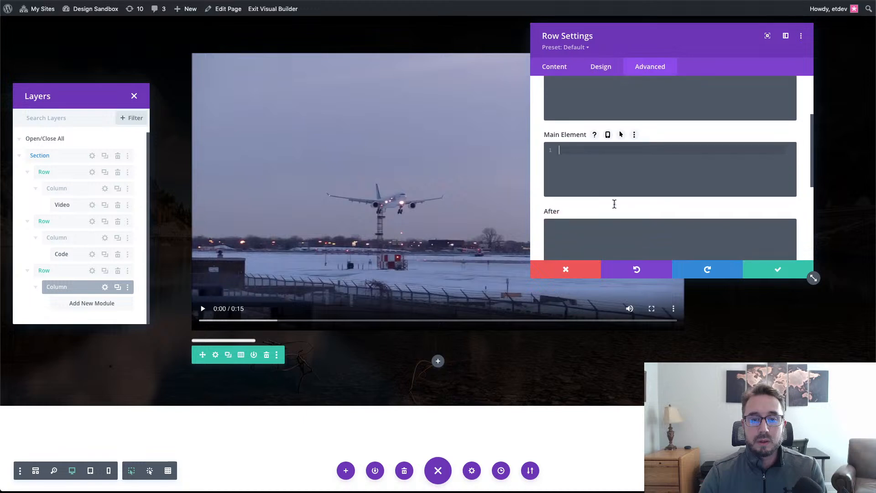
scroll(614, 204, down, 1)
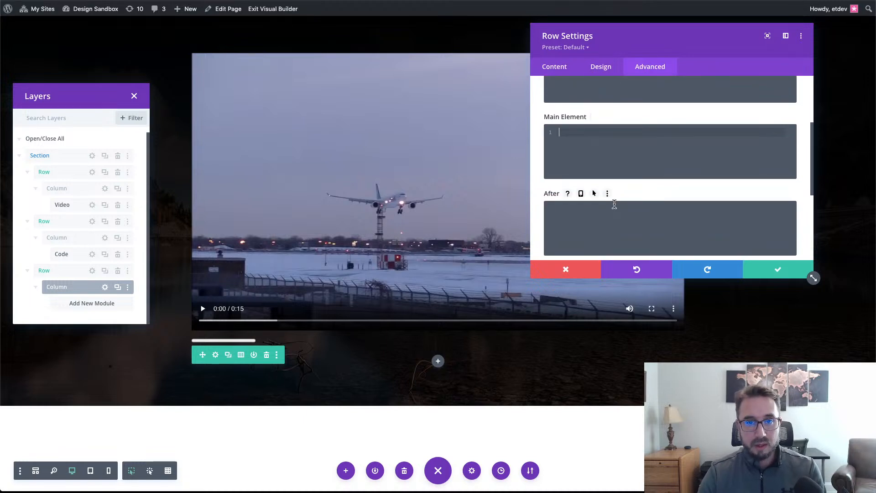
scroll(597, 173, up, 5)
- Reopen the column's custom CSS to check the flex rules on its main element, and save the column and row
click(564, 70)
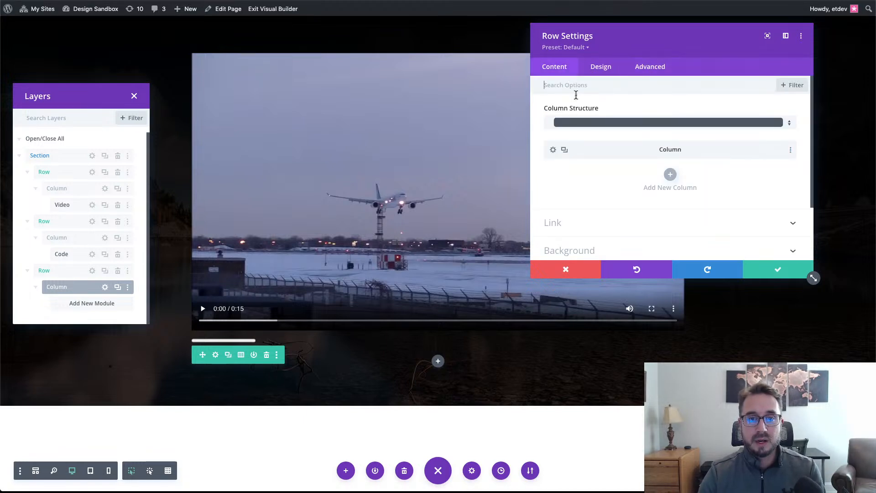
click(552, 149)
click(650, 66)
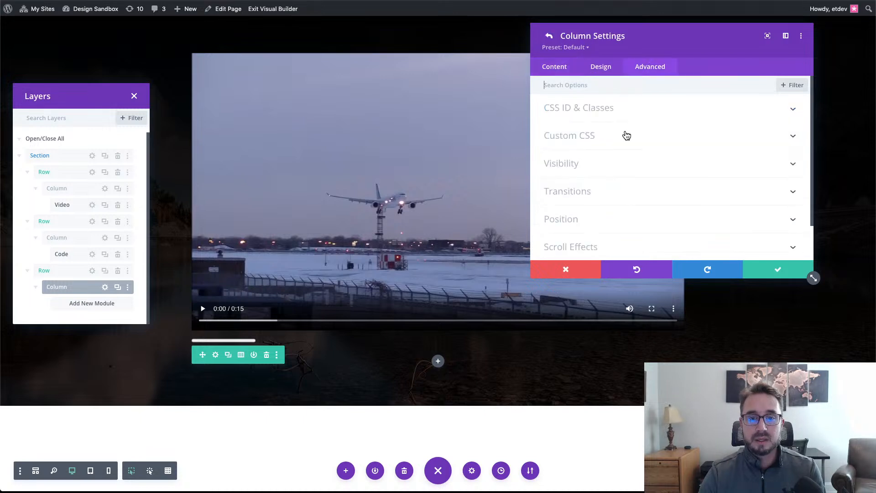
click(617, 144)
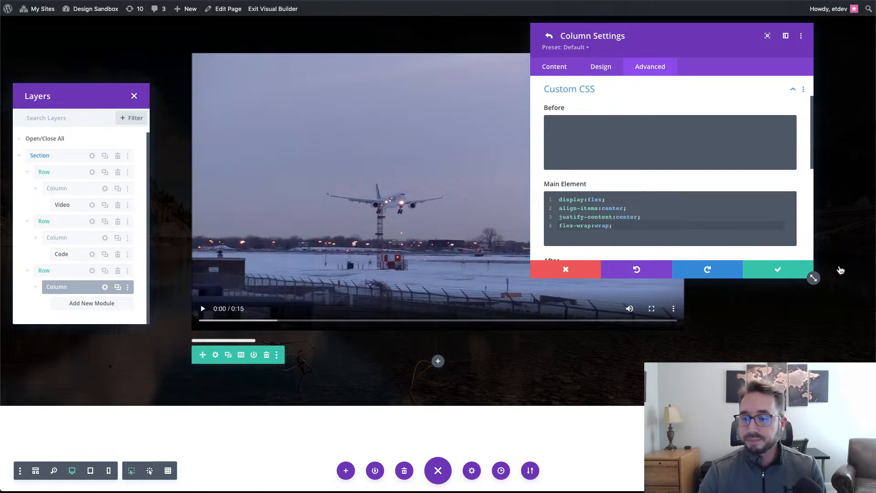
click(780, 272)
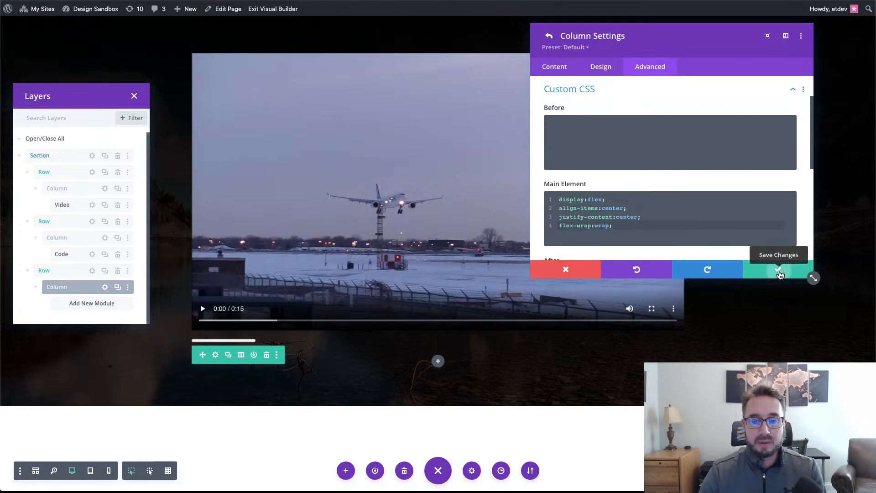
click(778, 271)
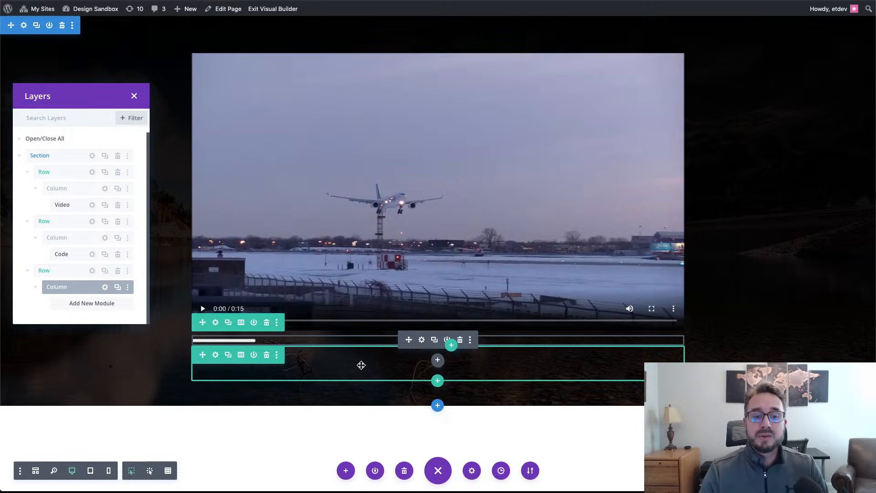
- Insert a Button module, close its settings, and move it into the column of the empty bottom row
click(438, 362)
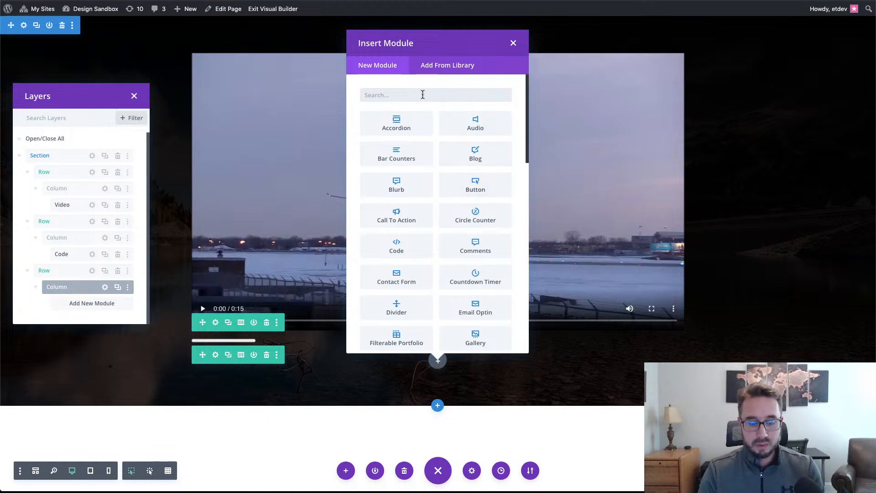
text(butto)
click(397, 124)
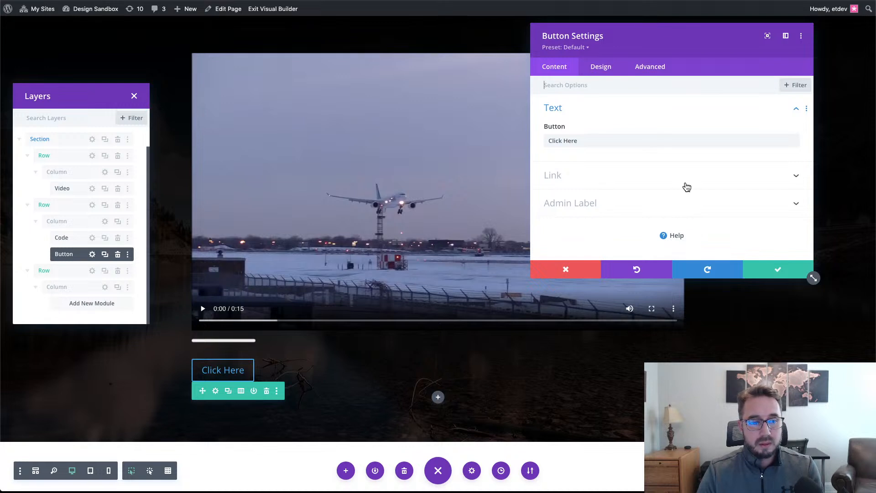
click(571, 272)
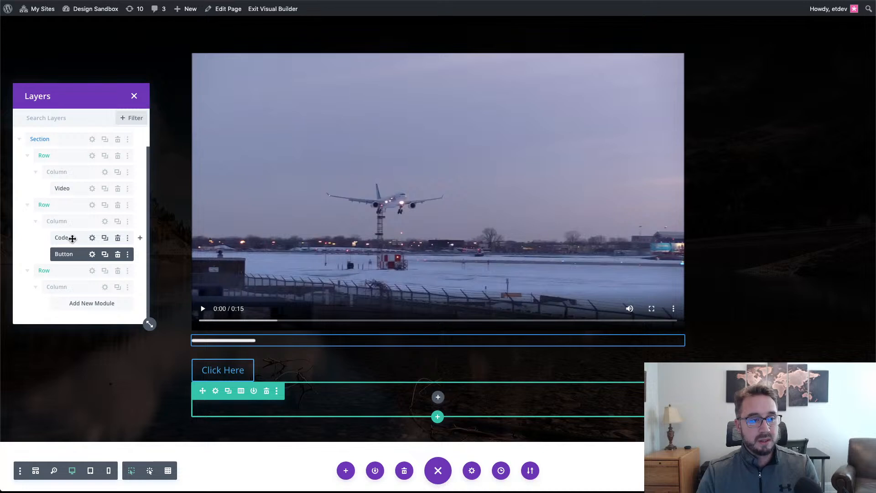
drag(80, 255, 84, 295)
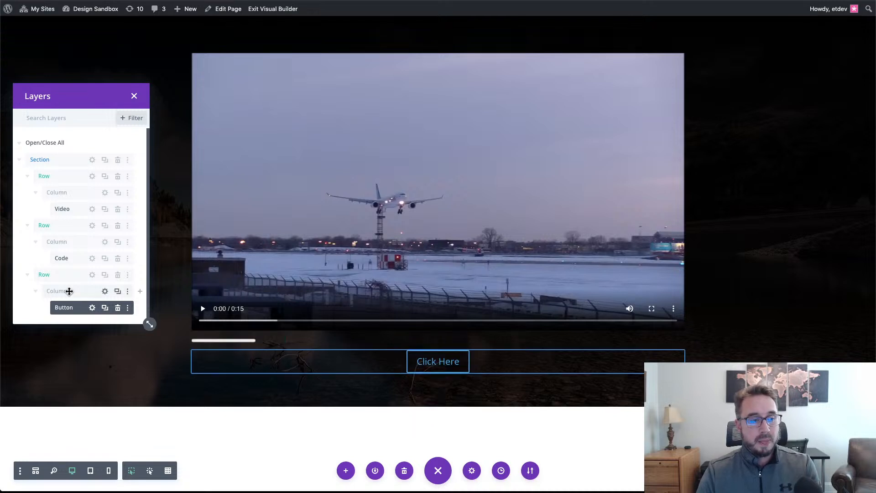
scroll(69, 291, down, 1)
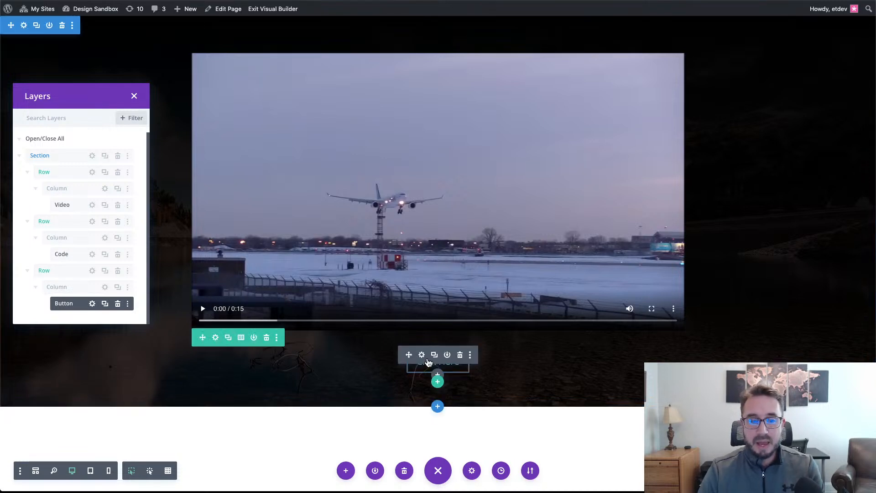
- Set the new button's text to "Play / Pause" and show its design options
click(423, 359)
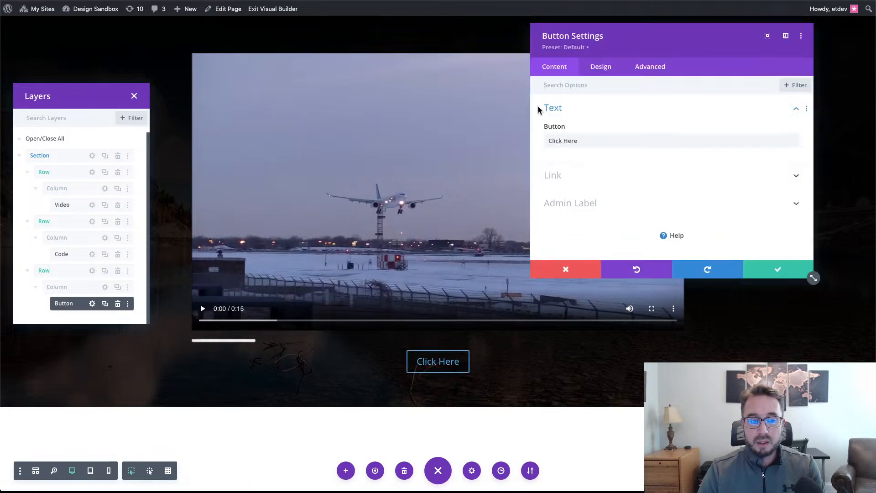
drag(597, 142, 541, 141)
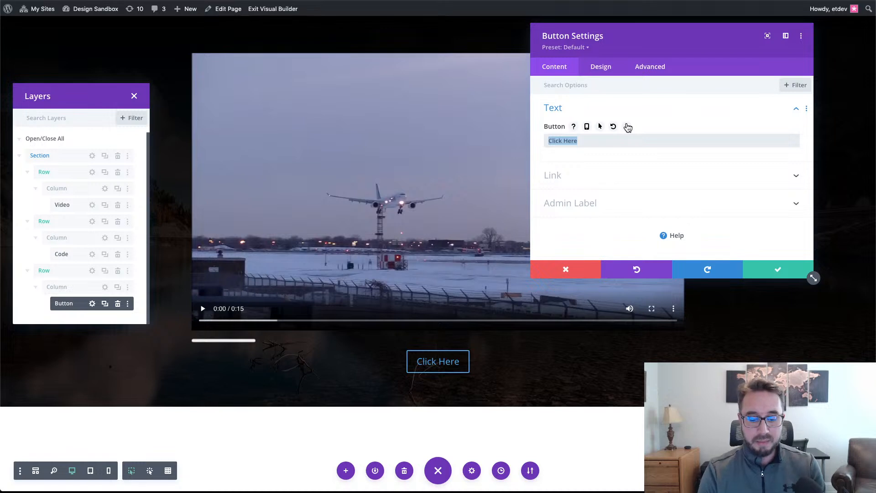
text(Play / Pause)
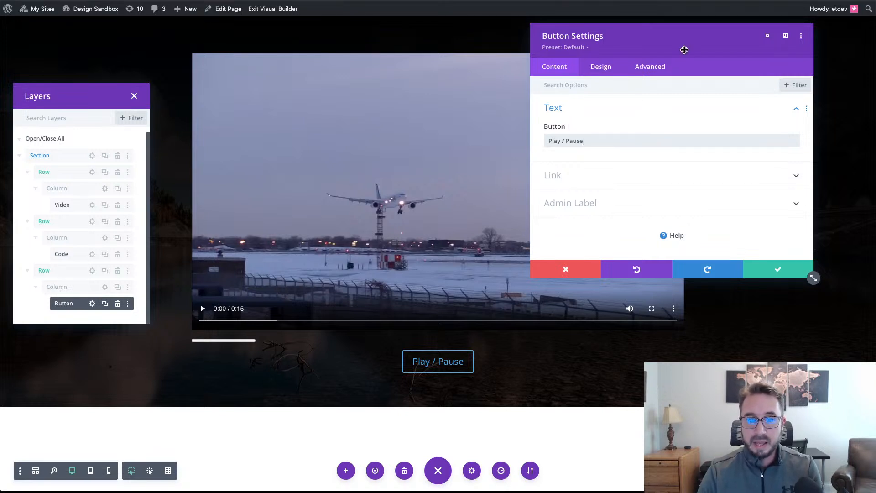
click(601, 67)
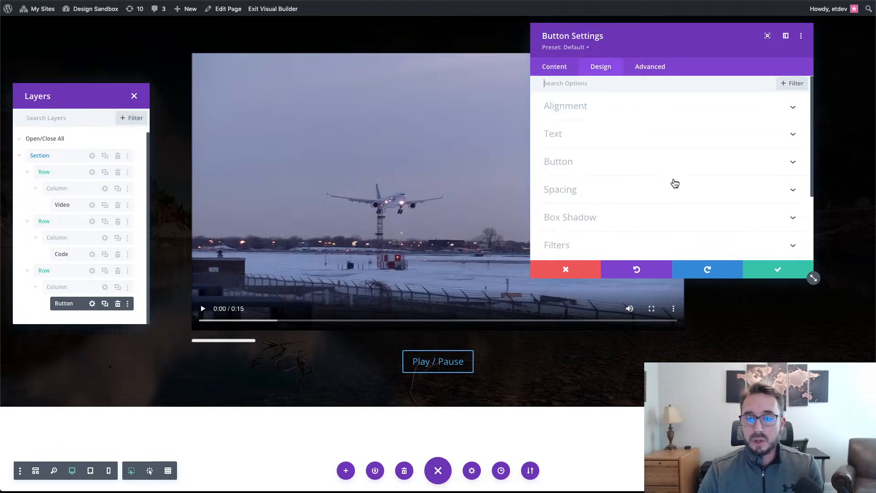
- Enable custom styles for the button and set its text size to 18px on desktop and 14px on tablet
scroll(675, 184, down, 2)
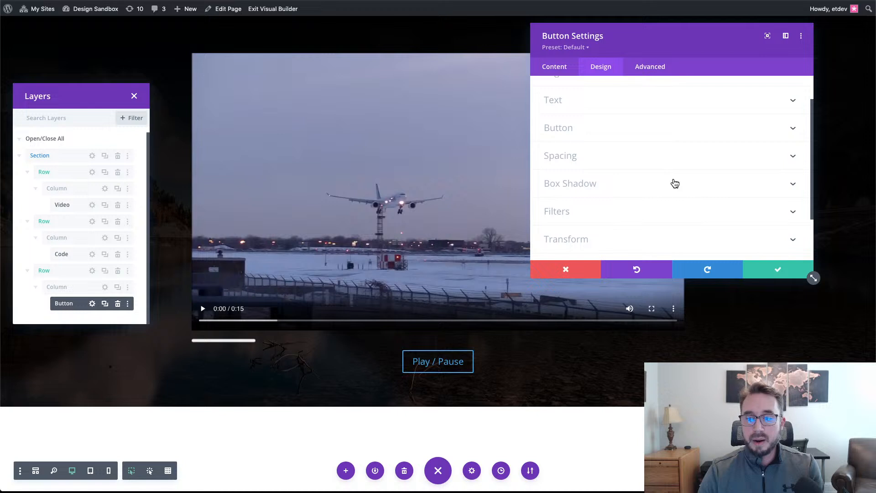
click(620, 129)
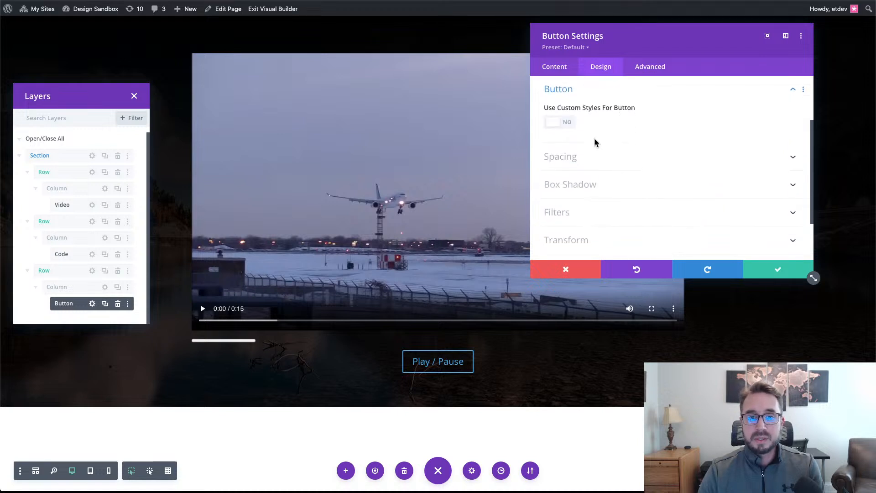
click(567, 123)
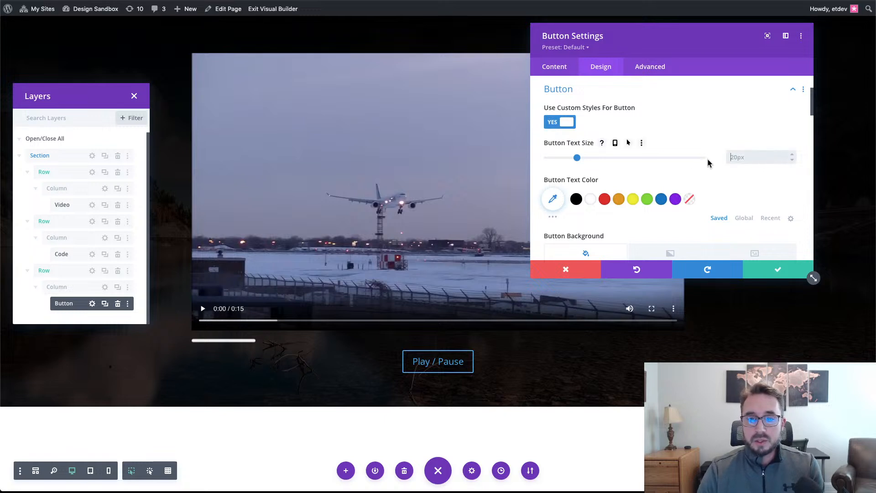
click(615, 144)
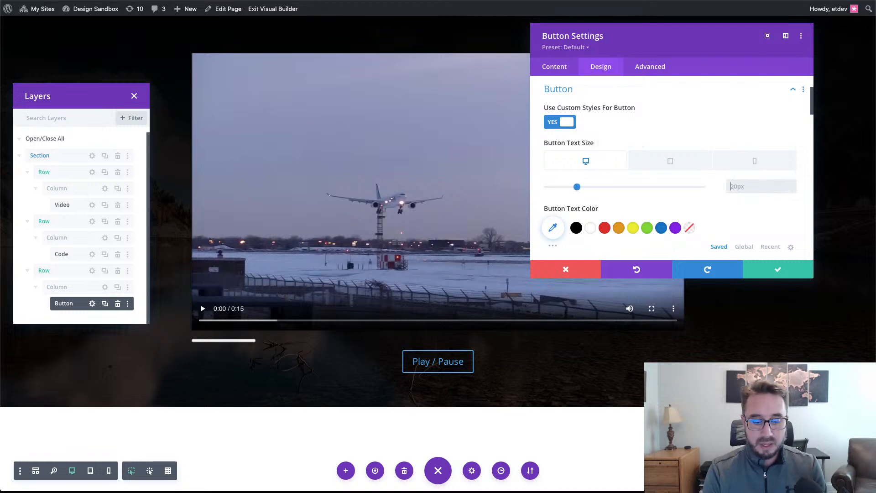
text(18px)
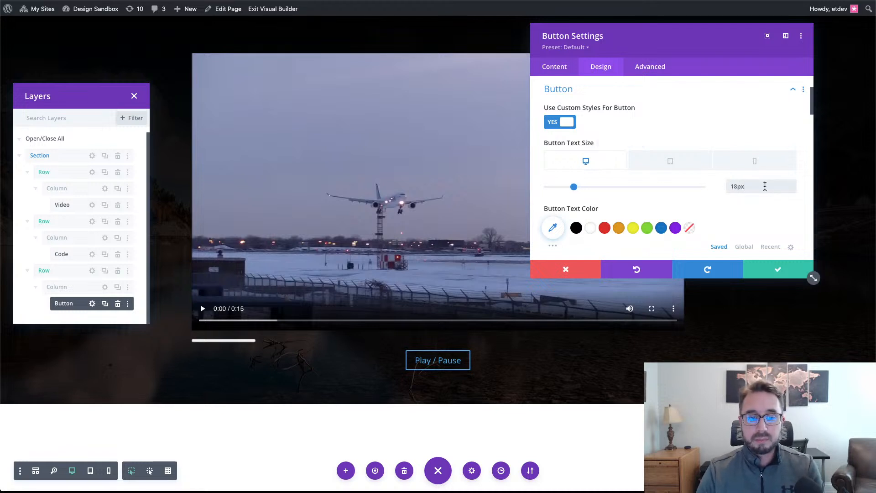
click(674, 162)
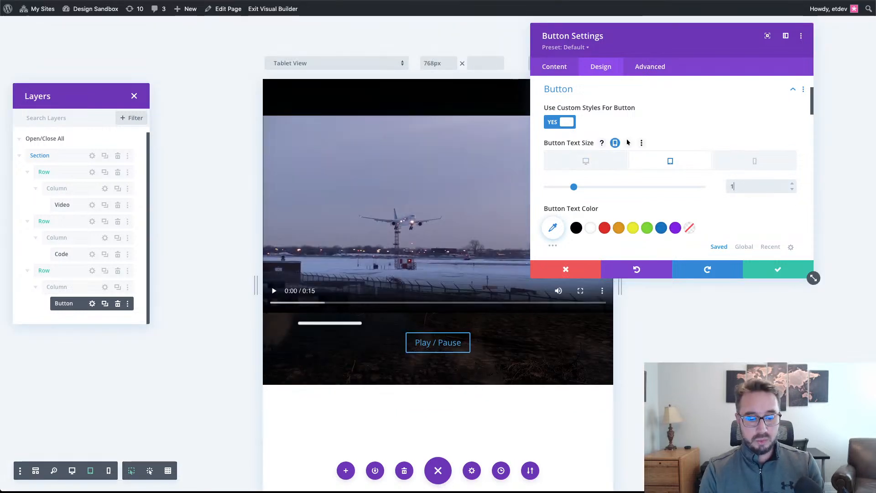
text(14px)
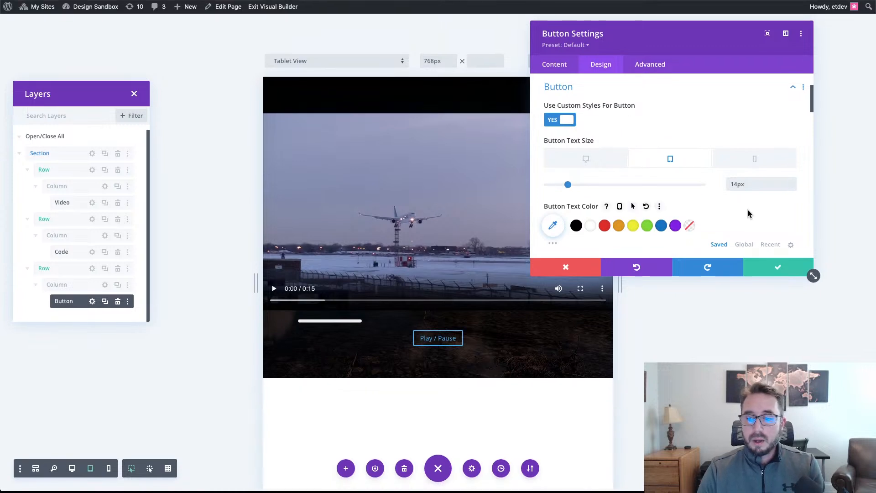
- Set the button text color to white and switch the text size setting back to the desktop view
click(594, 228)
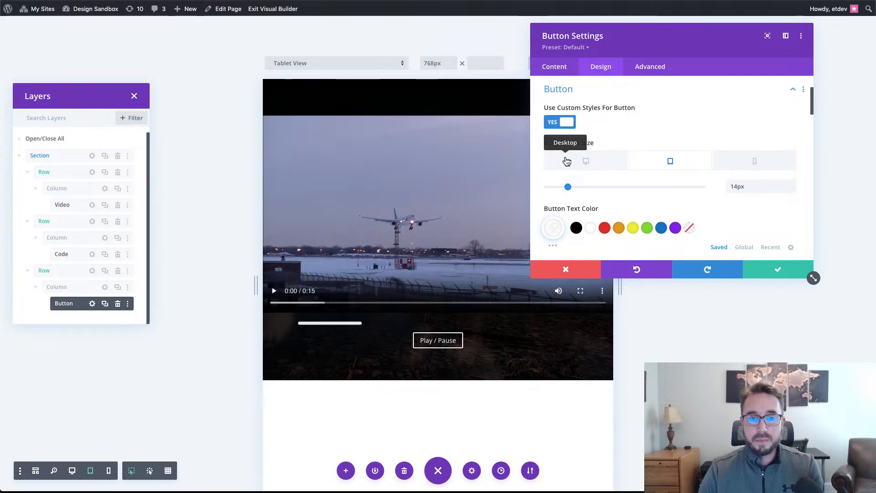
click(567, 161)
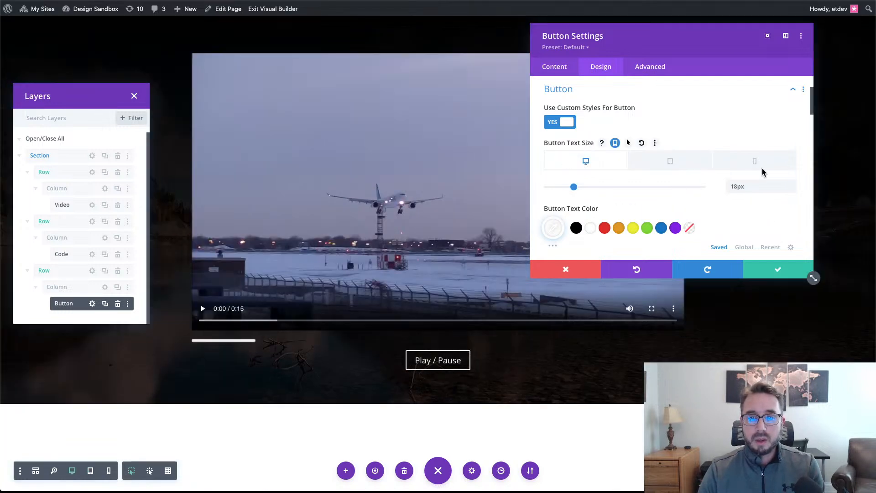
drag(728, 42, 770, 43)
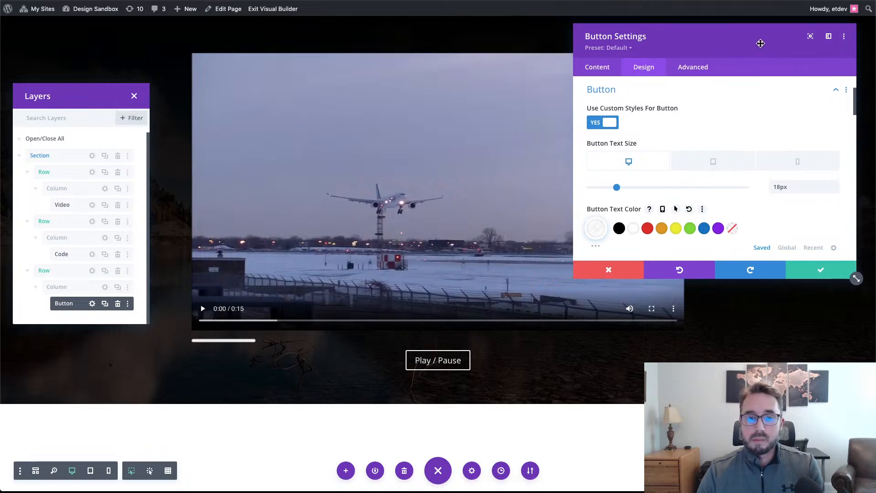
- Give the button a semi-transparent white background of rgba(255,255,255,0.18)
scroll(730, 219, down, 5)
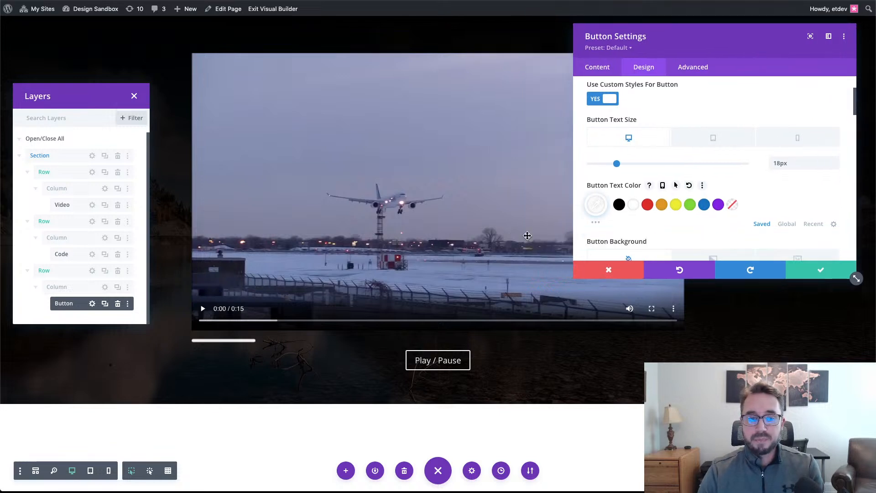
click(714, 225)
scroll(715, 230, down, 2)
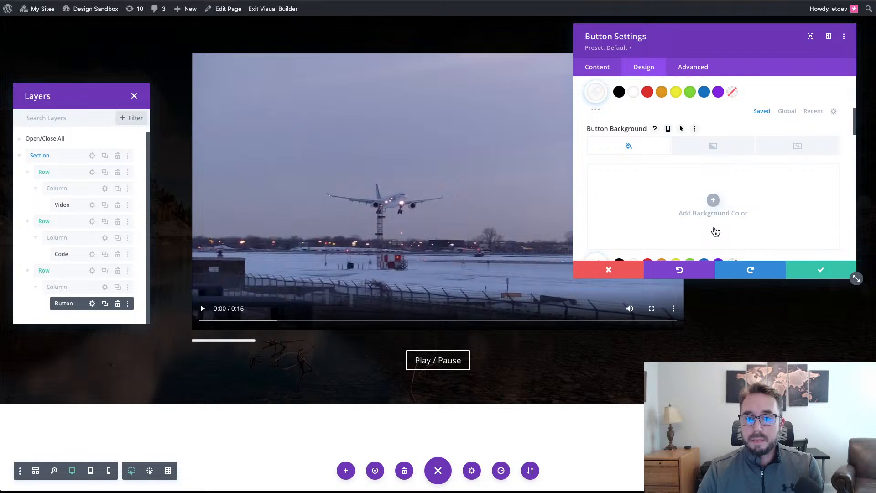
scroll(714, 230, down, 1)
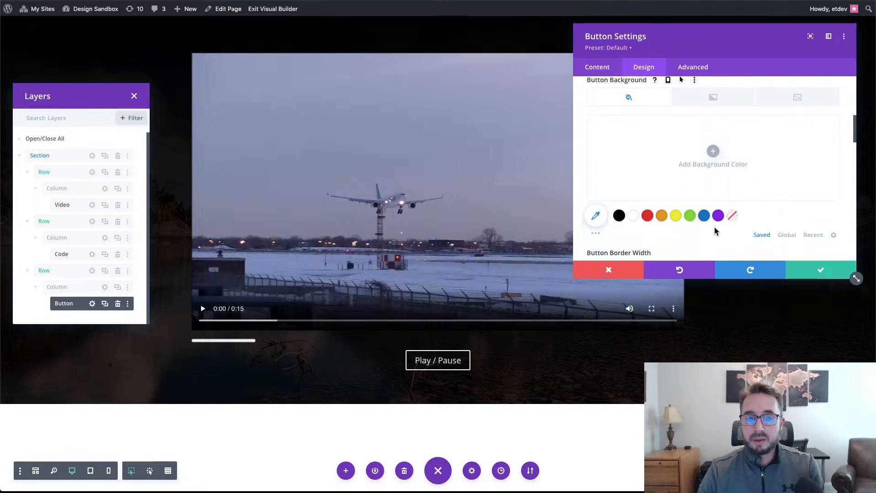
scroll(716, 231, up, 2)
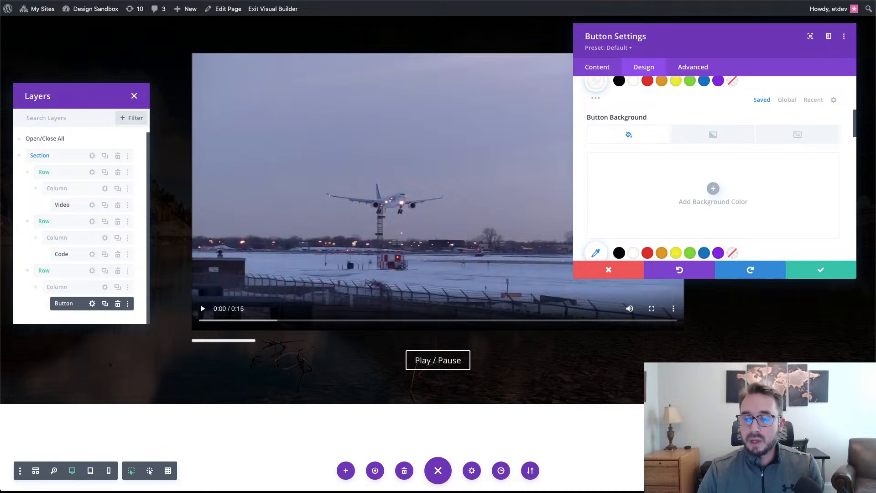
click(634, 254)
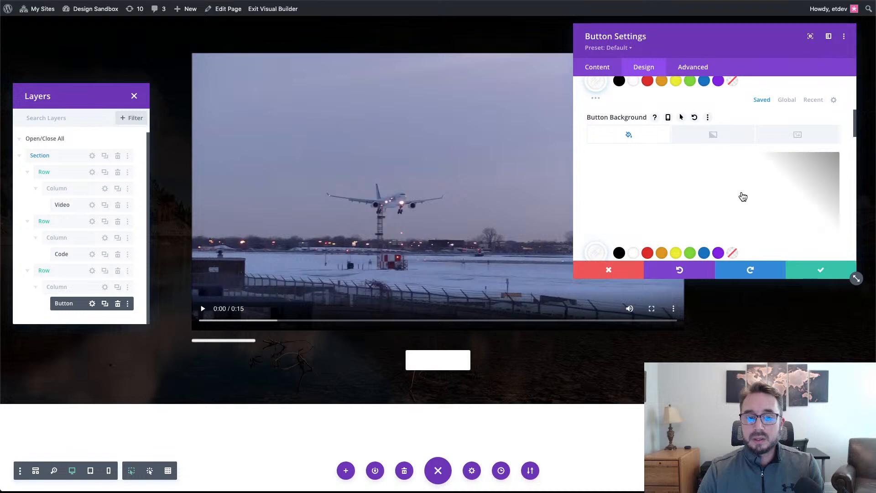
click(832, 184)
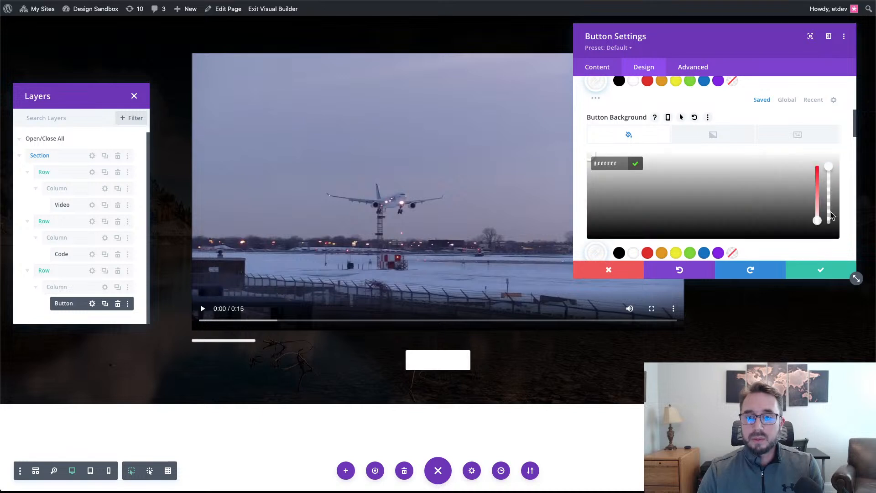
click(831, 223)
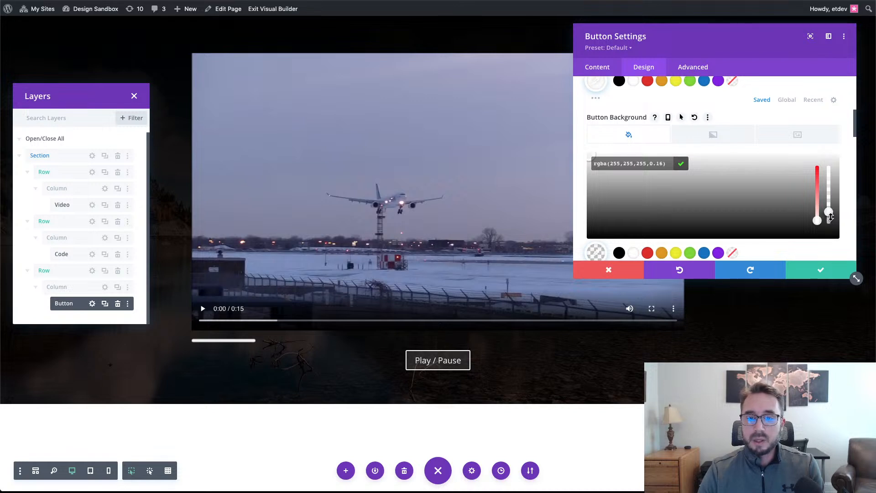
drag(831, 217, 830, 216)
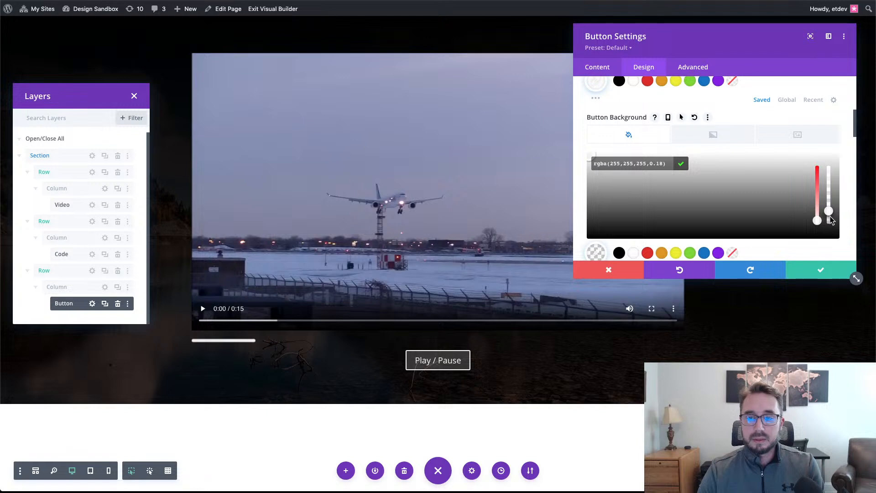
scroll(701, 258, down, 1)
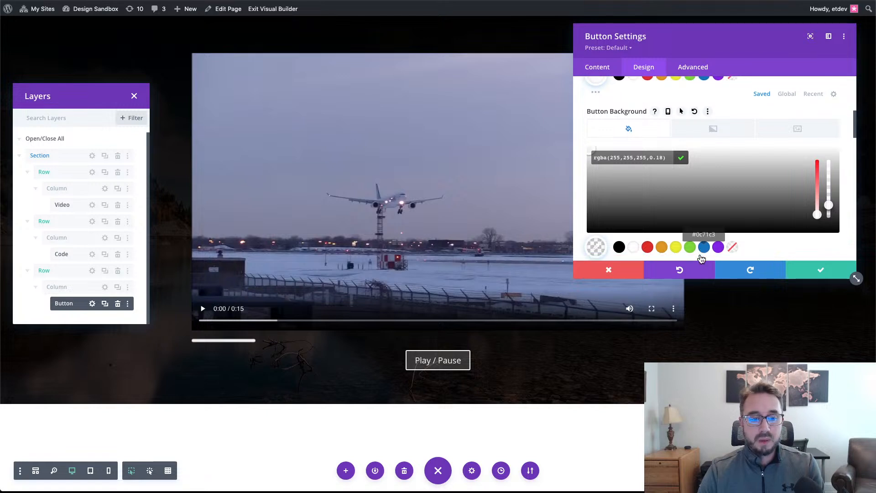
scroll(654, 264, up, 1)
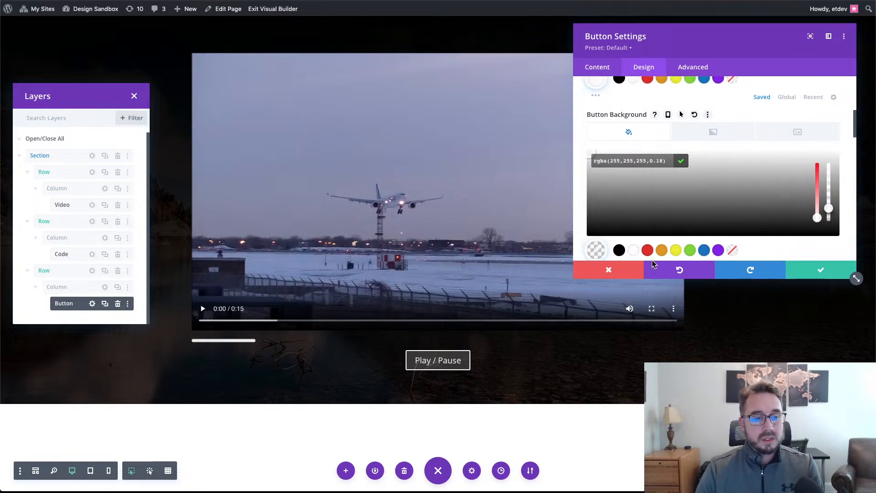
scroll(654, 264, down, 1)
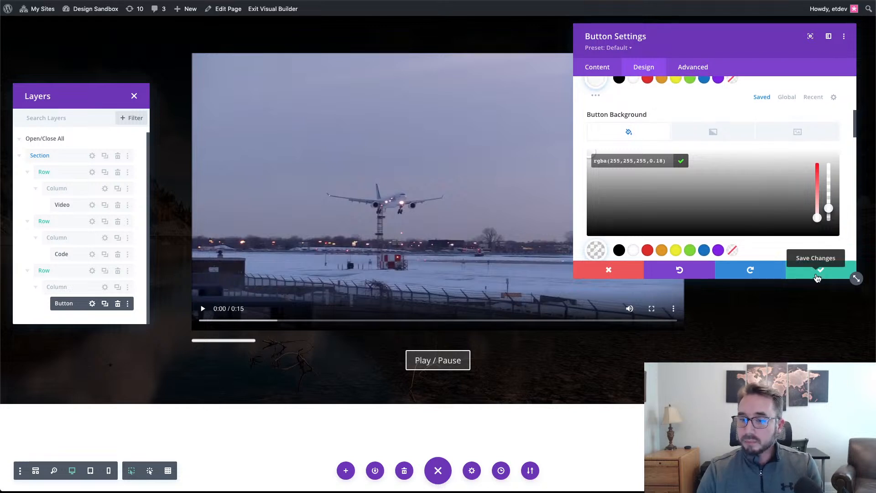
- Set the button's border width to 0px
scroll(759, 231, down, 1)
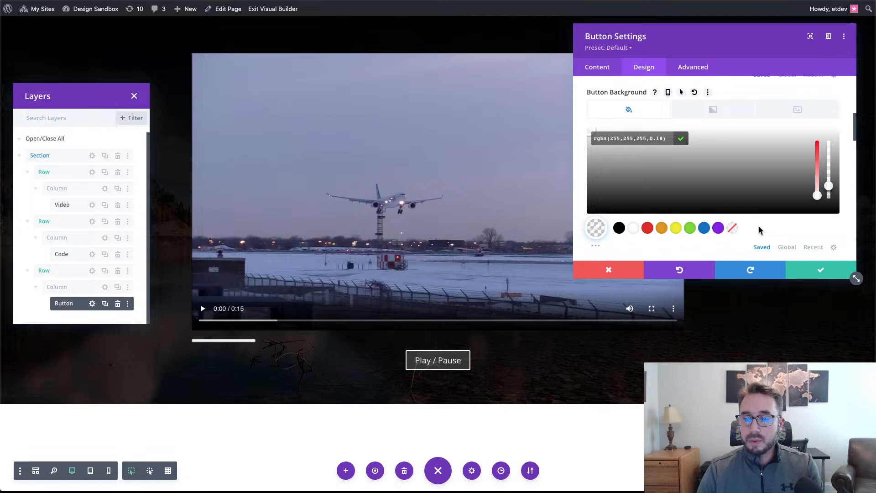
scroll(760, 230, down, 1)
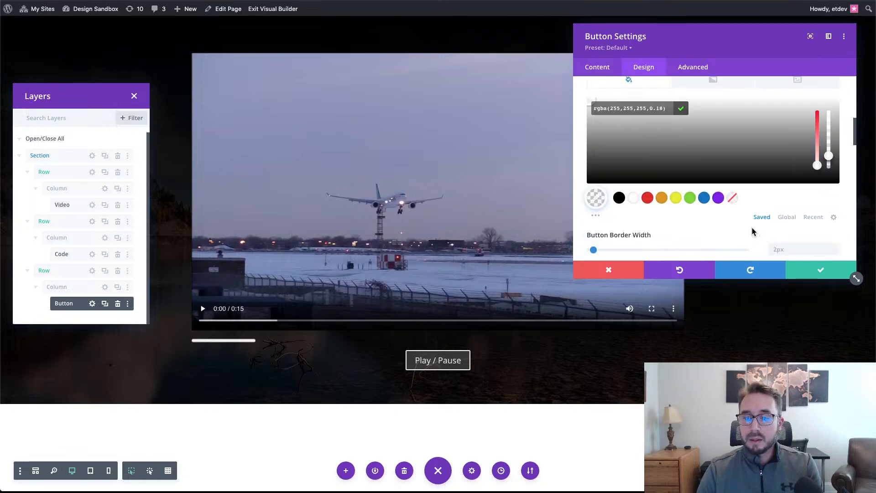
scroll(755, 232, down, 3)
scroll(753, 232, down, 2)
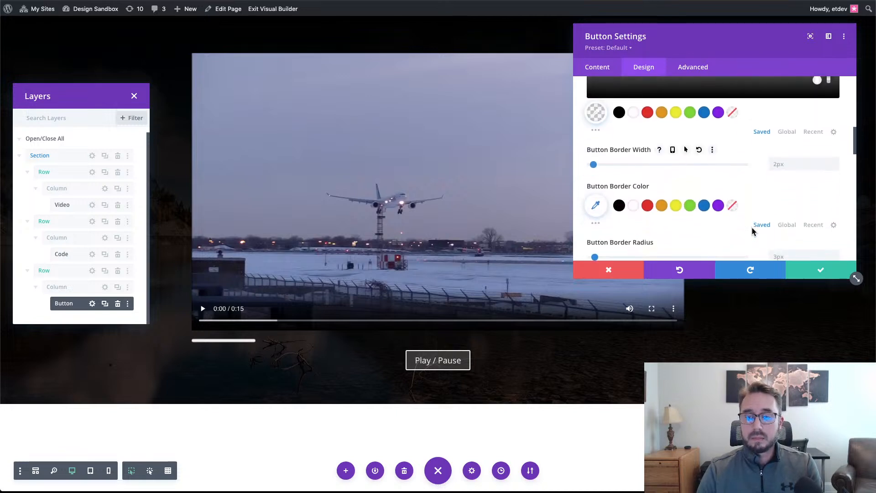
scroll(752, 232, down, 1)
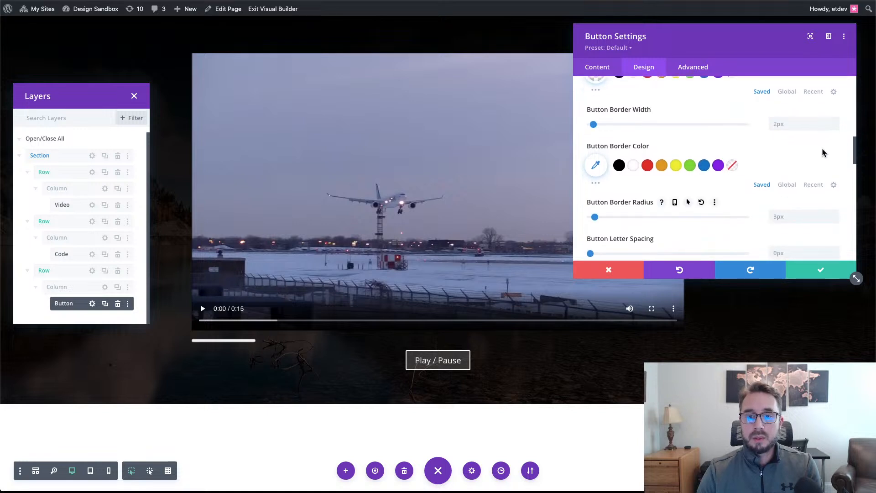
click(836, 128)
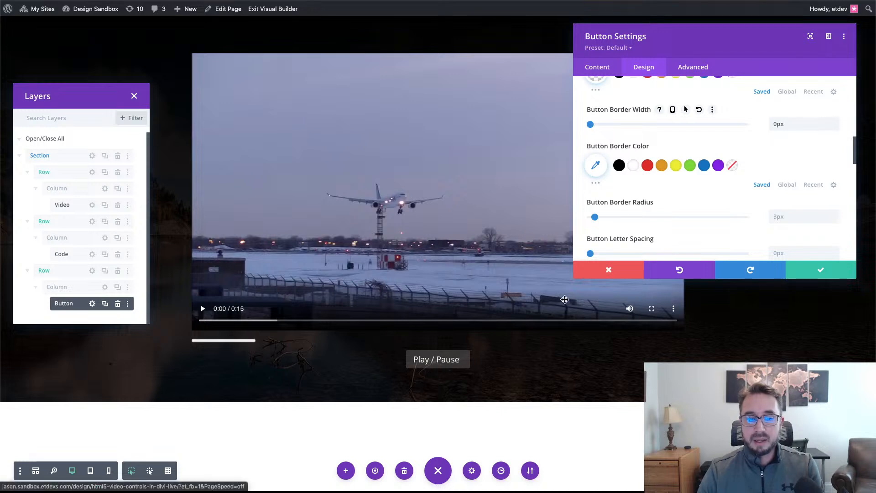
- Turn off the display of the button icon
scroll(696, 201, down, 3)
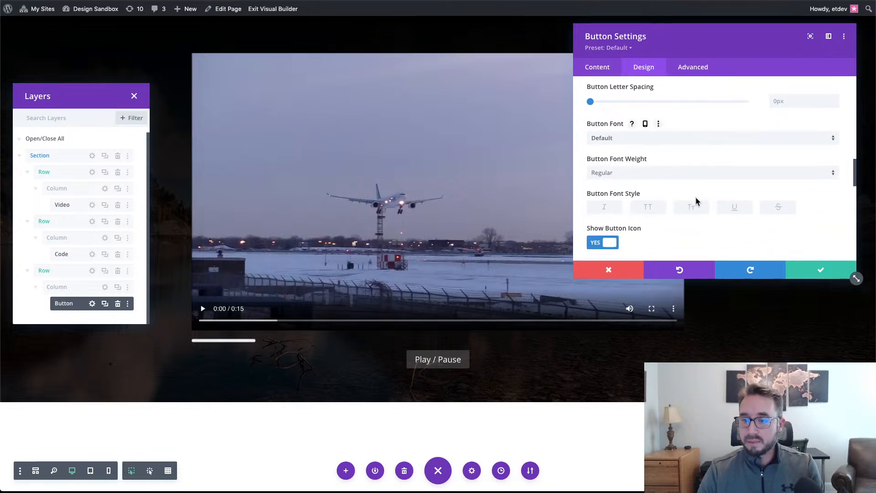
scroll(696, 201, down, 1)
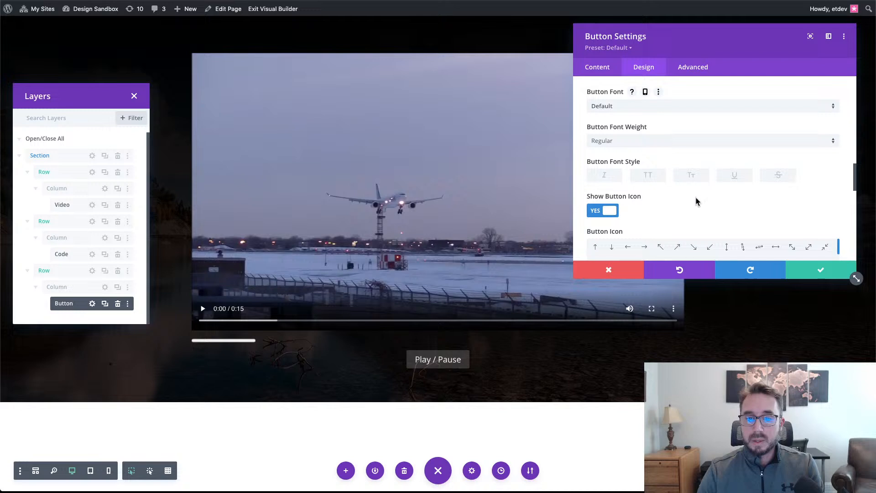
click(612, 211)
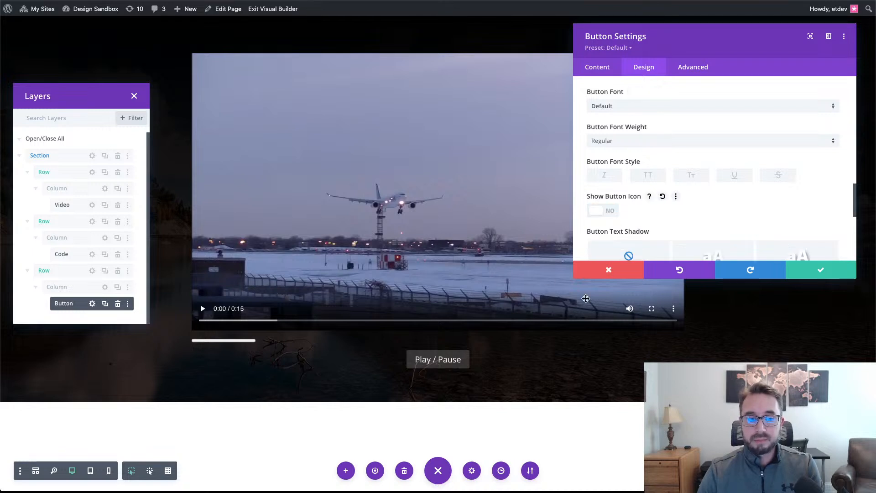
- Give the Play / Pause button a 10px top margin and linked 10px left and right margins
scroll(767, 220, down, 1)
scroll(767, 220, up, 1)
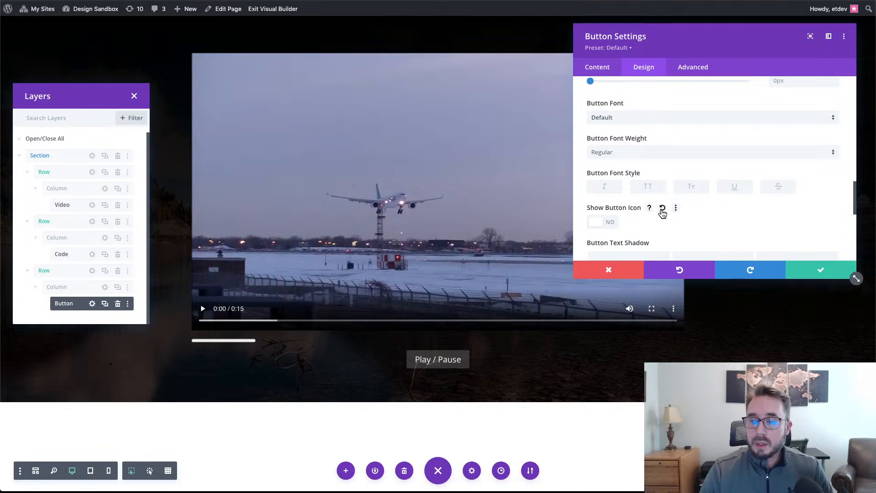
scroll(663, 214, down, 1)
scroll(662, 213, up, 2)
scroll(663, 213, down, 10)
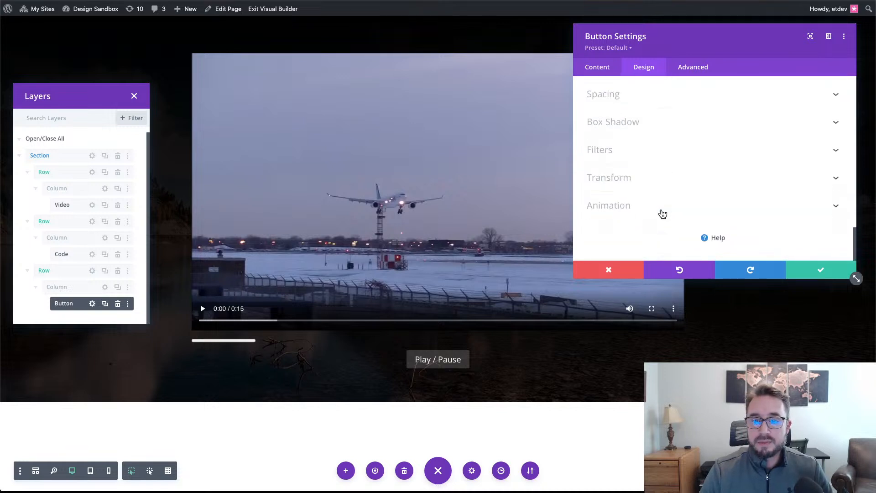
scroll(662, 212, up, 2)
scroll(660, 207, down, 1)
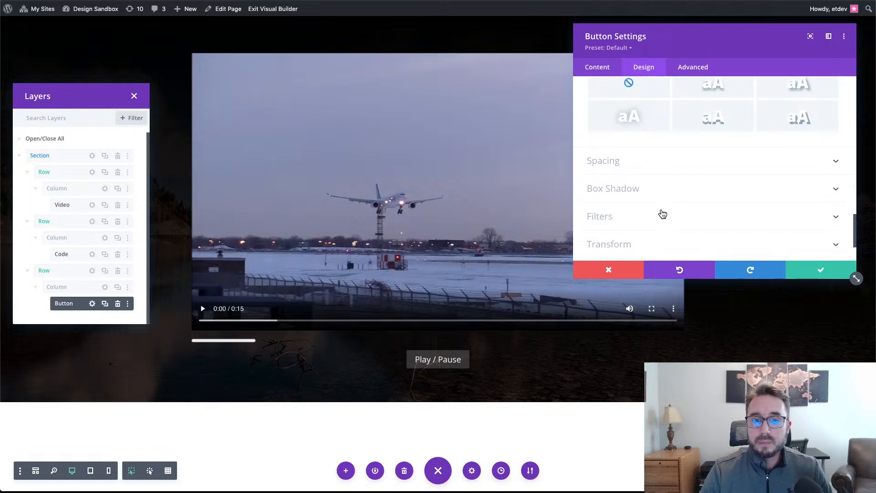
click(621, 152)
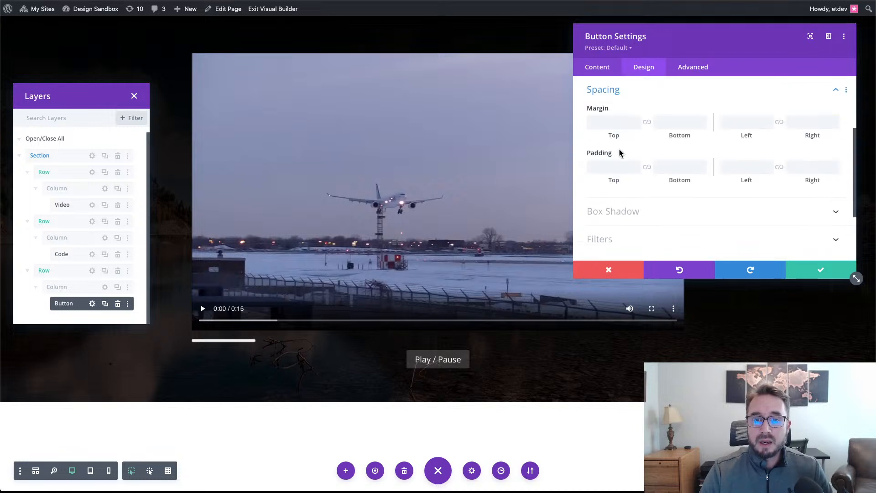
click(626, 121)
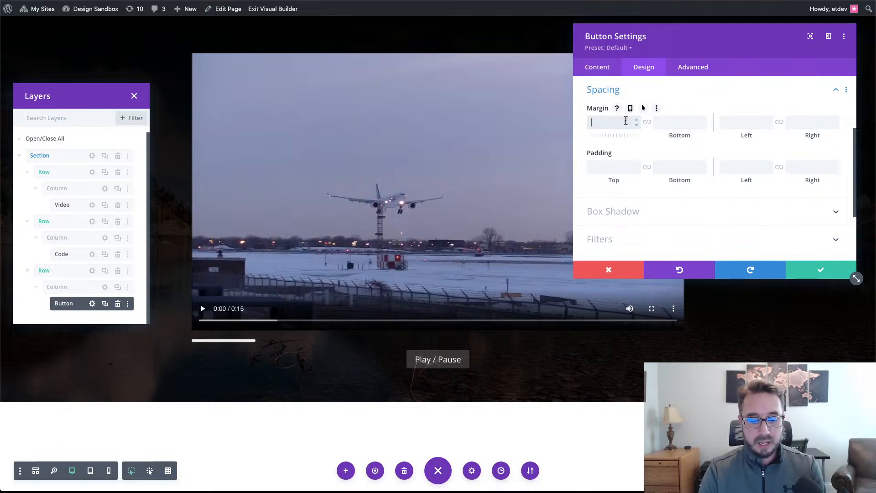
text(10px)
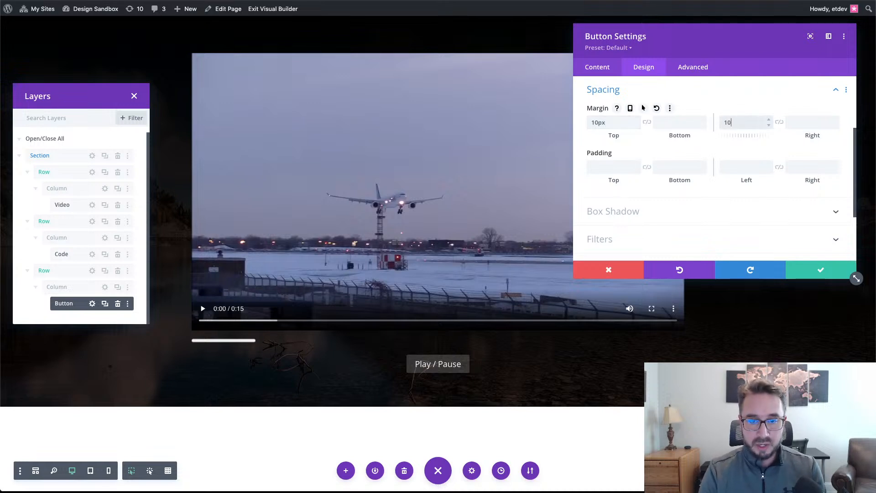
text(10px)
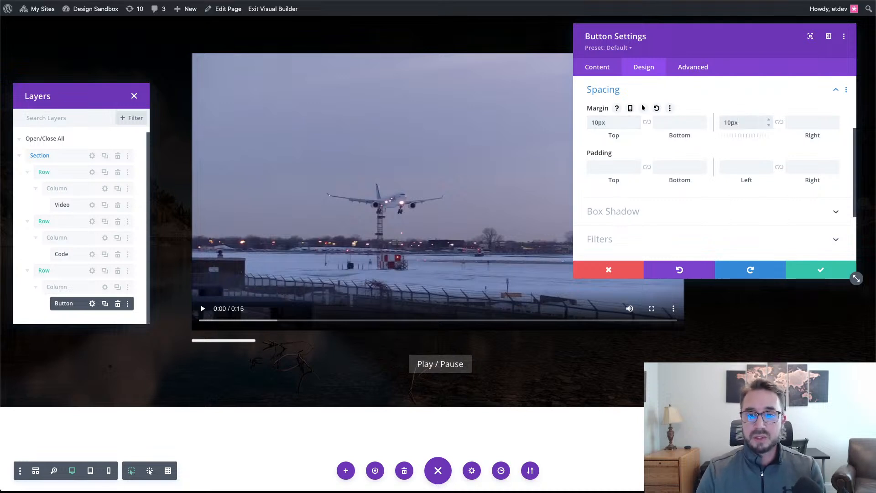
click(779, 122)
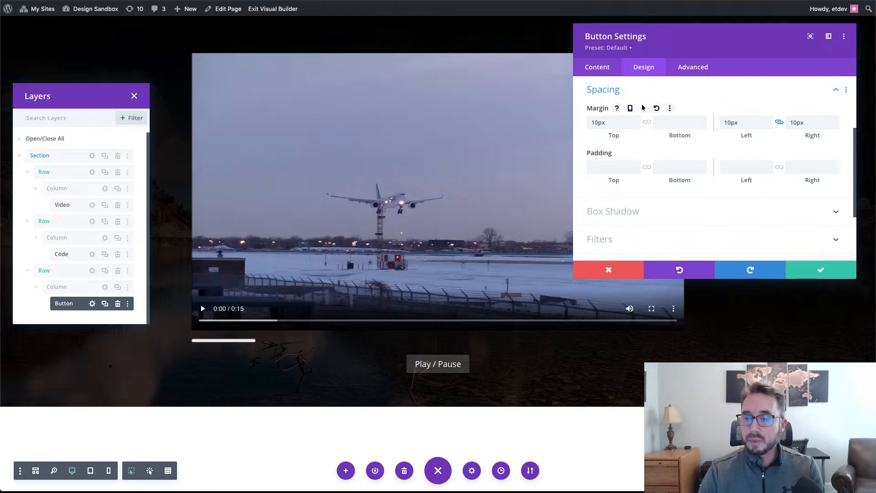
- Assign the CSS ID divi-play-pause to the Play / Pause button and save its settings
scroll(718, 201, up, 3)
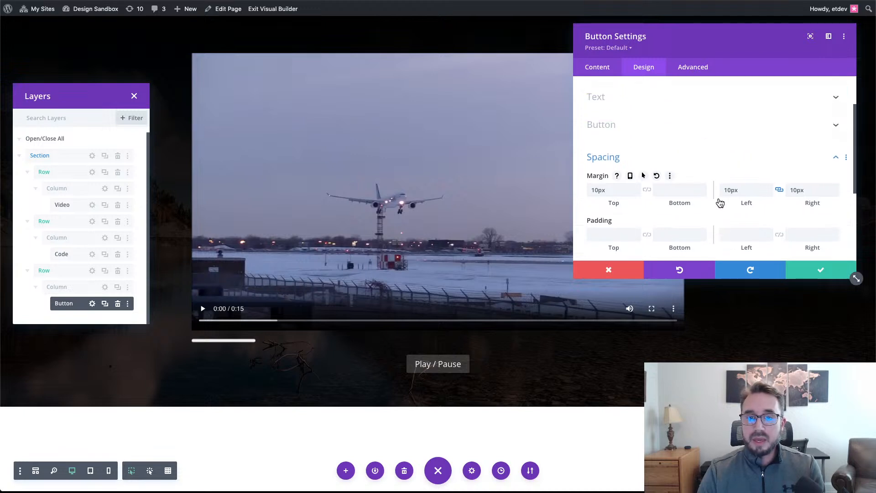
click(700, 76)
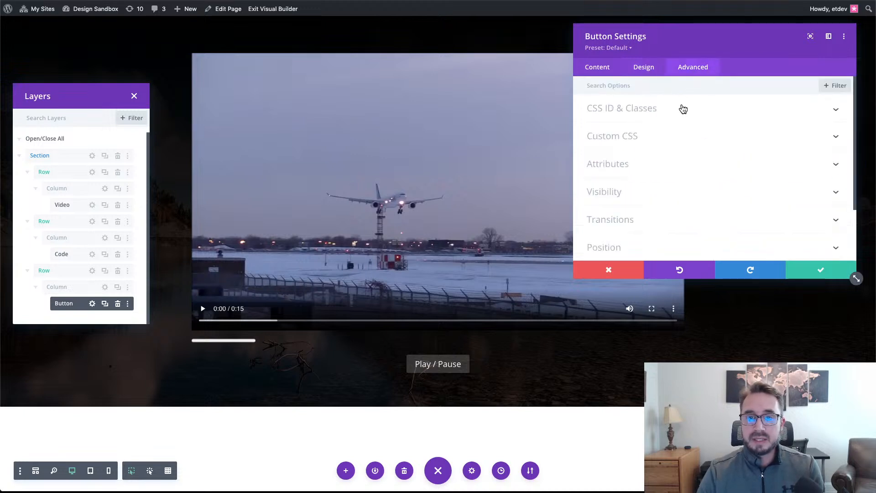
click(683, 109)
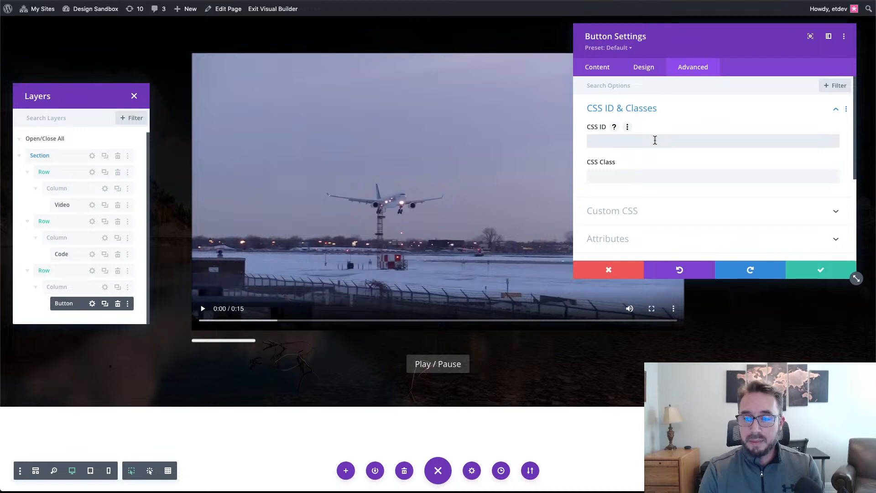
text(d)
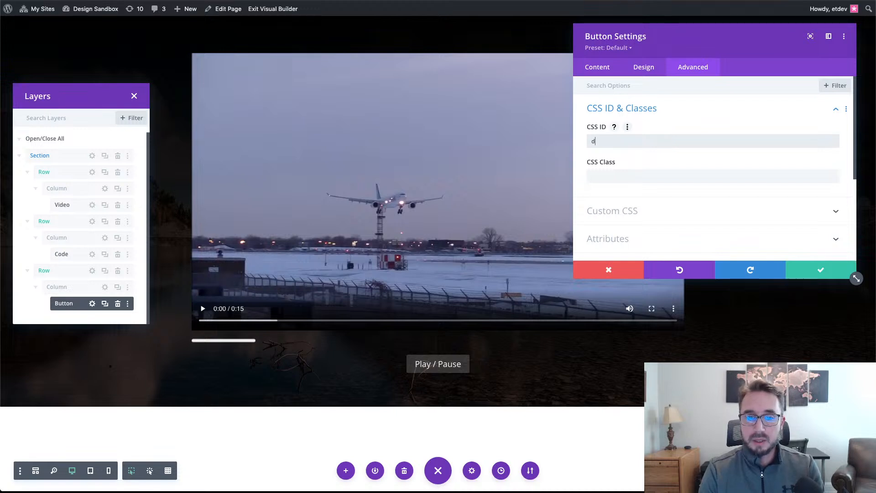
text(ivi-play-pause)
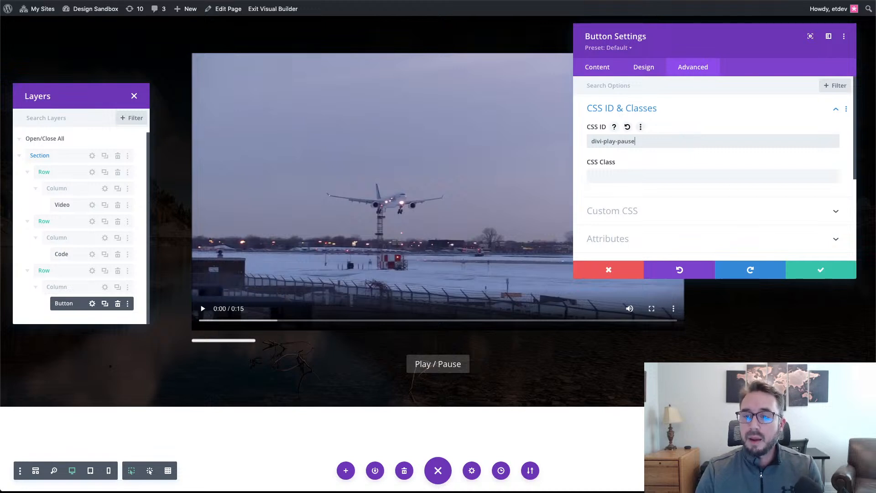
click(824, 272)
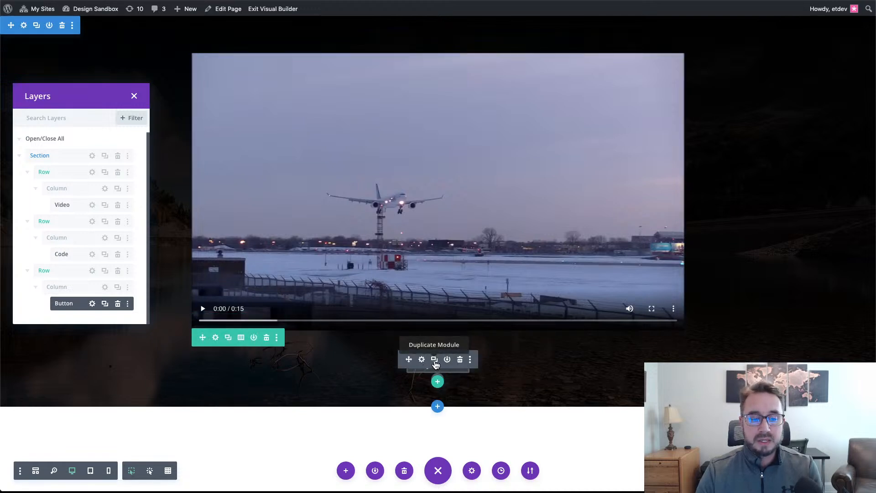
- Duplicate the Play / Pause button and change the copy's text to Stop
click(436, 364)
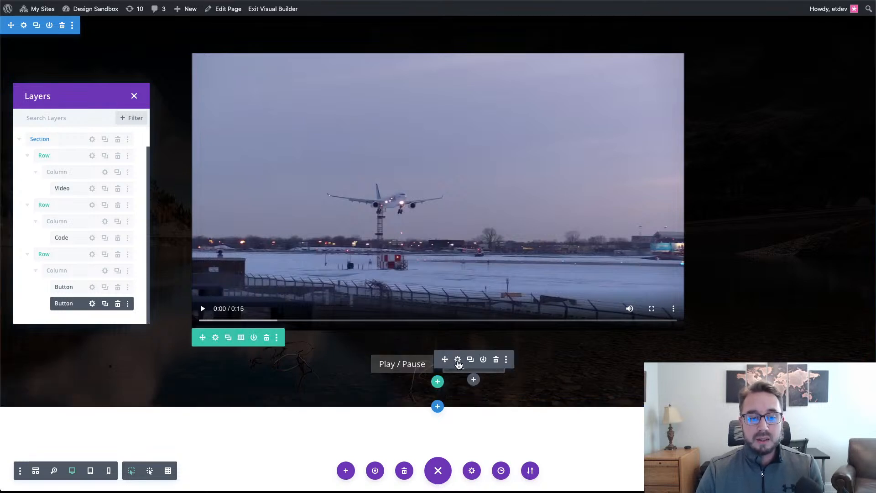
click(458, 360)
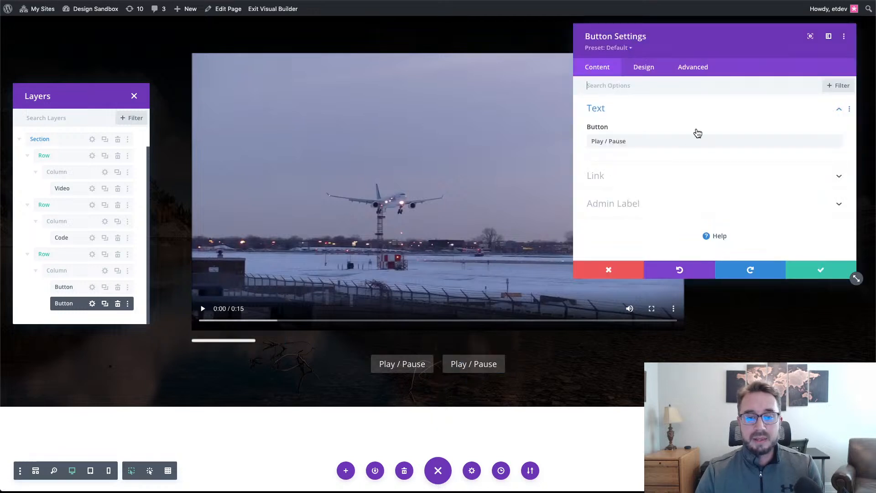
drag(647, 141, 582, 142)
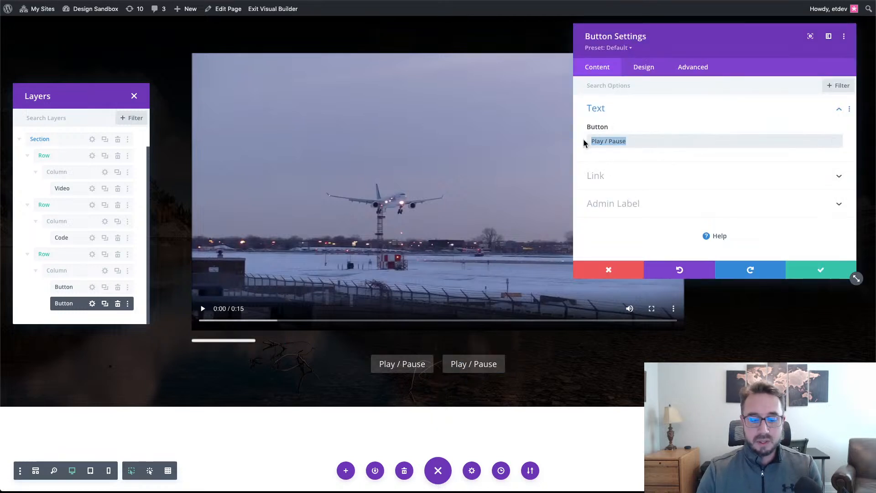
text(Stop)
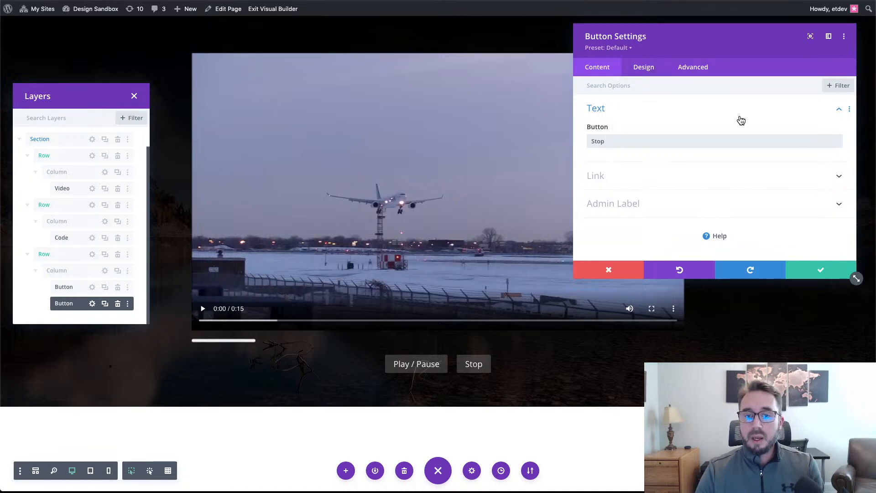
- Change the Stop button's CSS ID to divi-stop and save its settings
click(698, 69)
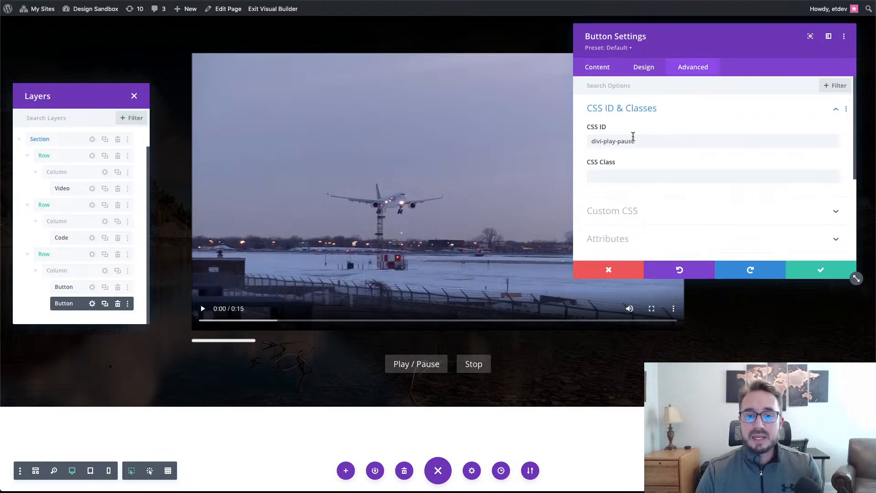
drag(635, 142, 605, 142)
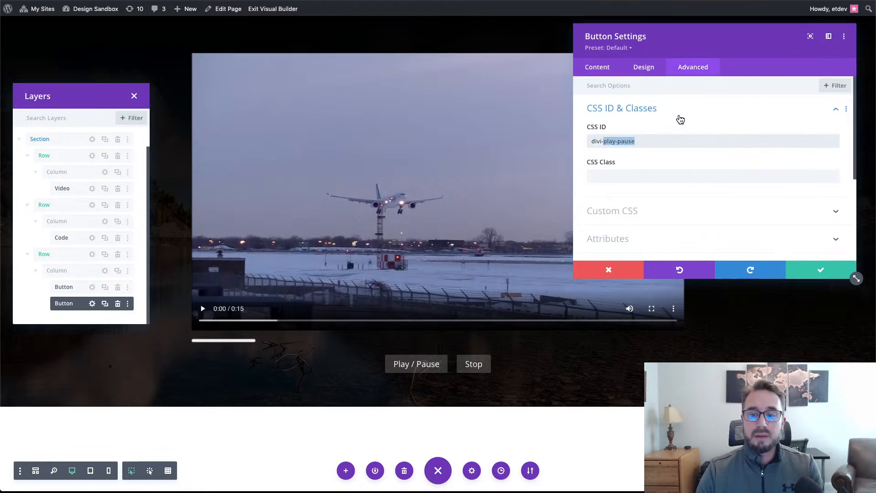
text(stop)
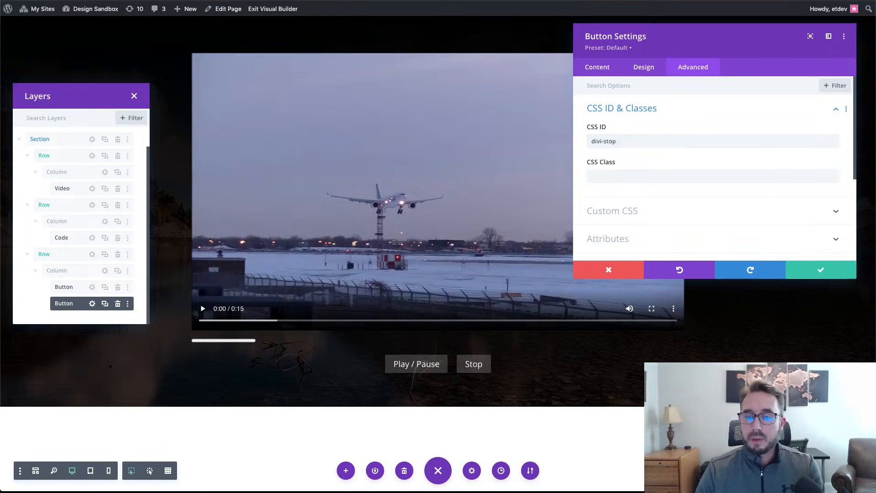
click(822, 273)
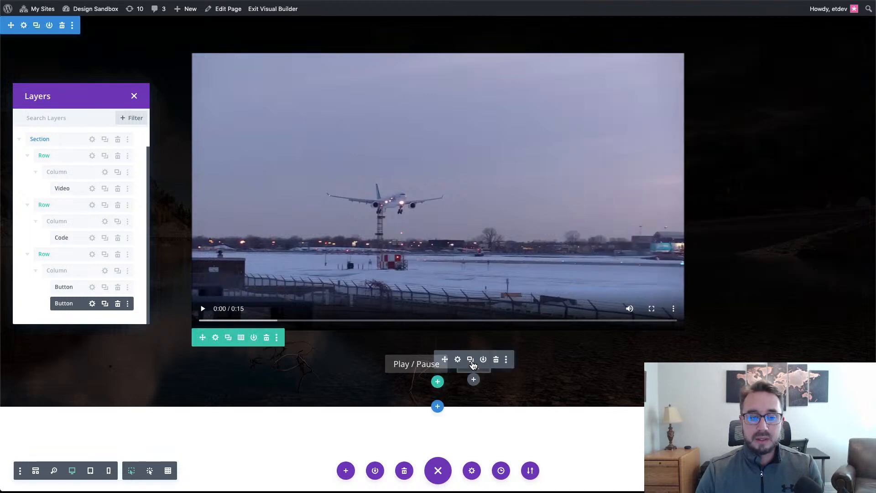
- Duplicate the Stop button and change the copy's text to Mute
click(471, 361)
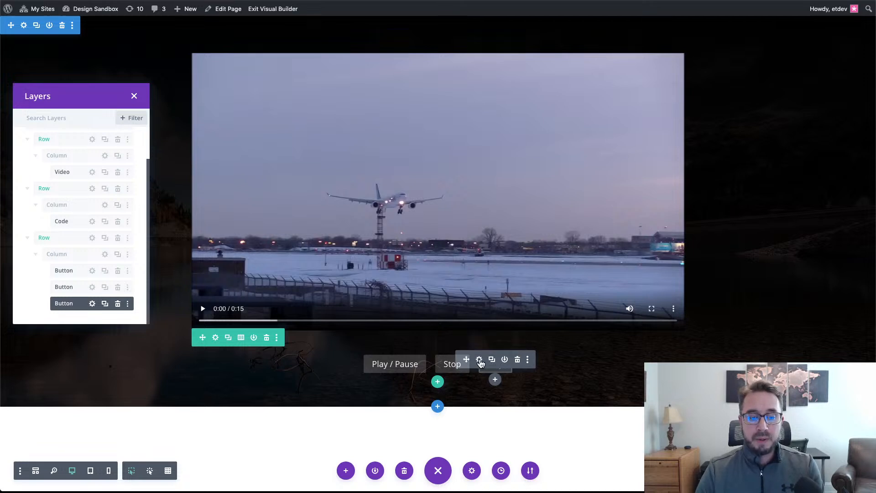
click(480, 359)
drag(606, 142, 587, 144)
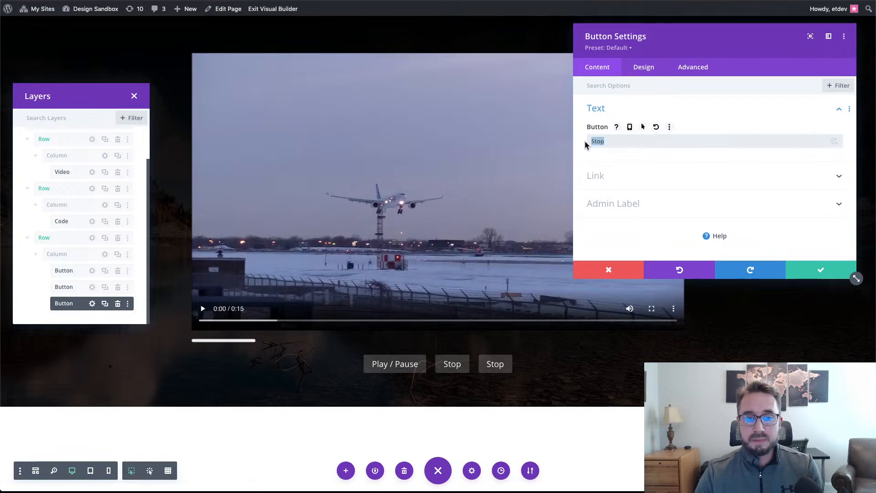
text(Mute)
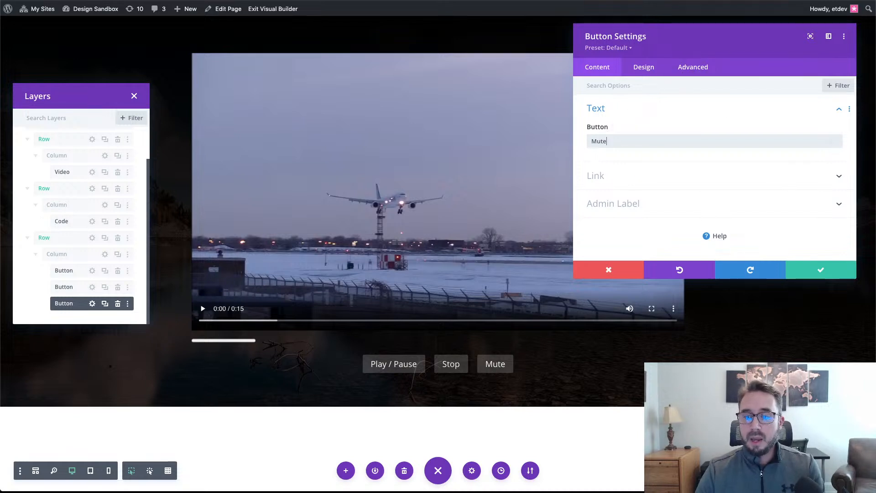
- Change the Mute button's CSS ID to divi-mute and save its settings
click(694, 69)
click(662, 117)
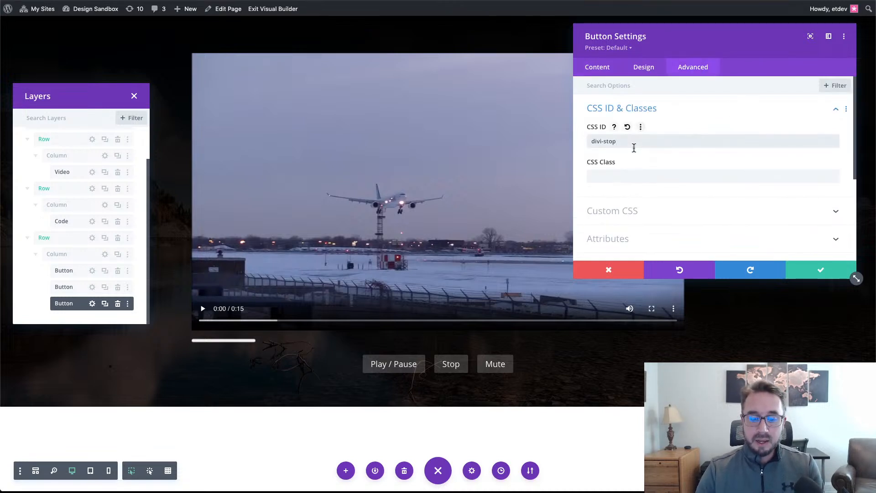
click(634, 148)
key(BackSpace)
key(BackSpace)
key(BackSpace)
key(BackSpace)
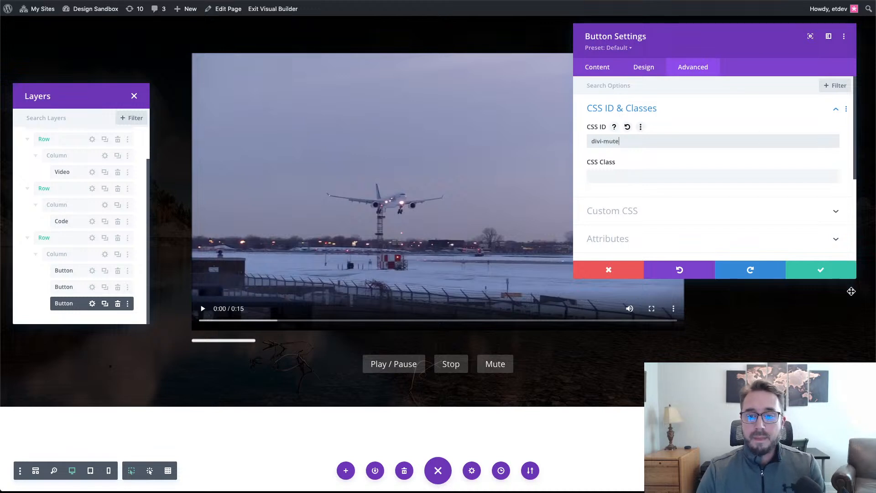
click(808, 270)
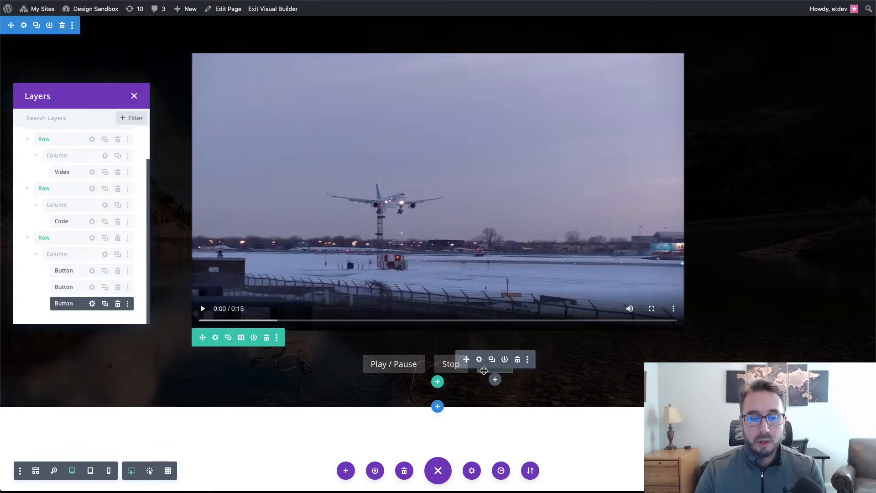
- Duplicate the Mute button and change the copy's text to Vol
click(491, 359)
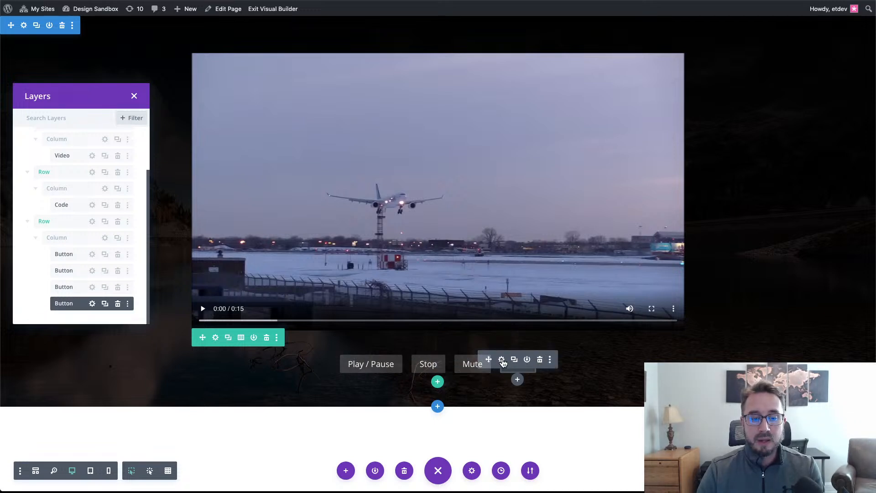
click(502, 360)
click(628, 141)
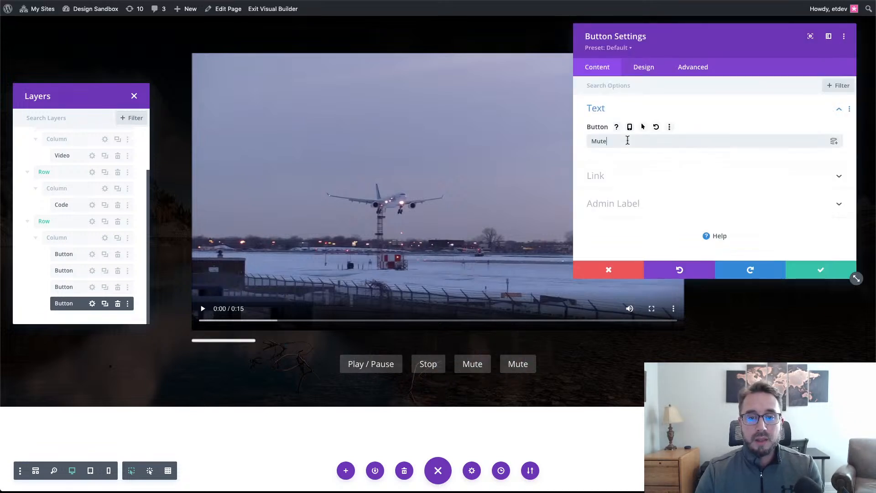
drag(628, 141, 584, 142)
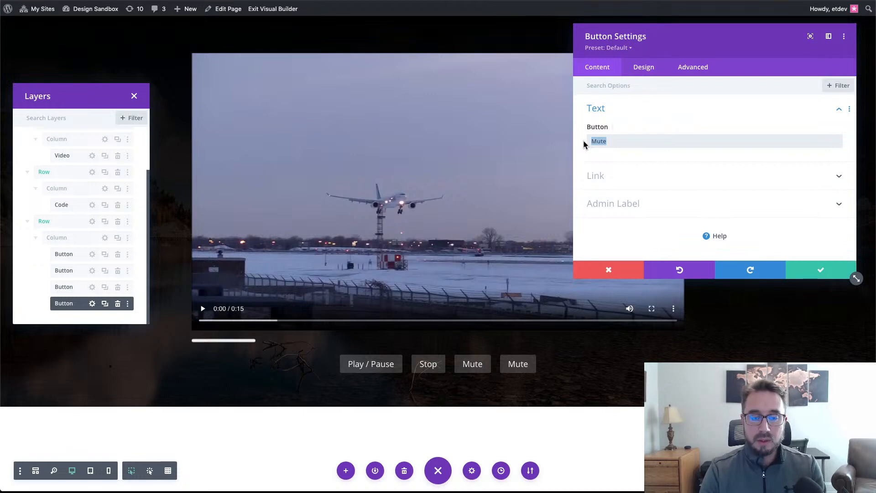
text(Vol)
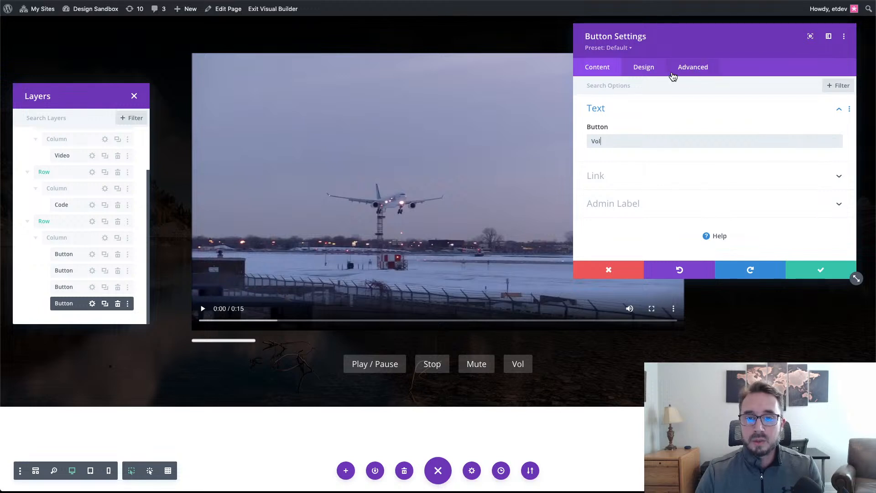
- Enable the button icon in the Vol button's design settings
click(644, 67)
click(666, 169)
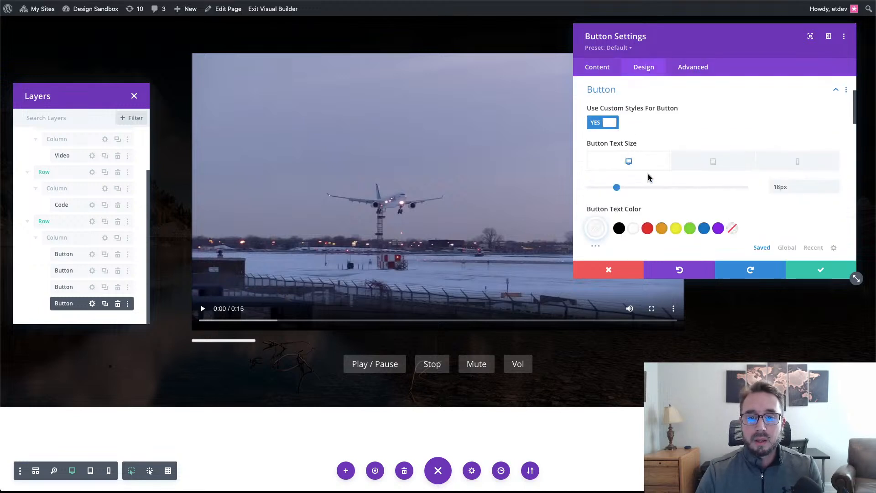
scroll(653, 180, down, 5)
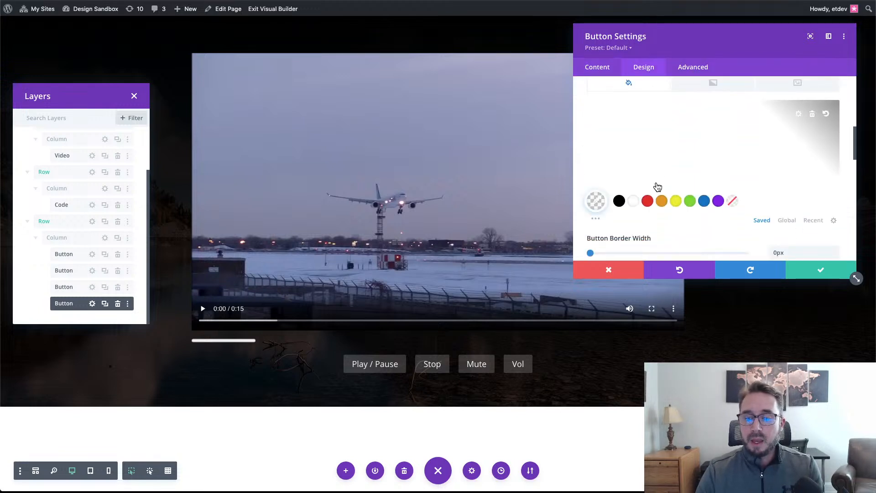
scroll(657, 186, down, 6)
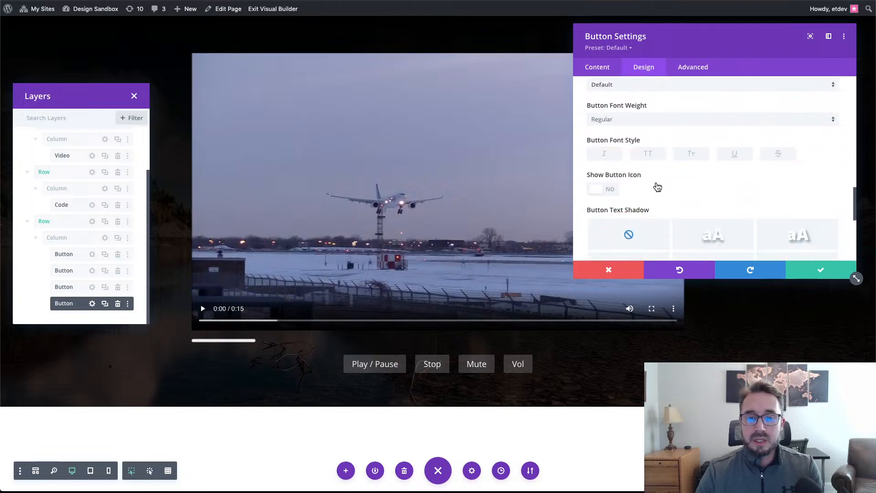
scroll(658, 187, down, 3)
scroll(657, 185, up, 3)
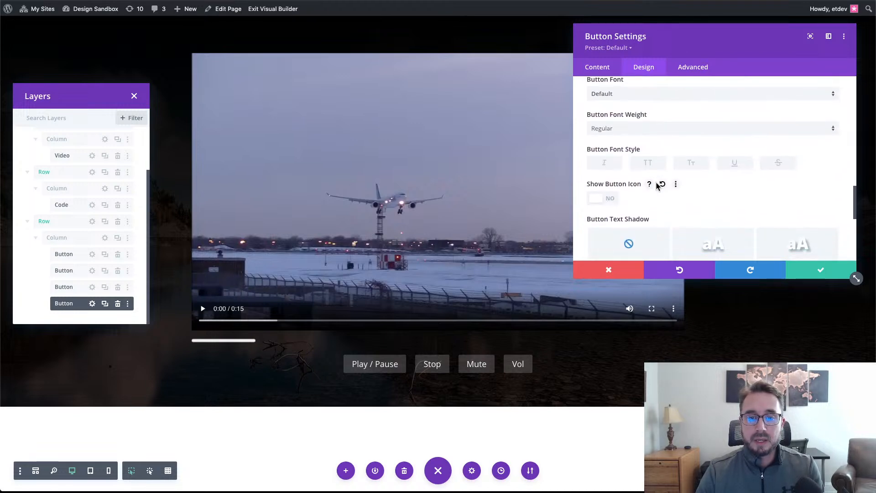
click(613, 200)
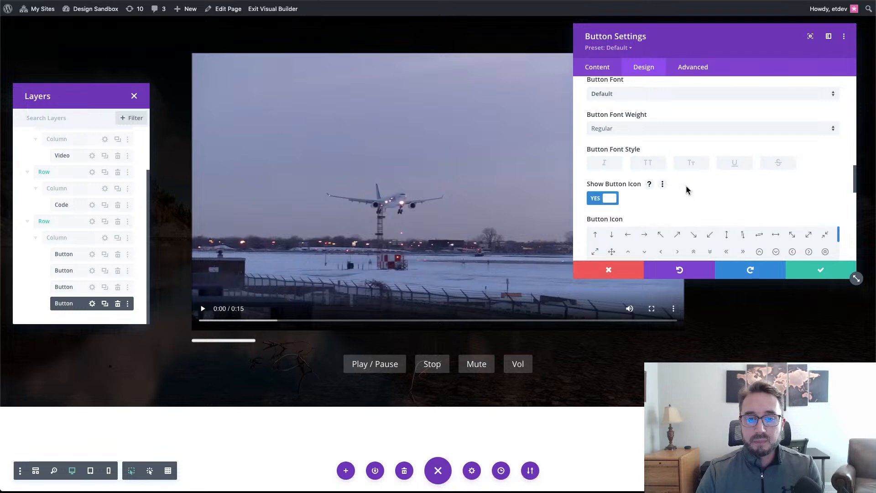
- Choose the solid upward triangle as the Vol button's icon and turn off showing it only on hover
scroll(686, 185, down, 2)
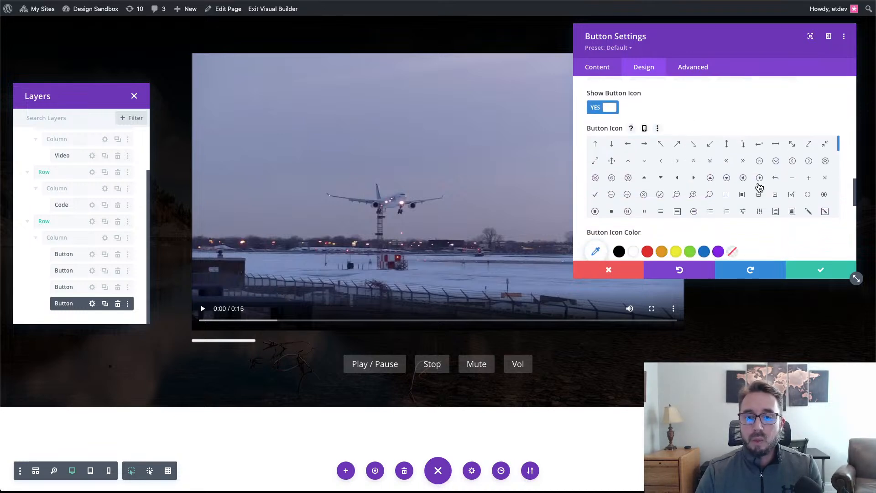
click(644, 179)
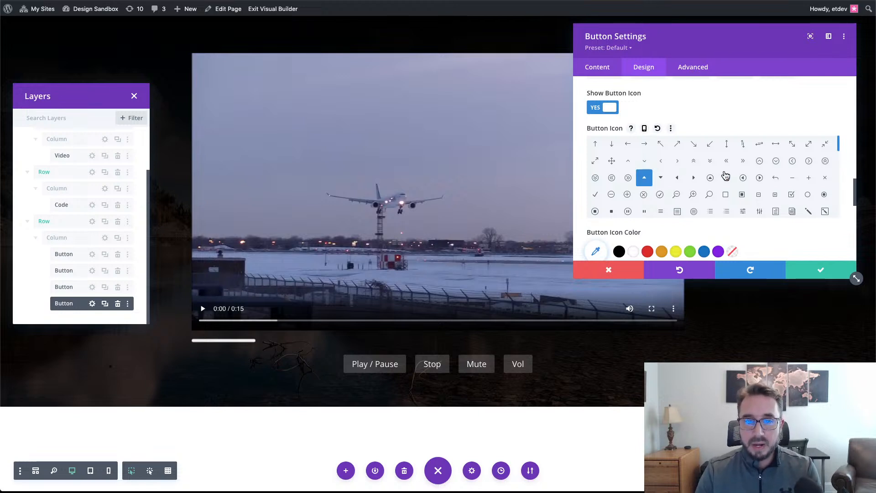
scroll(784, 231, down, 3)
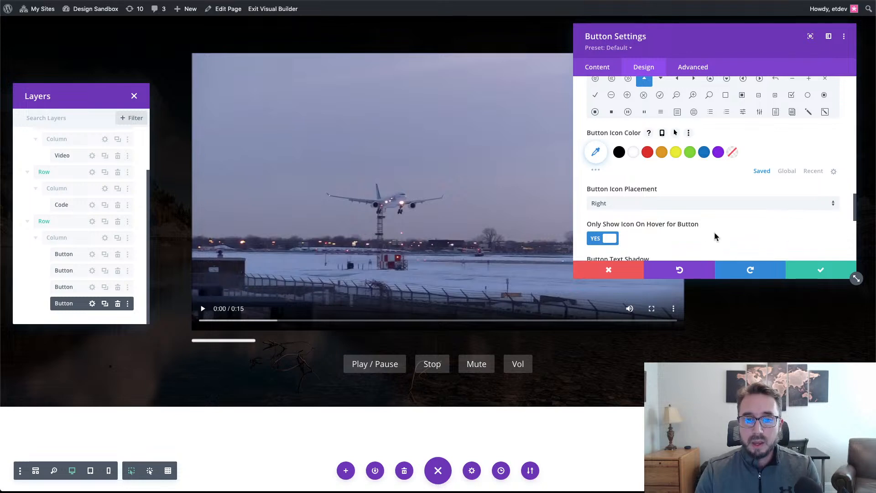
click(611, 238)
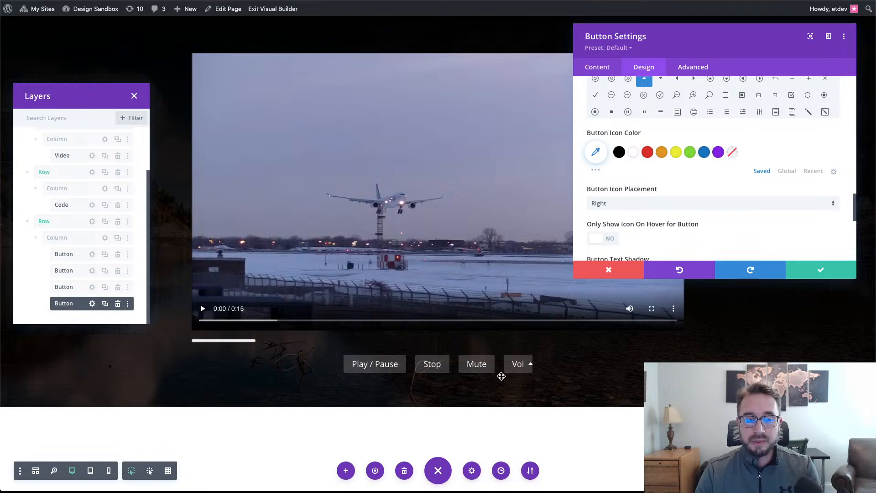
- Set the Vol button's text color to the saved blue swatch
scroll(688, 204, down, 1)
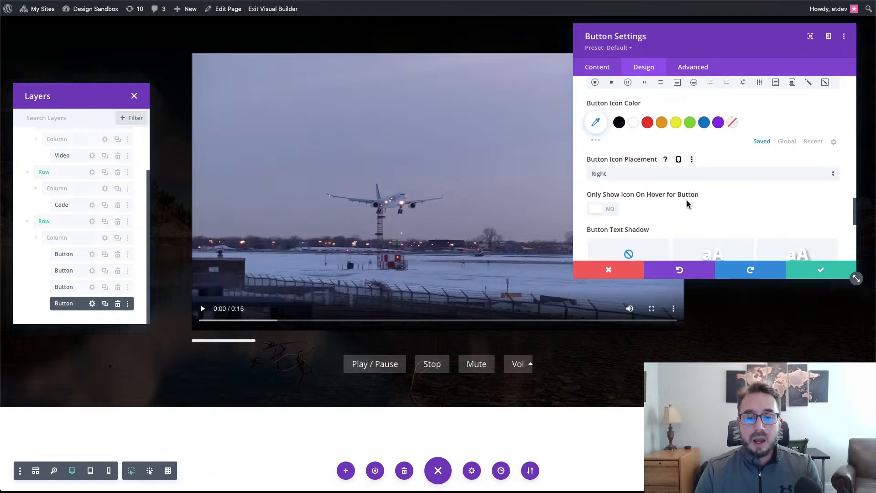
scroll(690, 209, down, 3)
scroll(694, 209, down, 2)
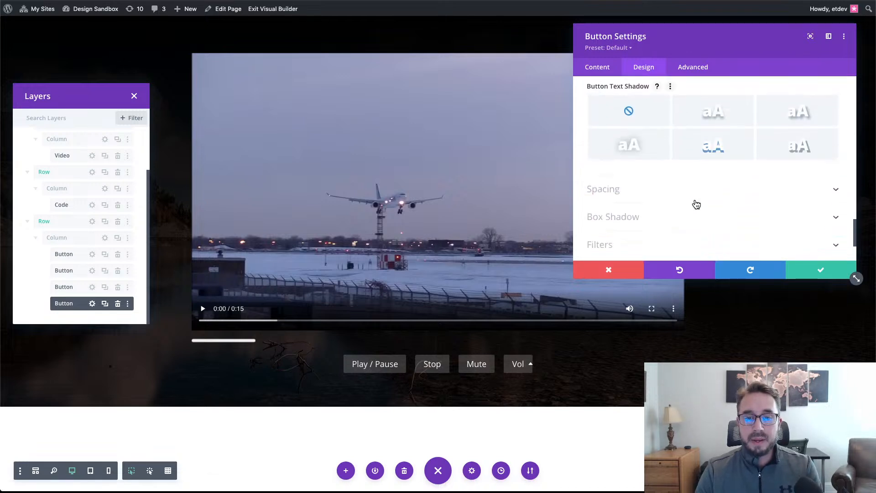
click(698, 195)
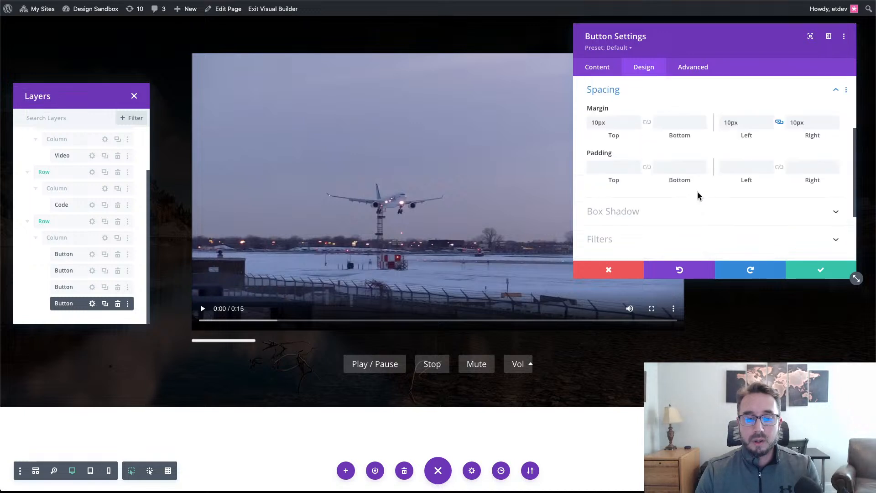
scroll(699, 191, up, 3)
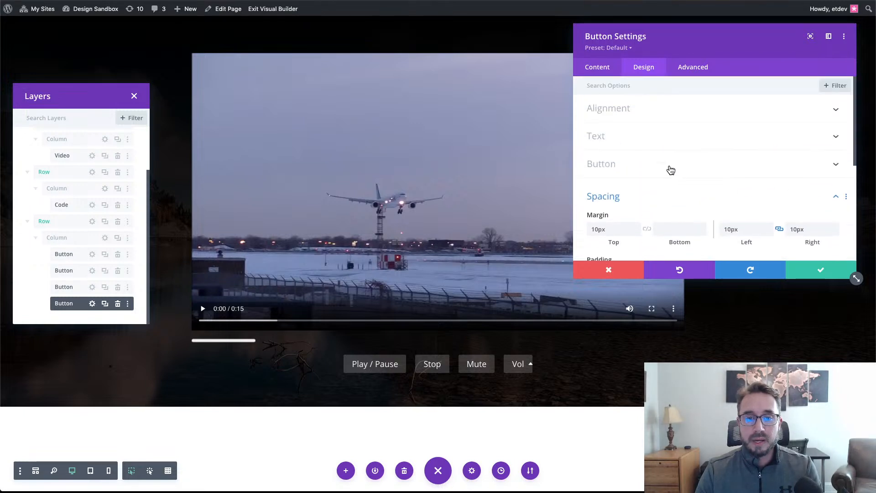
click(671, 170)
scroll(693, 209, down, 2)
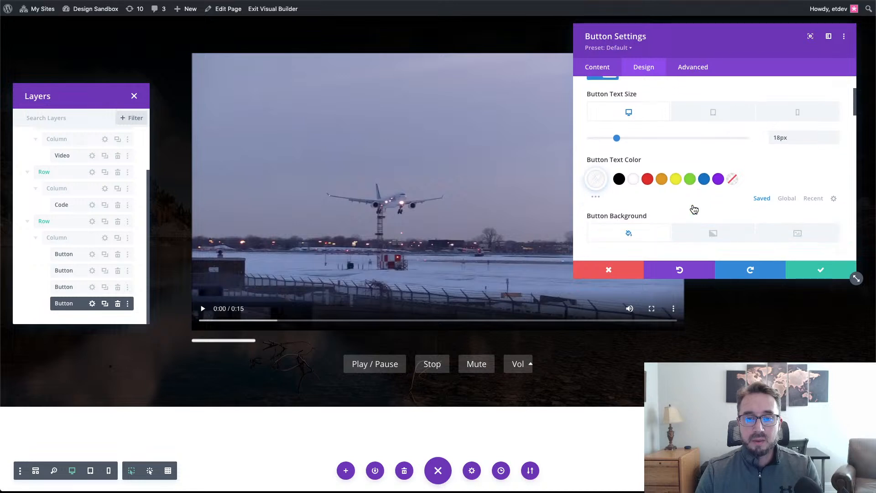
click(704, 184)
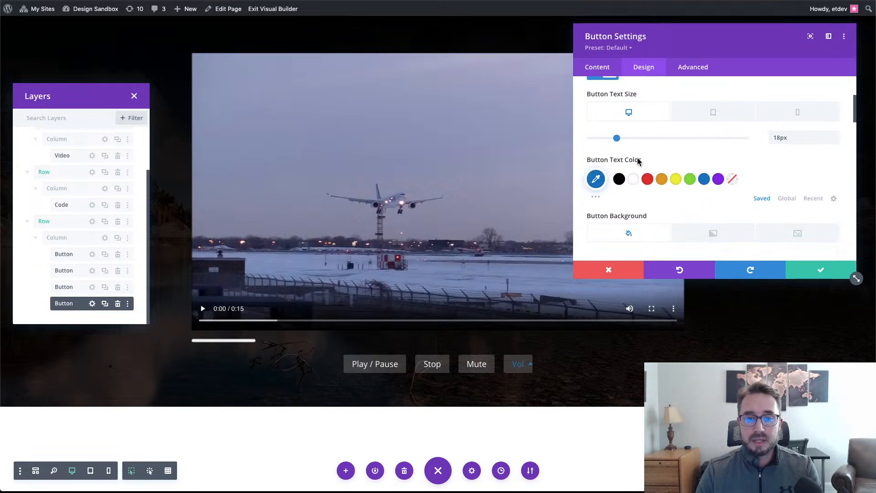
mouse_move(635, 164)
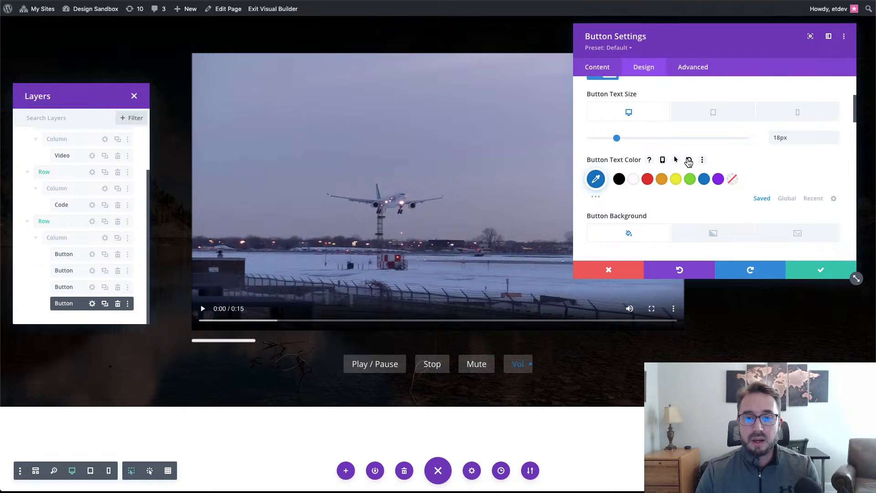
scroll(679, 182, down, 4)
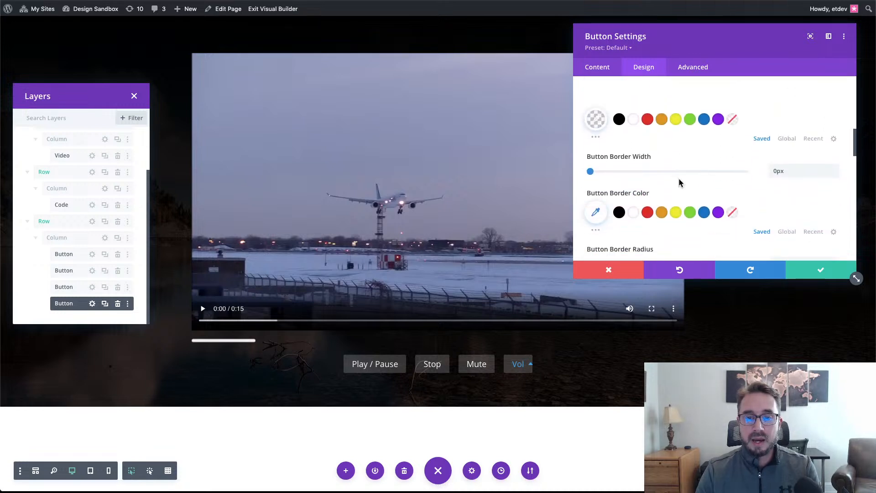
scroll(679, 182, down, 2)
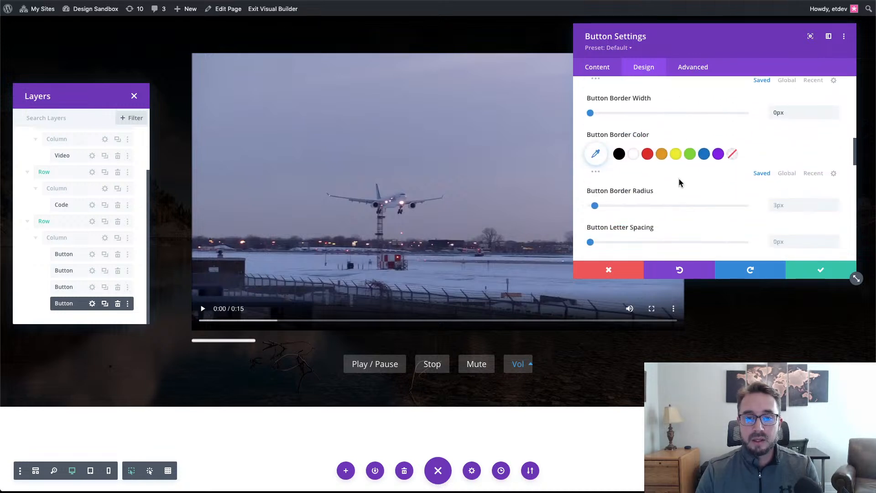
click(705, 155)
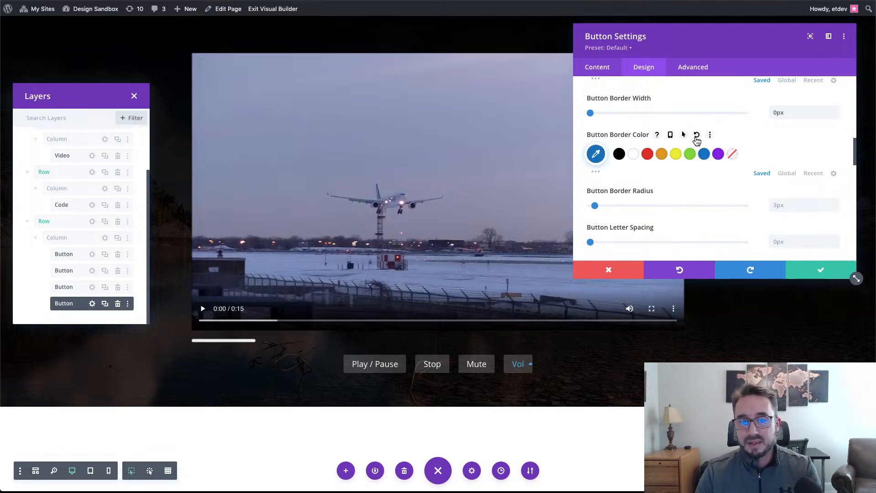
click(697, 135)
scroll(682, 180, down, 4)
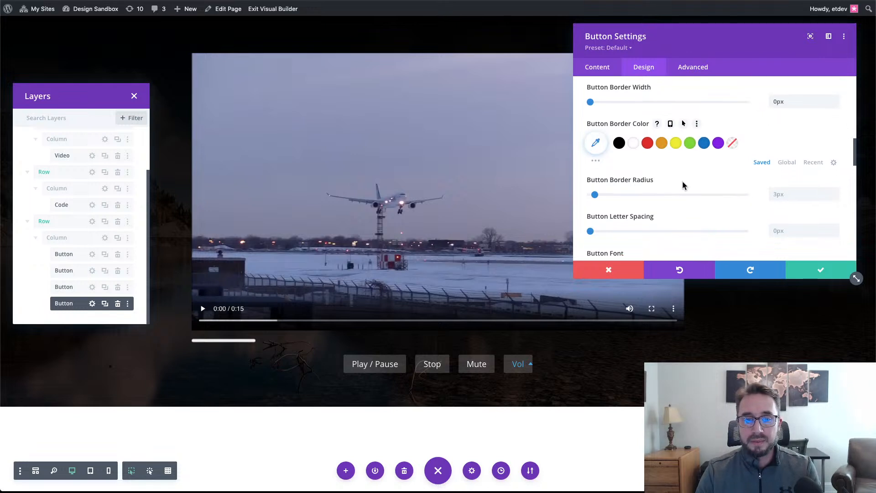
- Set the Vol button's icon color to the blue swatch #0c71c3
scroll(682, 179, down, 2)
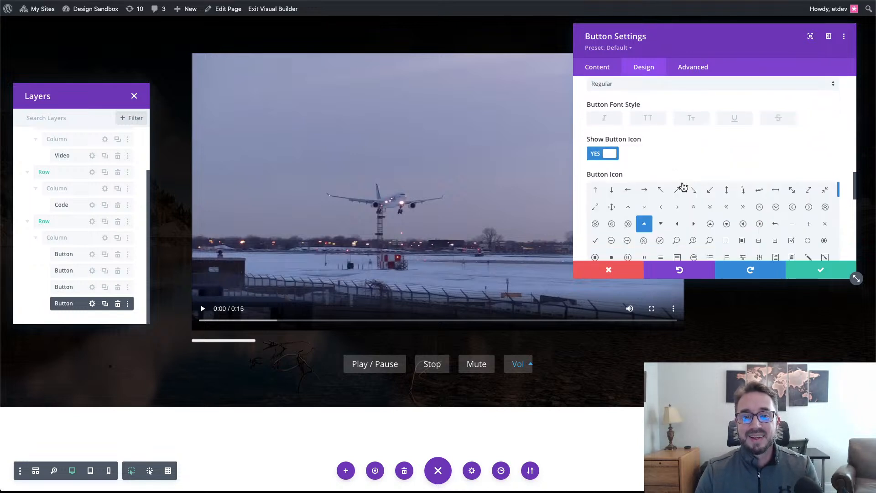
scroll(816, 140, down, 5)
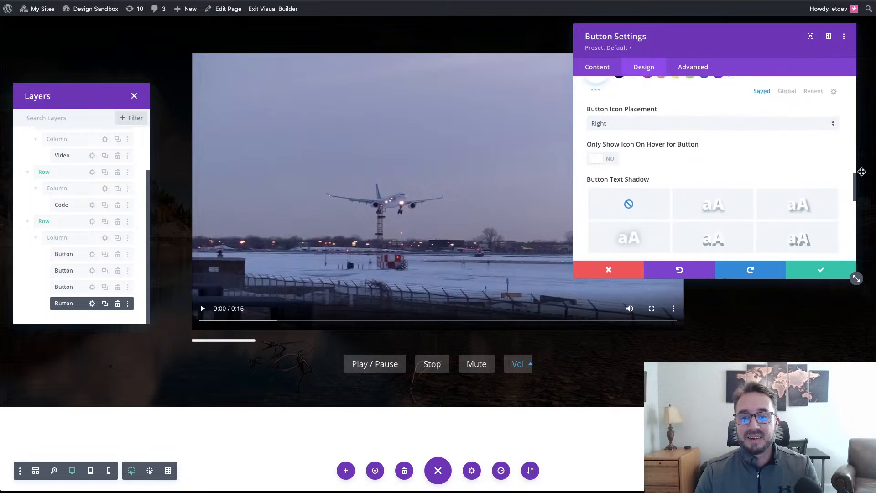
scroll(763, 182, up, 2)
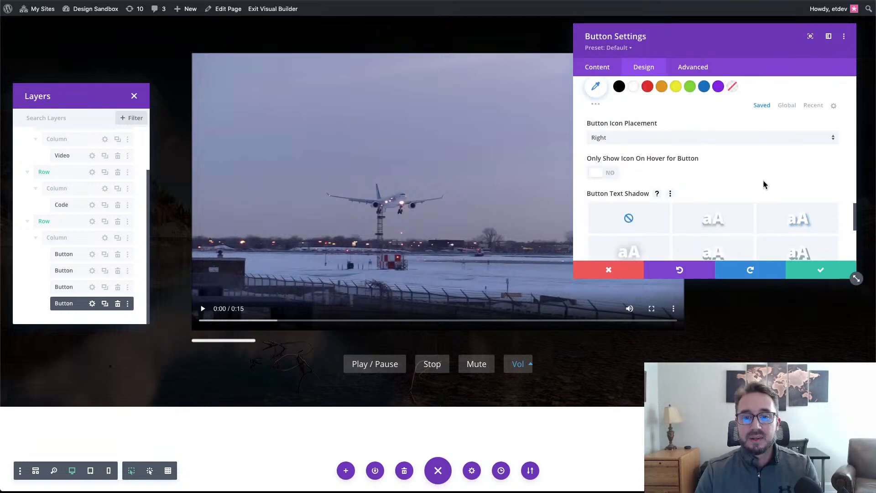
scroll(721, 174, down, 2)
scroll(722, 177, down, 2)
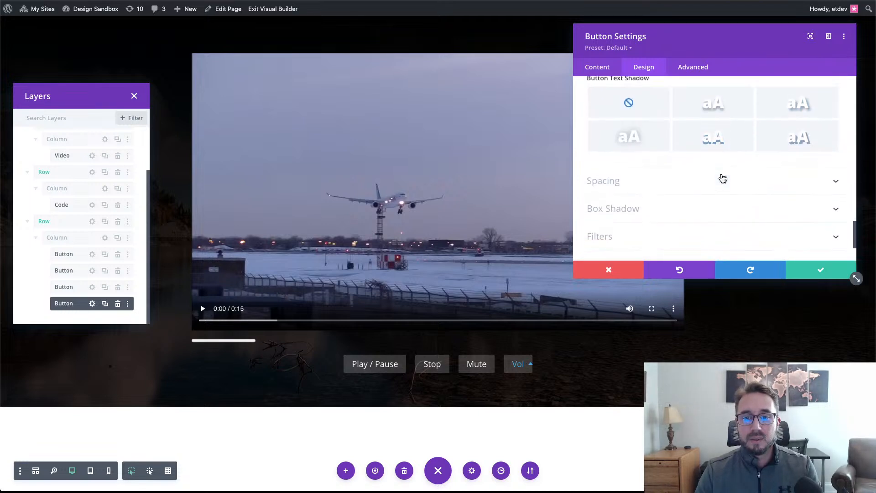
scroll(721, 177, up, 4)
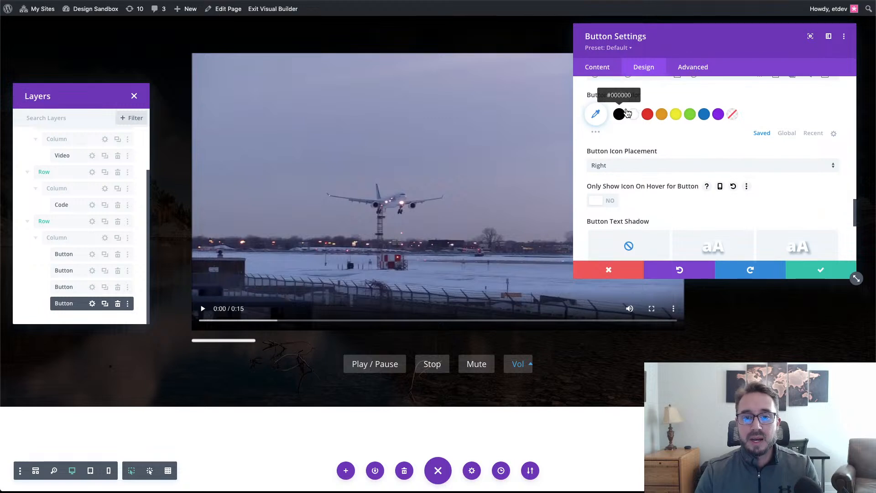
click(703, 115)
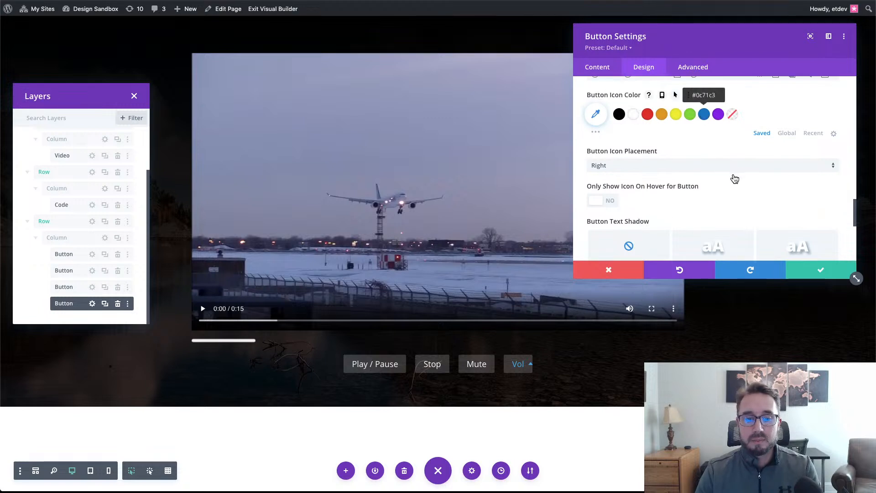
- Set the Vol button's text color to white
scroll(734, 177, up, 3)
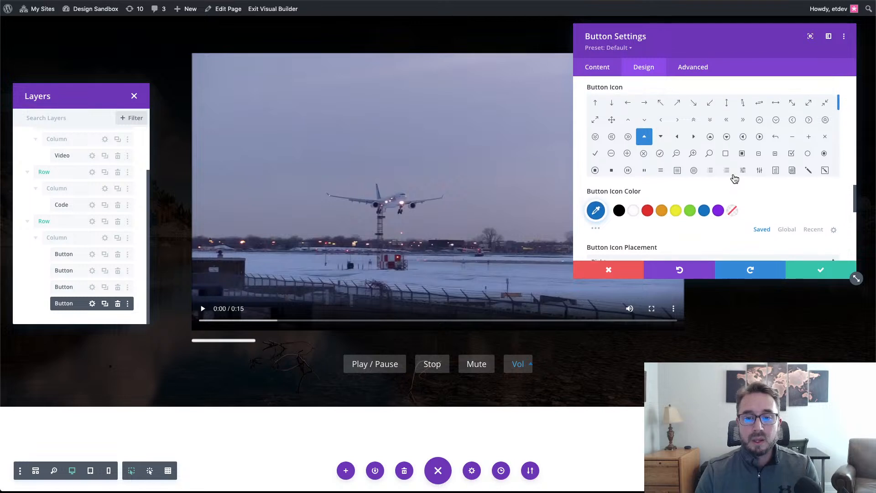
scroll(734, 87, up, 8)
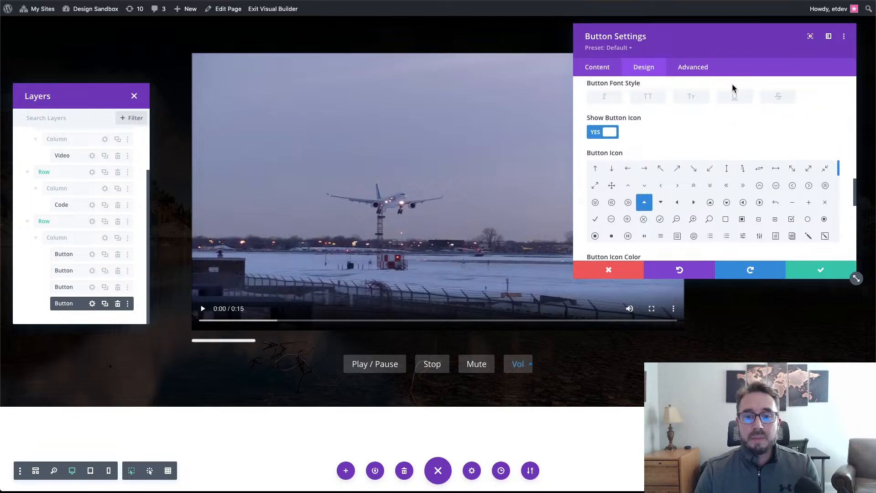
scroll(736, 119, up, 5)
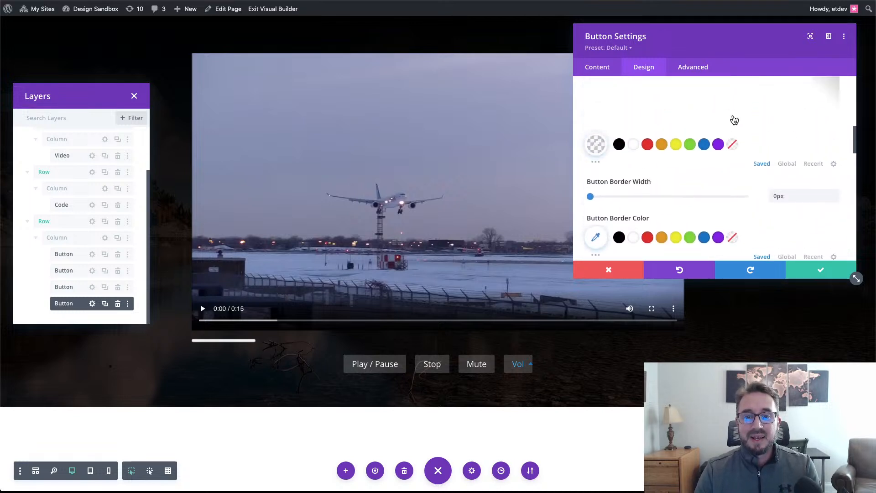
scroll(768, 159, up, 5)
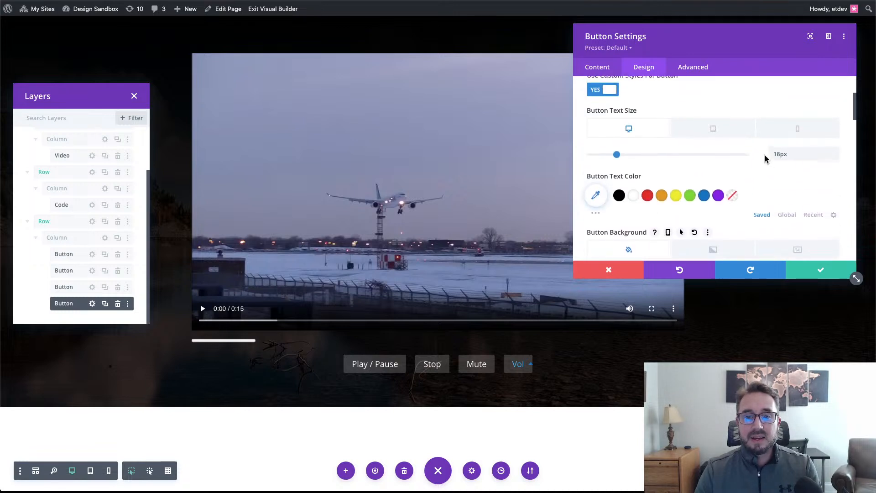
click(635, 197)
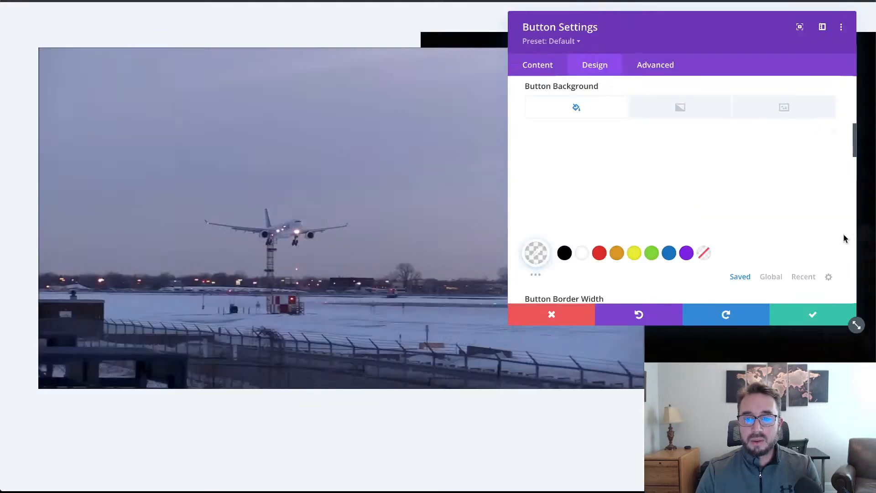
- Set the Vol button's padding to 0.5em on the left and 1.5em on the right
scroll(844, 237, down, 15)
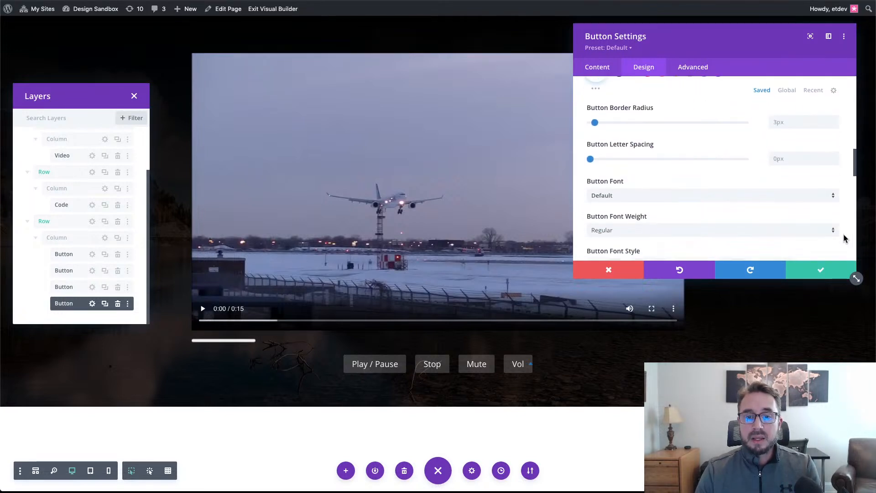
scroll(843, 235, down, 5)
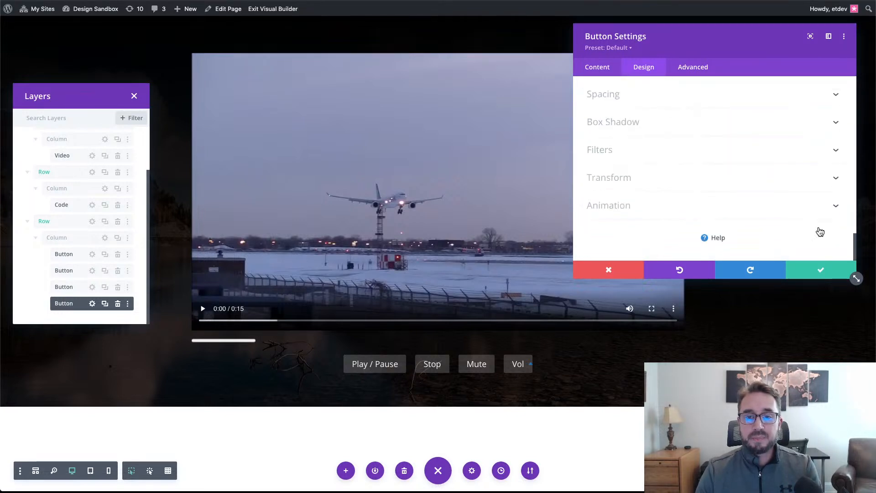
scroll(664, 158, up, 1)
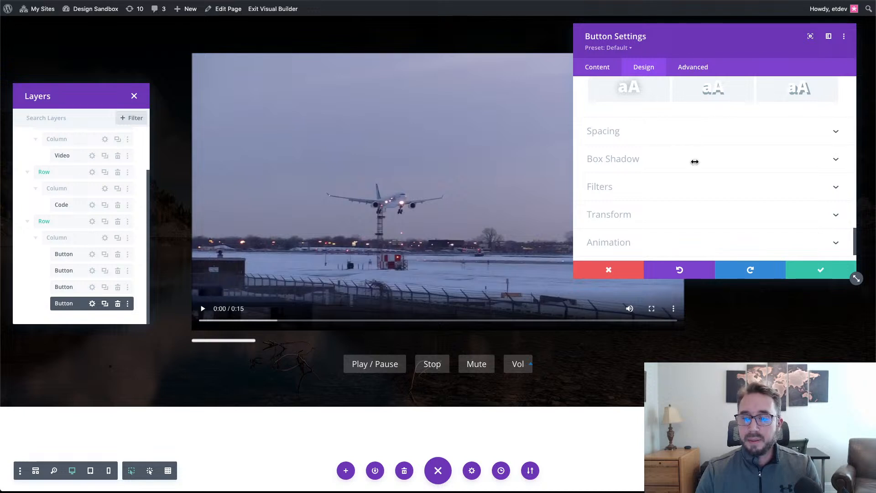
click(621, 132)
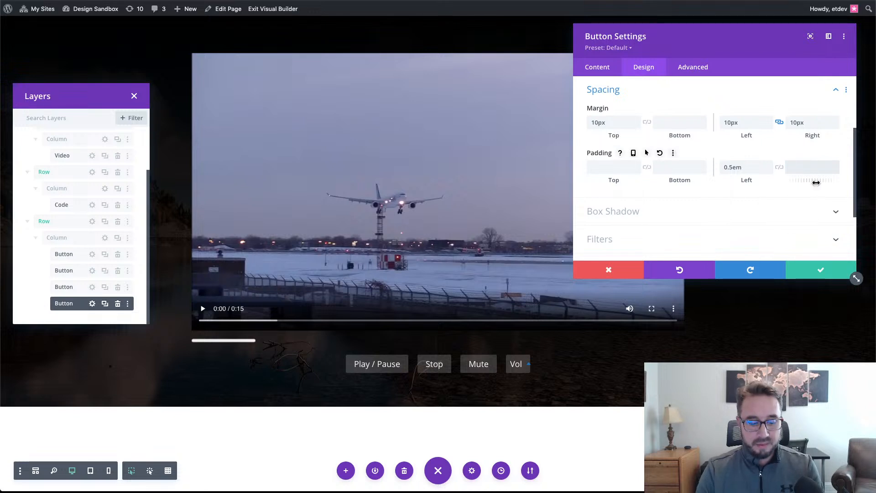
text(1.533)
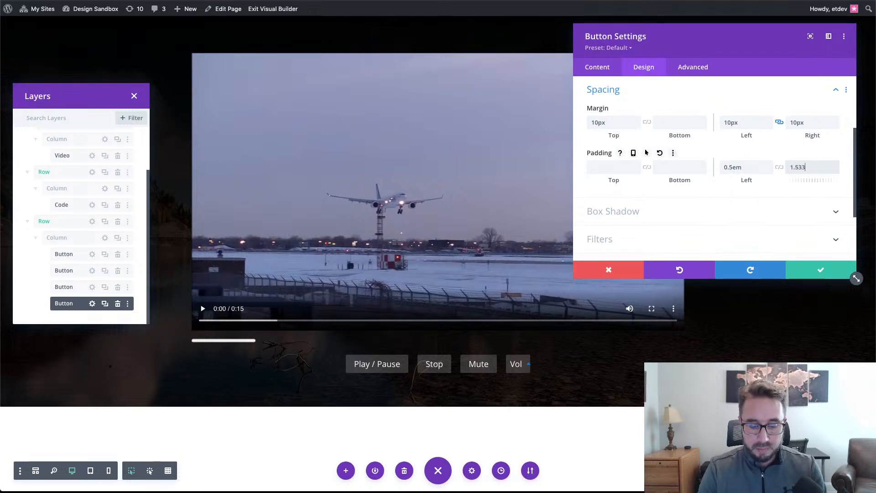
text(m)
key(BackSpace)
key(BackSpace)
text(p)
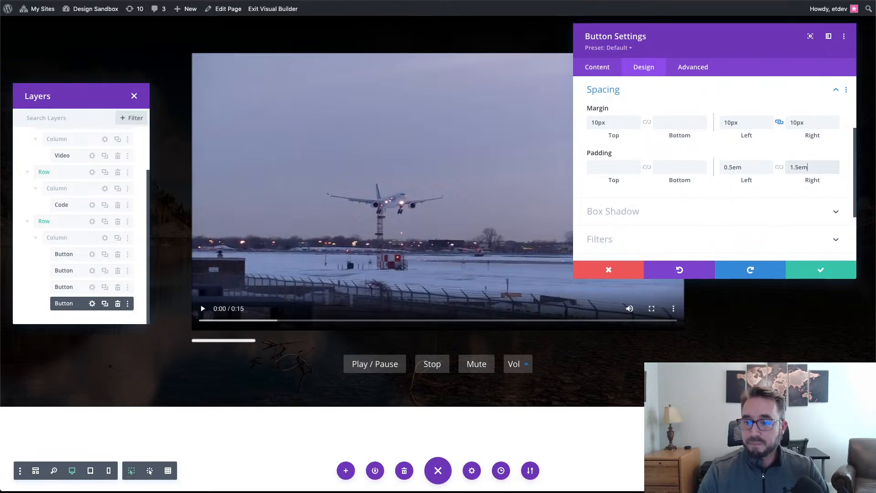
- Change the Vol button's CSS ID to divi-volinc and save the button settings
click(694, 68)
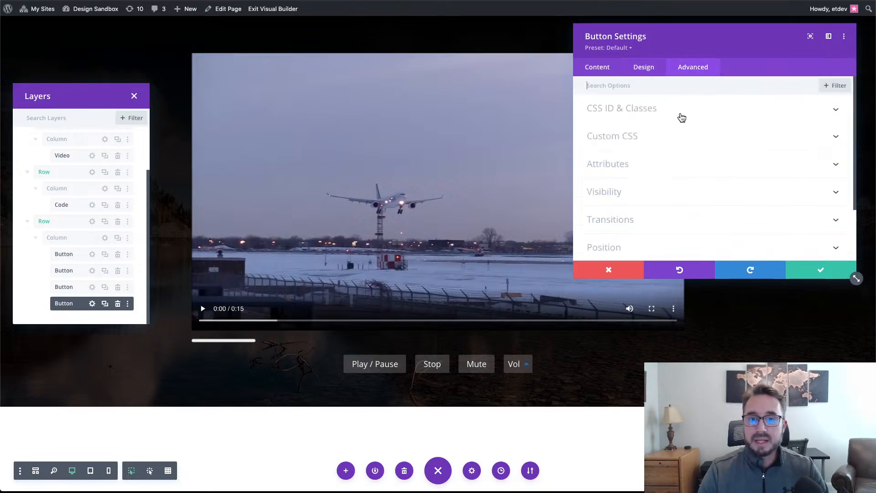
click(679, 117)
click(652, 141)
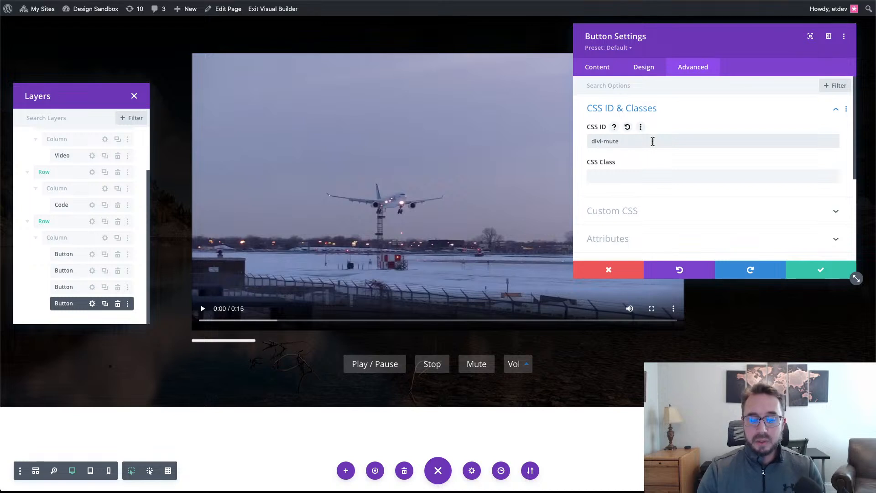
key(BackSpace)
key(BackSpace)
key(BackSpace)
key(BackSpace)
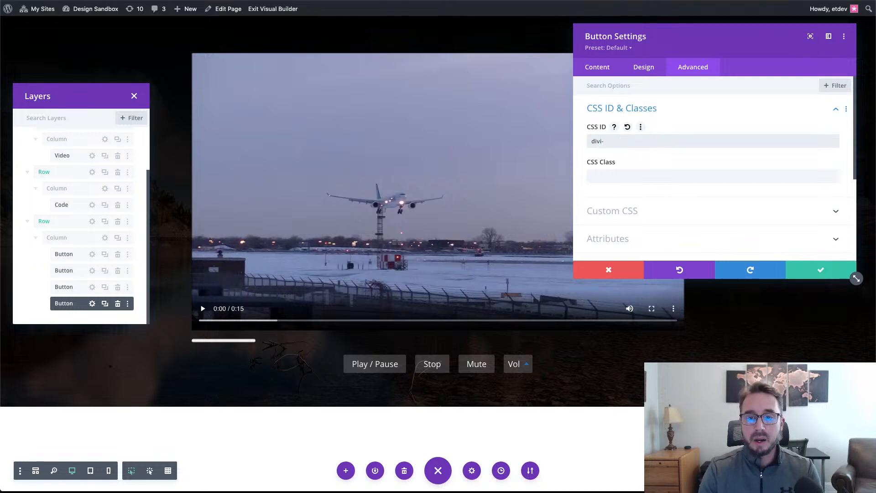
text(vo)
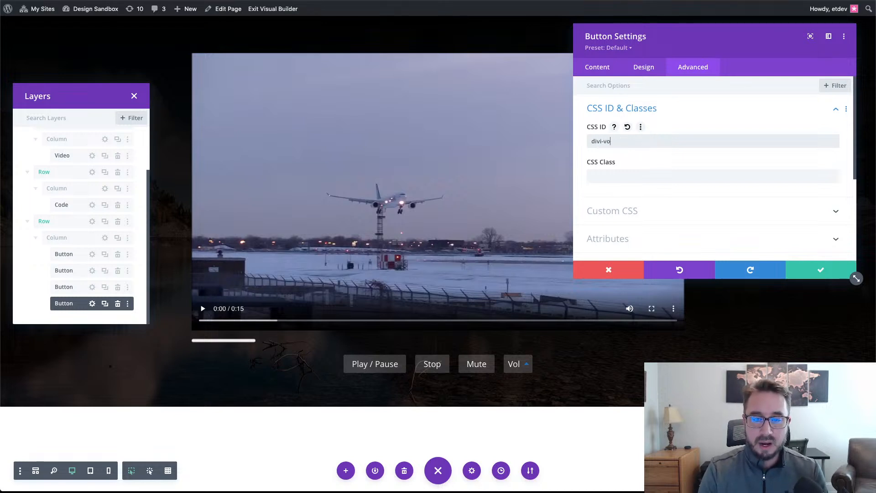
text(li)
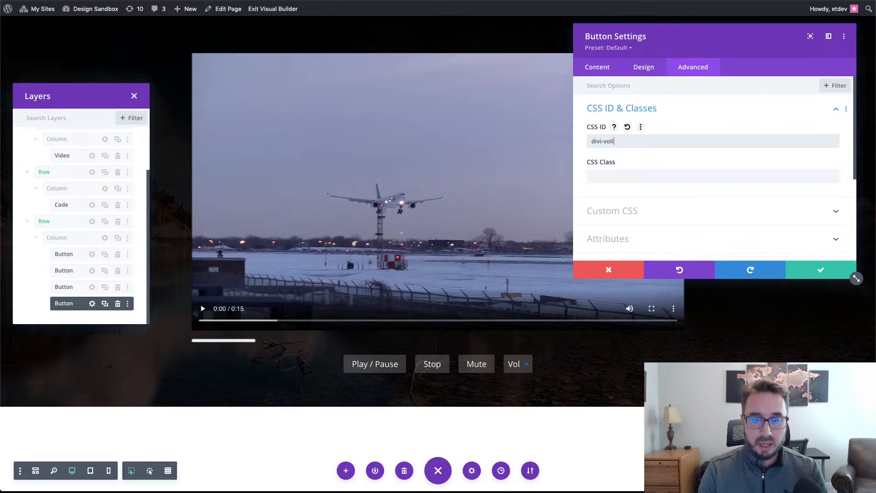
text(nc)
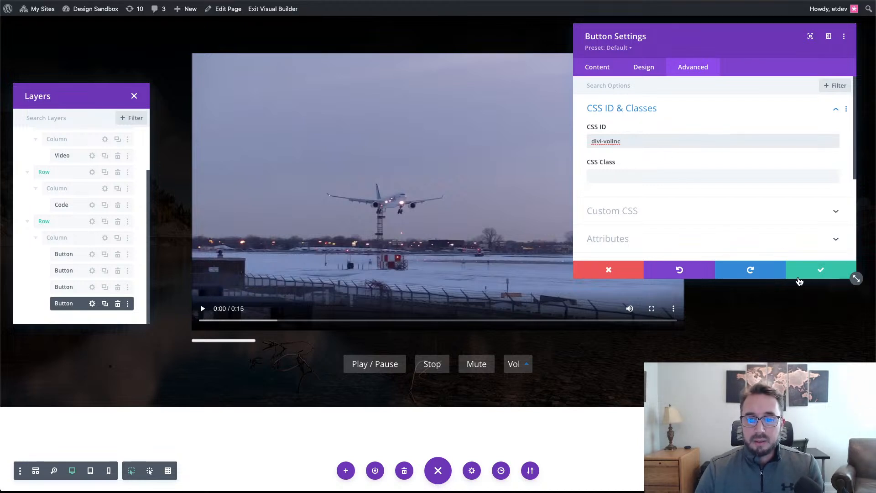
click(817, 271)
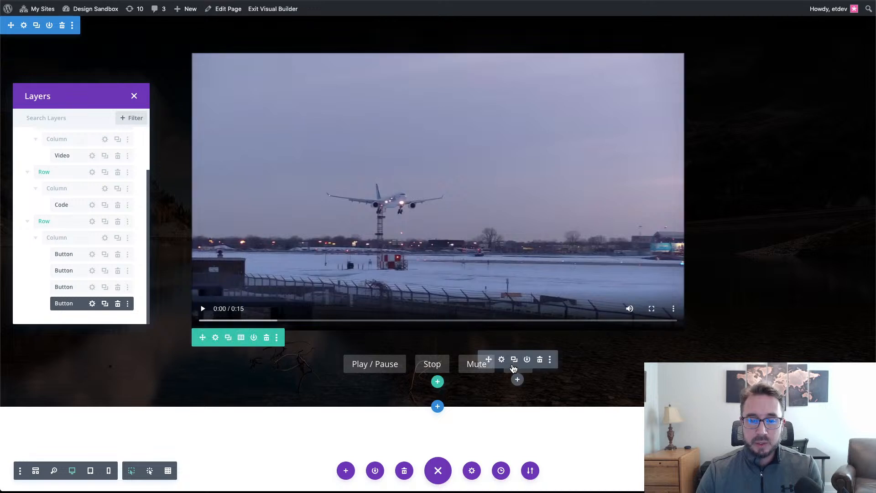
- Duplicate the Vol button and change the copy's icon to the solid downward triangle
click(515, 361)
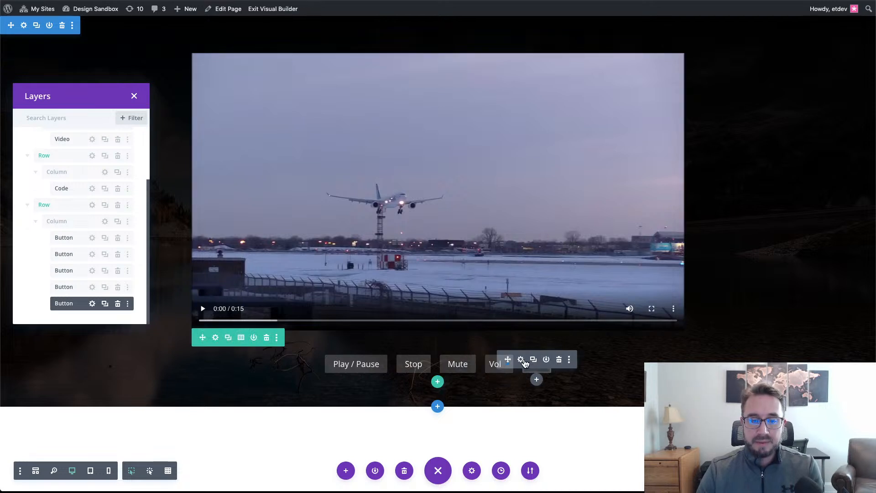
click(525, 360)
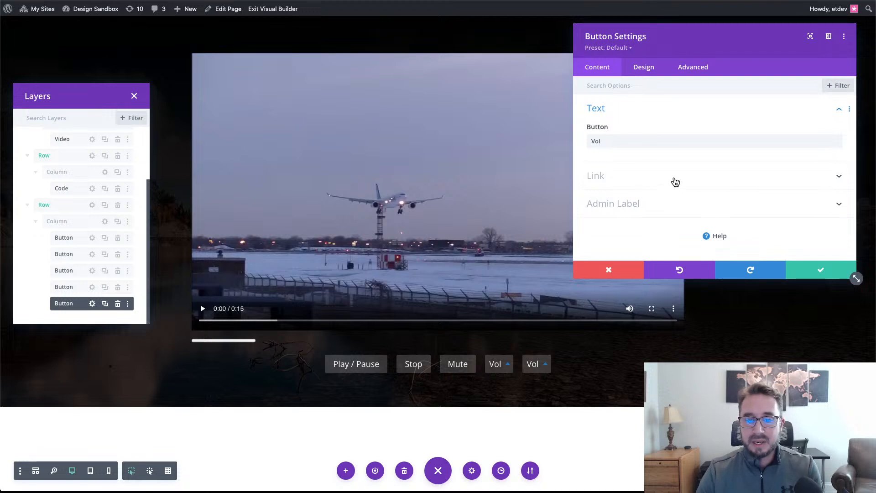
click(648, 73)
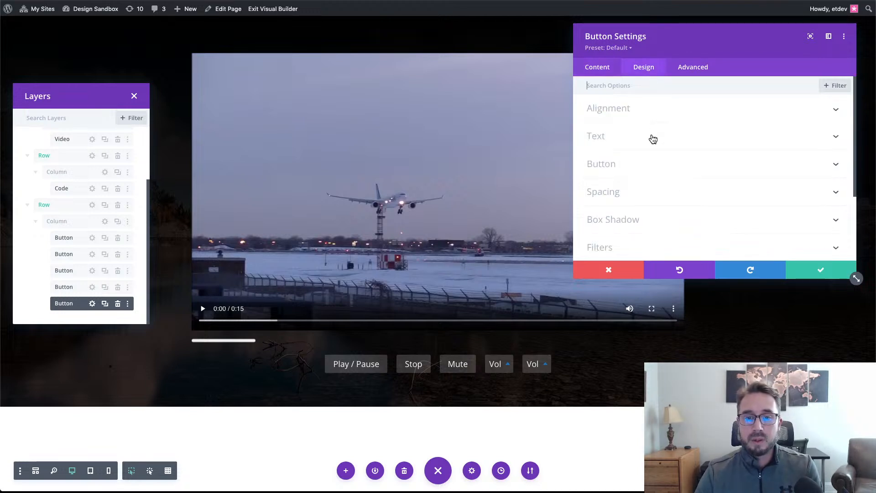
click(648, 170)
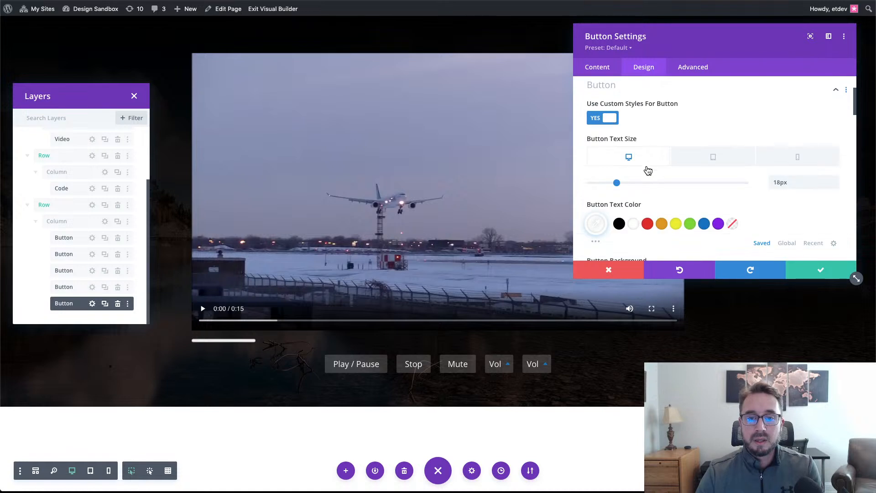
scroll(648, 170, down, 3)
scroll(648, 164, down, 6)
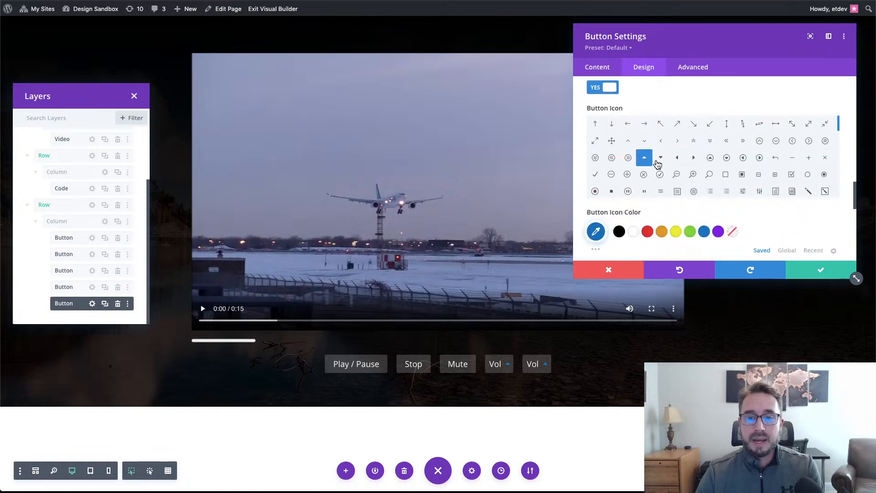
click(660, 159)
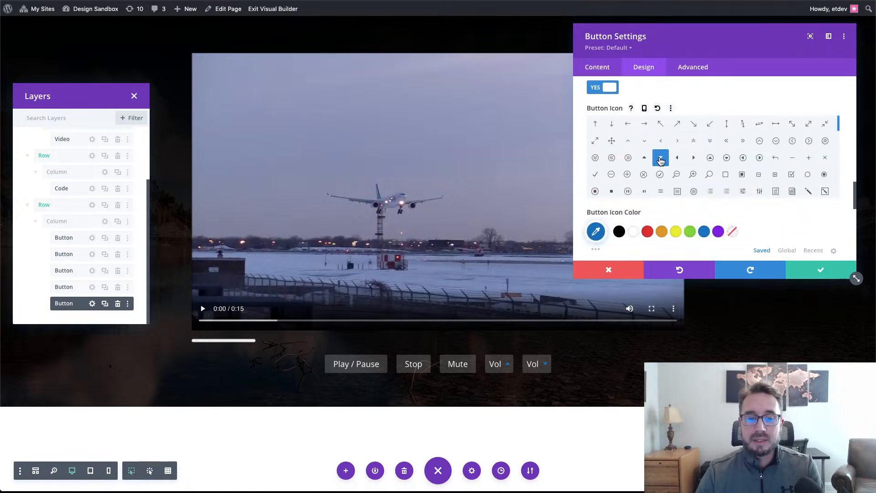
- Change the duplicated Vol button's CSS ID to divi-voldec and save its settings
click(693, 67)
click(663, 118)
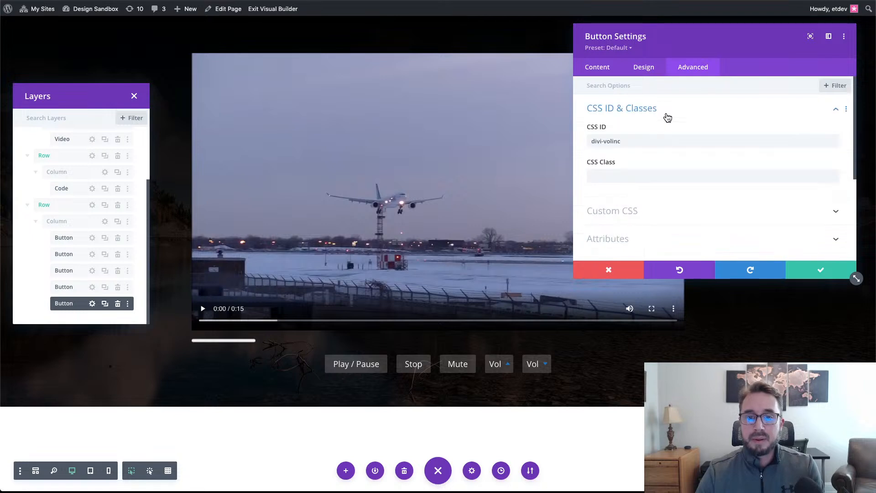
click(631, 138)
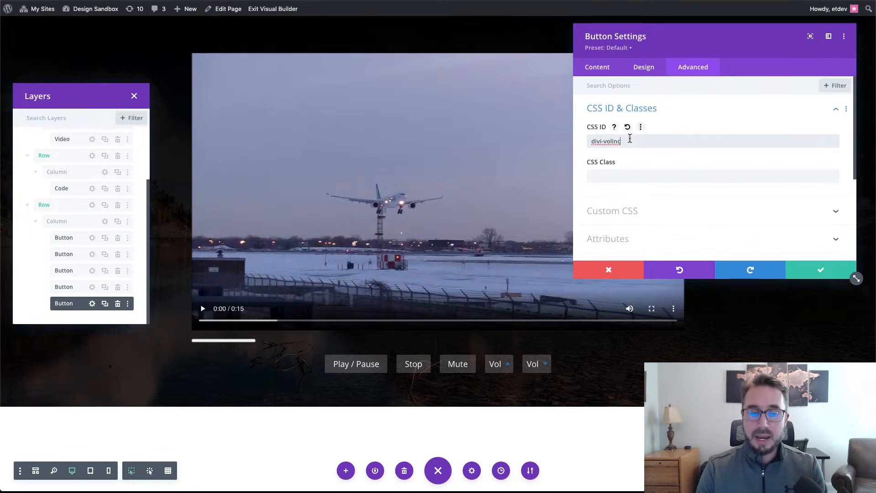
key(BackSpace)
key(BackSpace)
key(BackSpace)
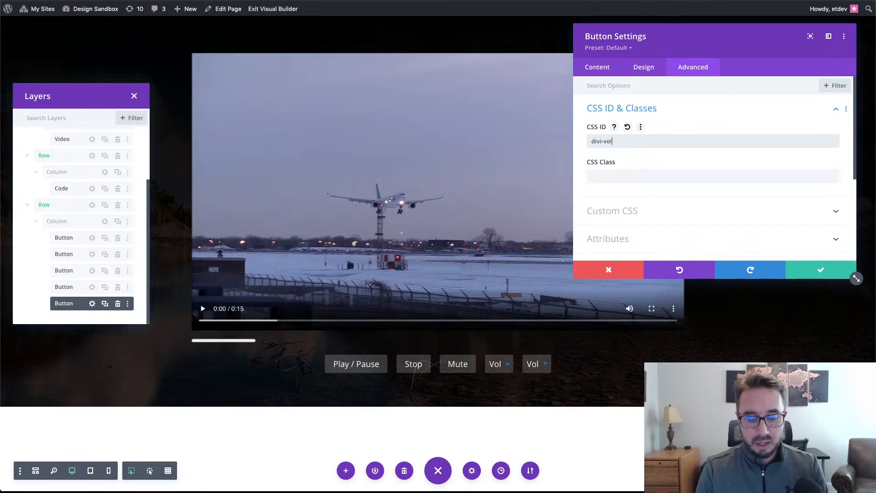
text(dec)
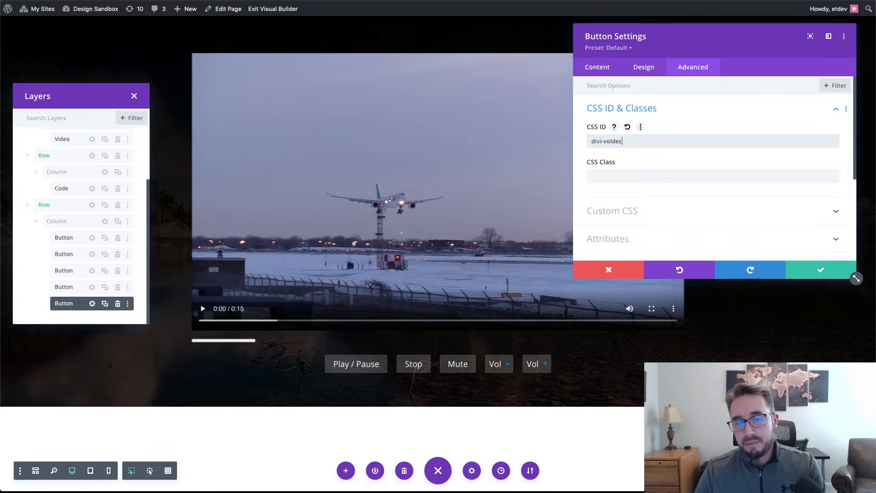
click(801, 274)
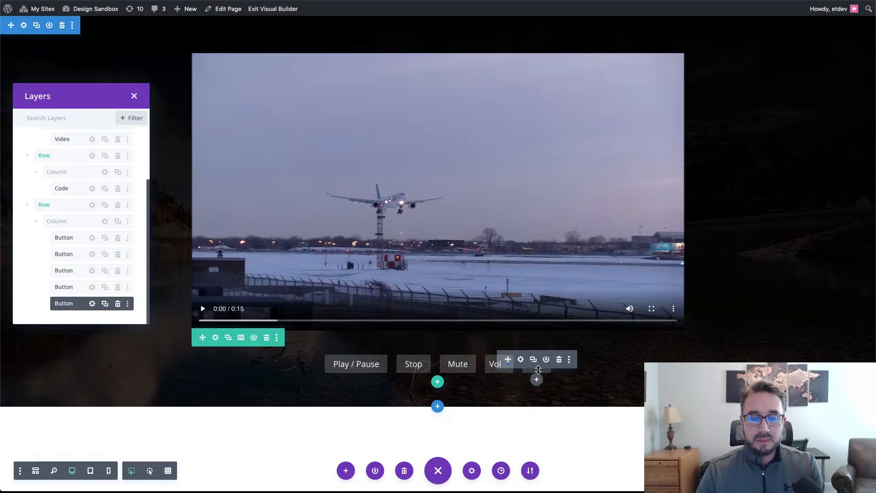
- Duplicate the Mute button to the end of the button row and change the copy's text to Large View
click(455, 361)
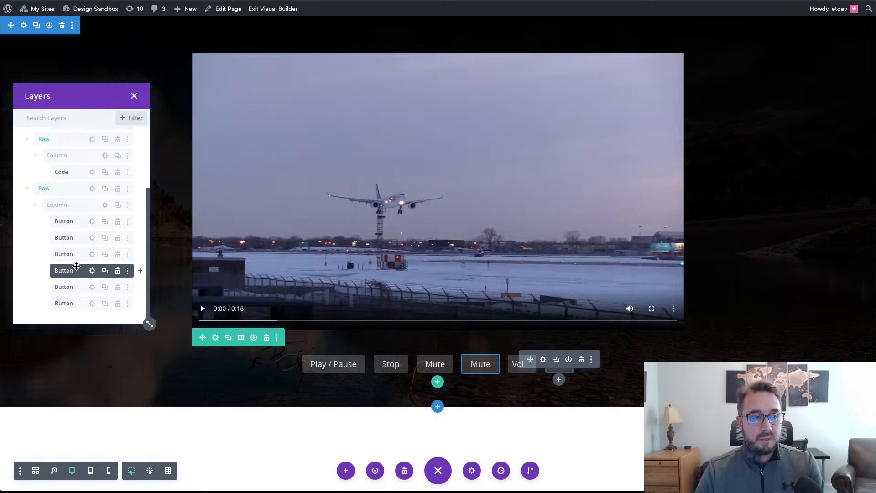
drag(76, 272, 78, 315)
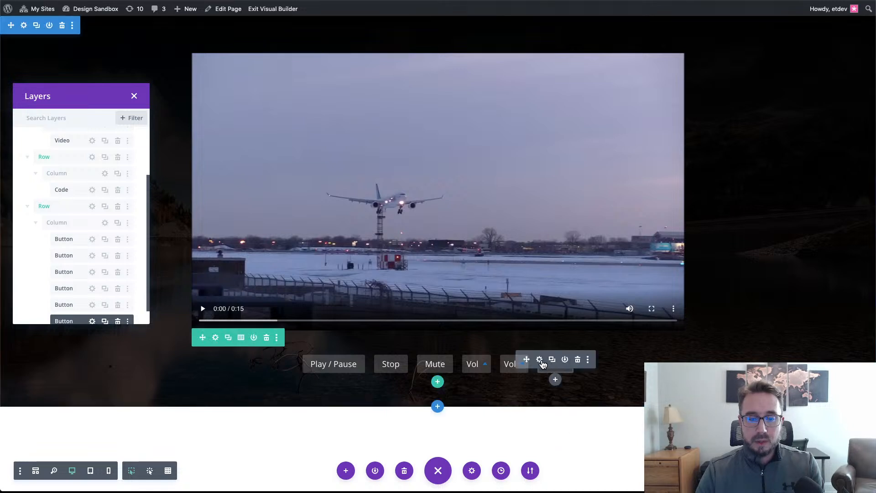
click(540, 361)
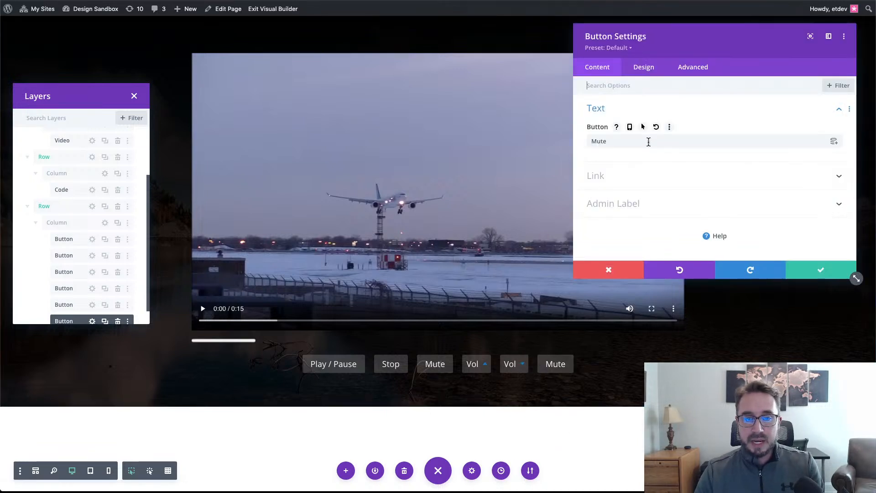
drag(648, 142, 587, 143)
text(L)
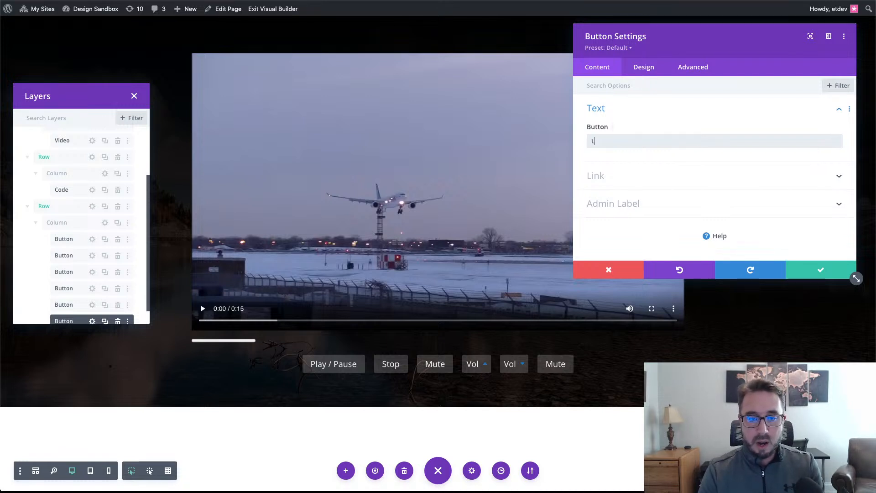
text(arge View)
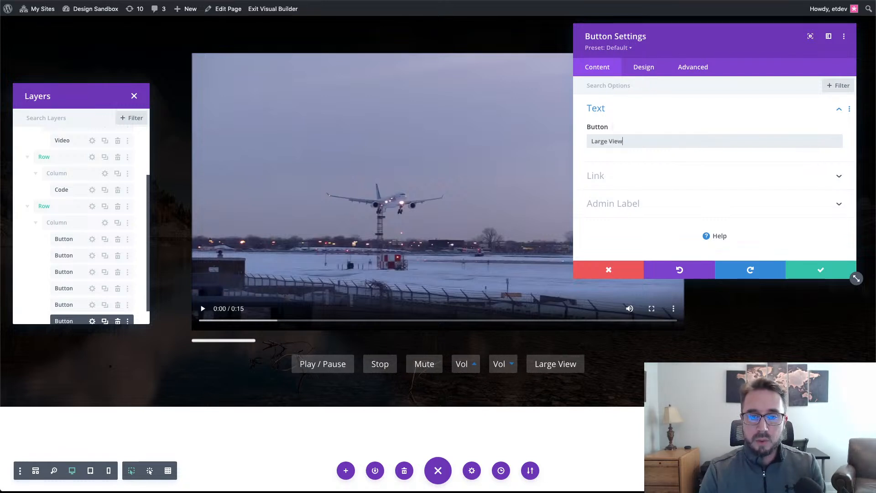
- Change the Large View button's CSS ID to divi-large-view and save its settings
click(678, 69)
click(650, 110)
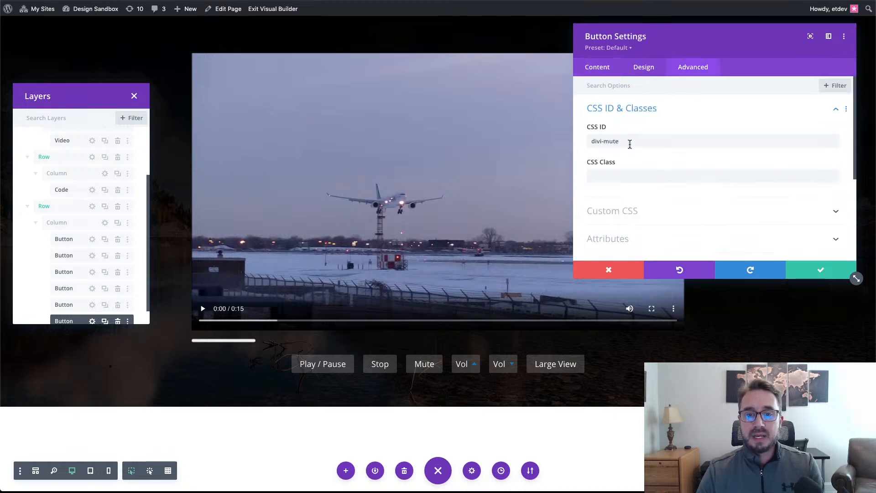
click(630, 143)
key(BackSpace)
key(BackSpace)
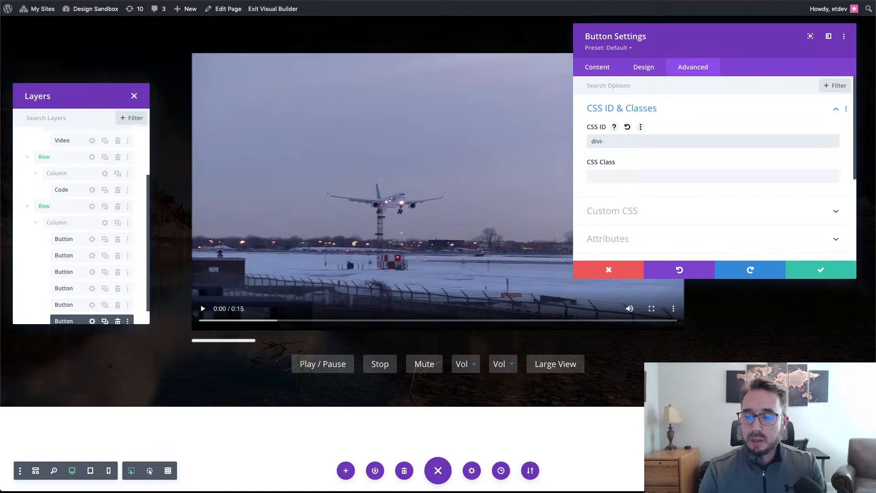
text(large-)
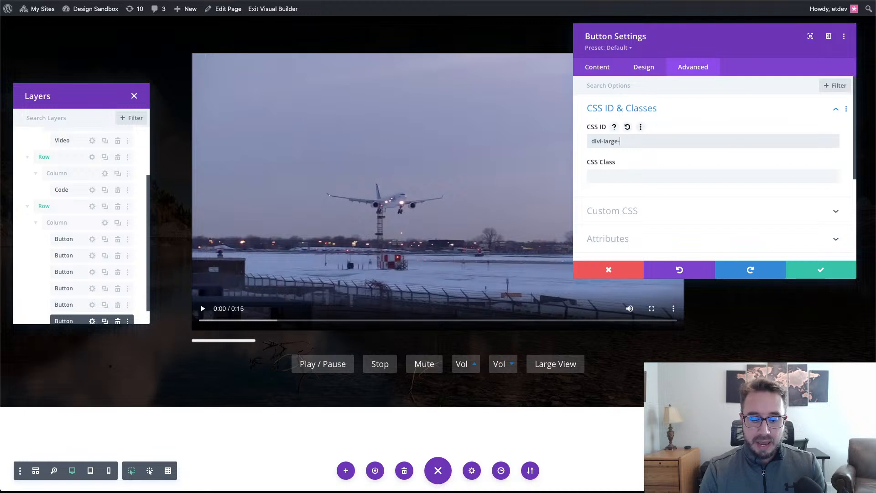
text(view)
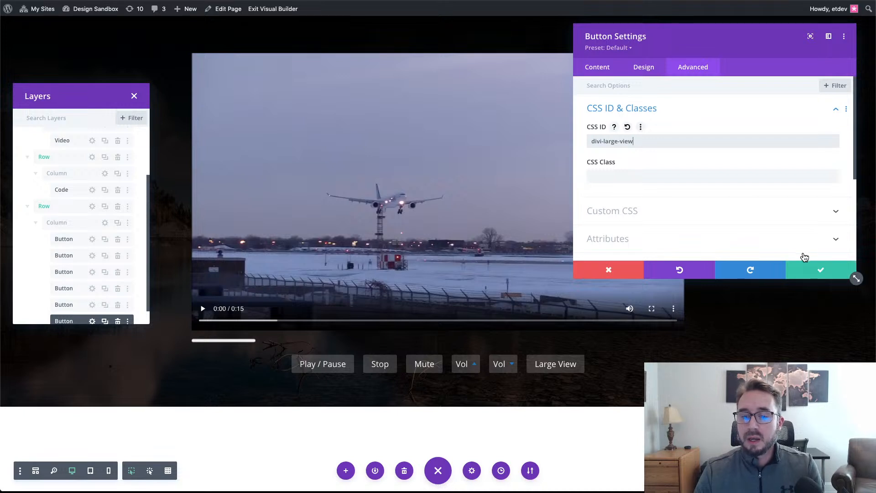
click(805, 273)
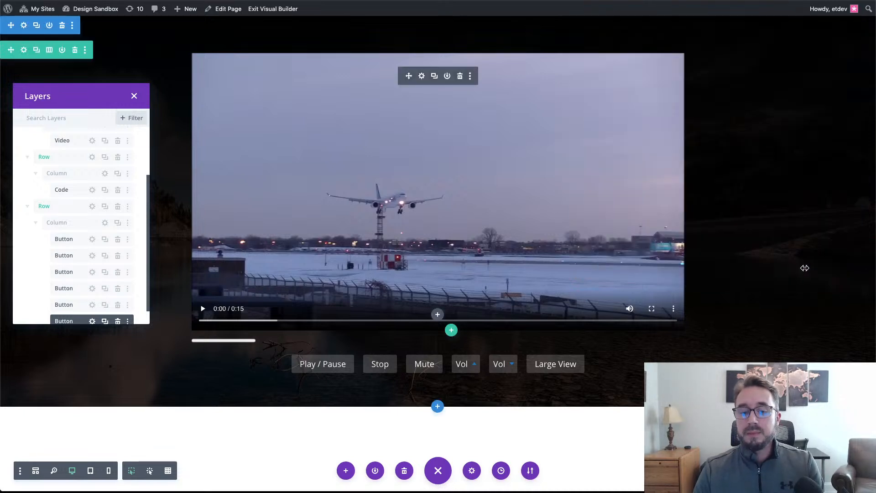
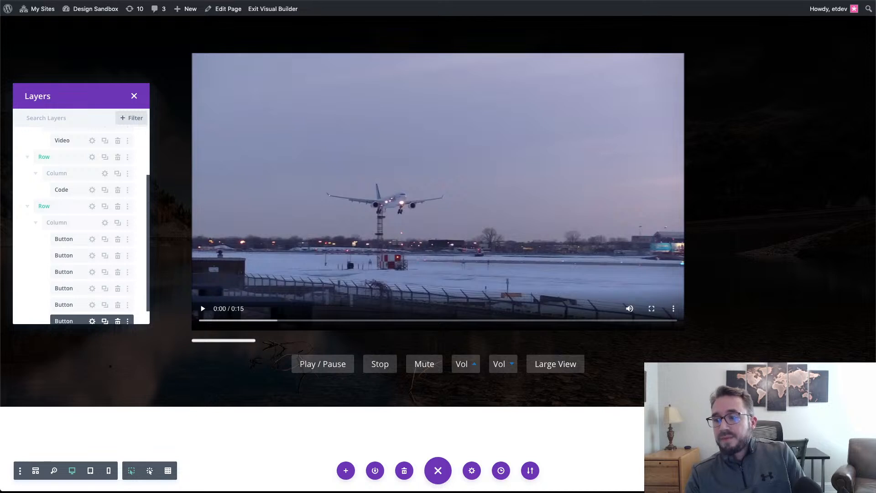
- Add a new Code module below the existing Code module and label it css / js
mouse_move(508, 238)
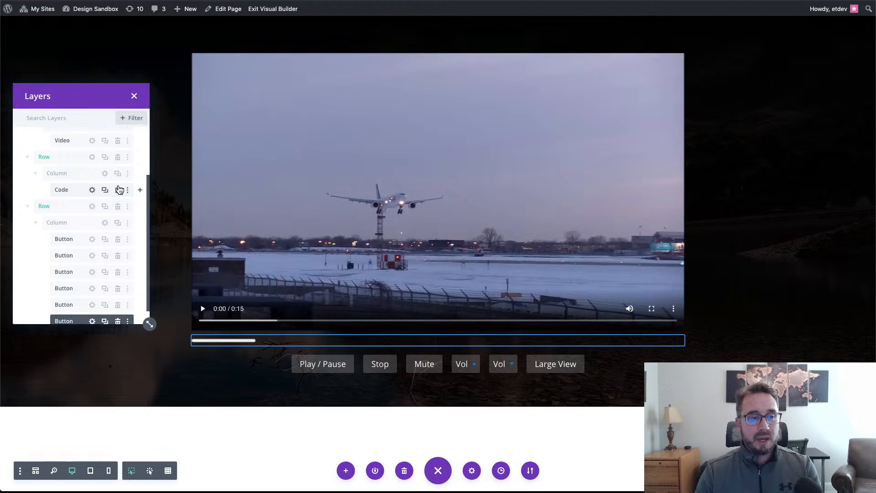
click(141, 191)
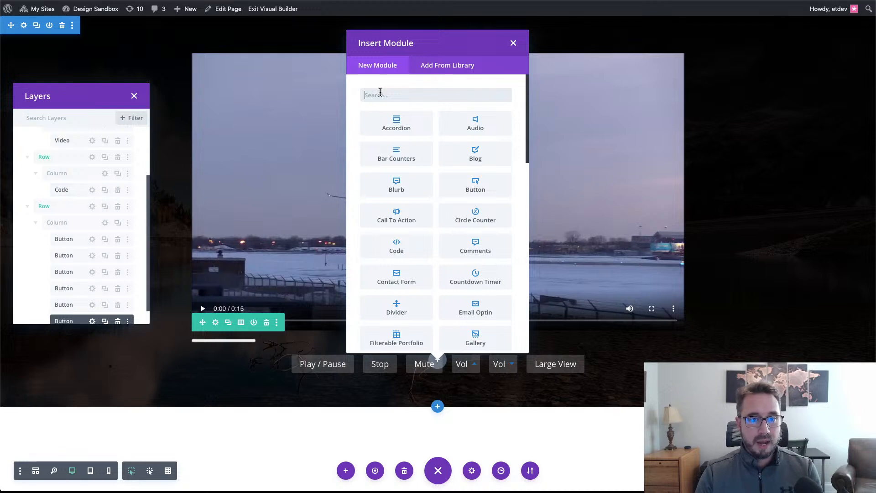
text(code)
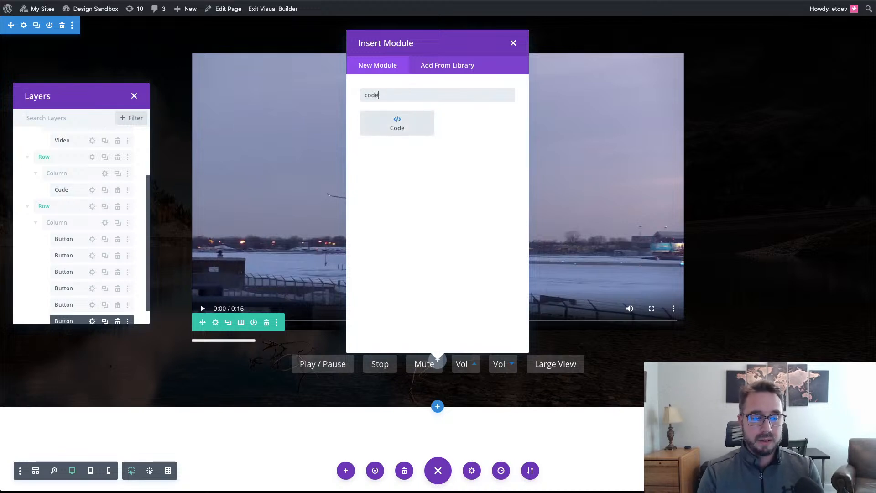
click(375, 124)
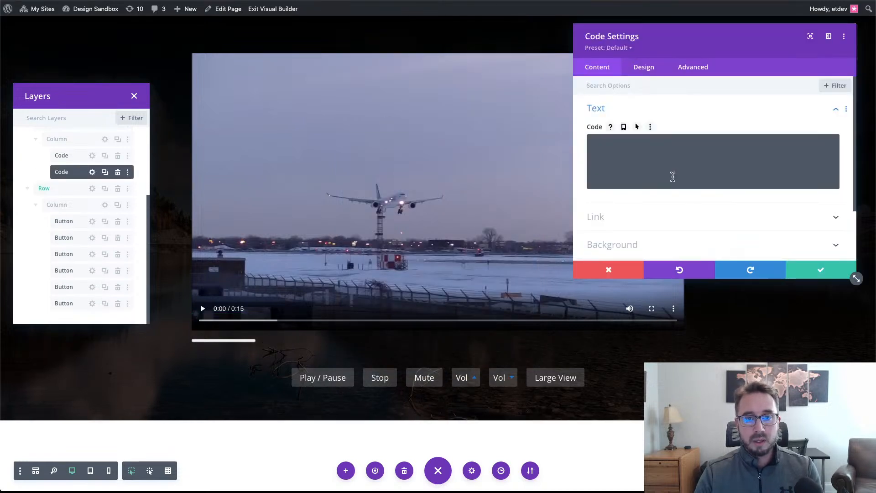
double_click(67, 171)
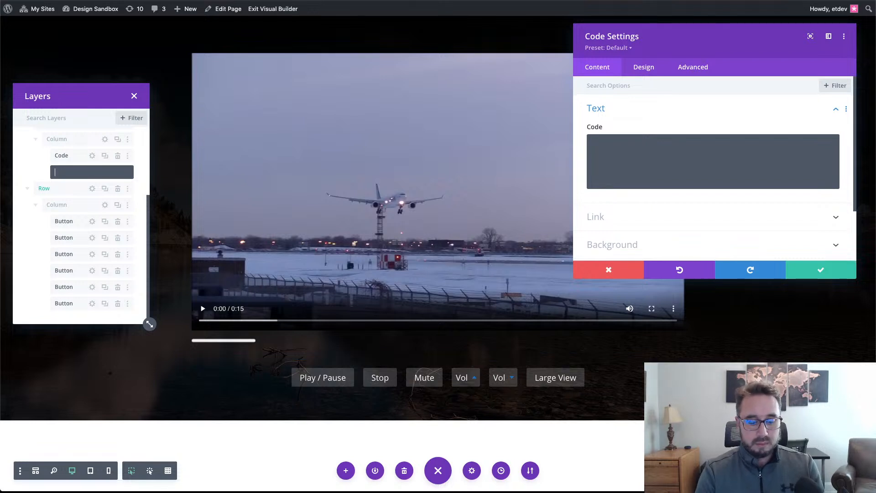
text(css / js)
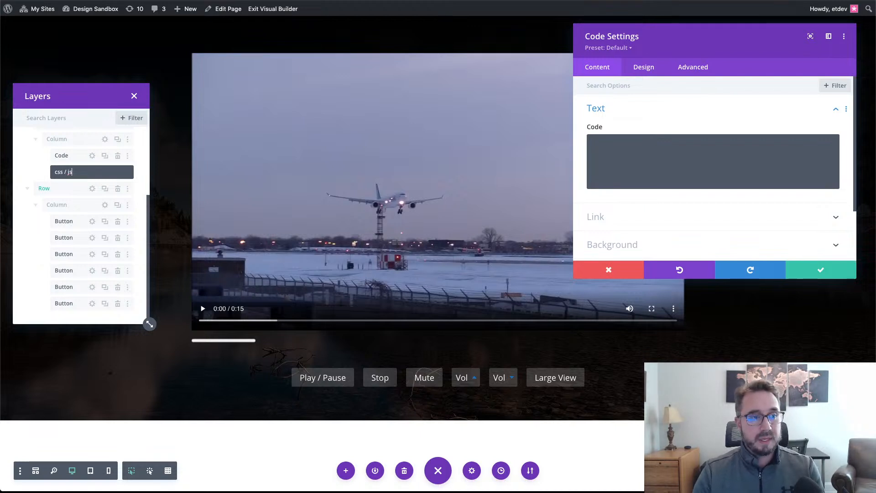
key(Return)
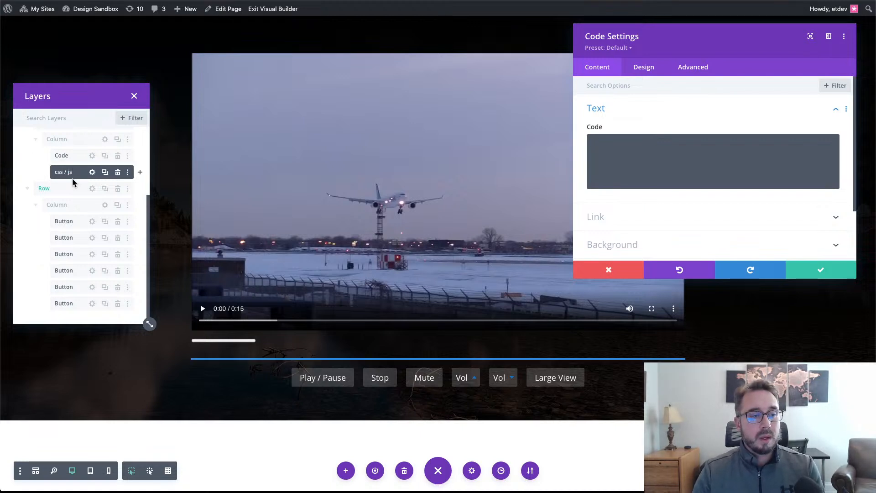
- Enlarge the Code Settings window and reposition it over the video to make room for editing code
click(676, 154)
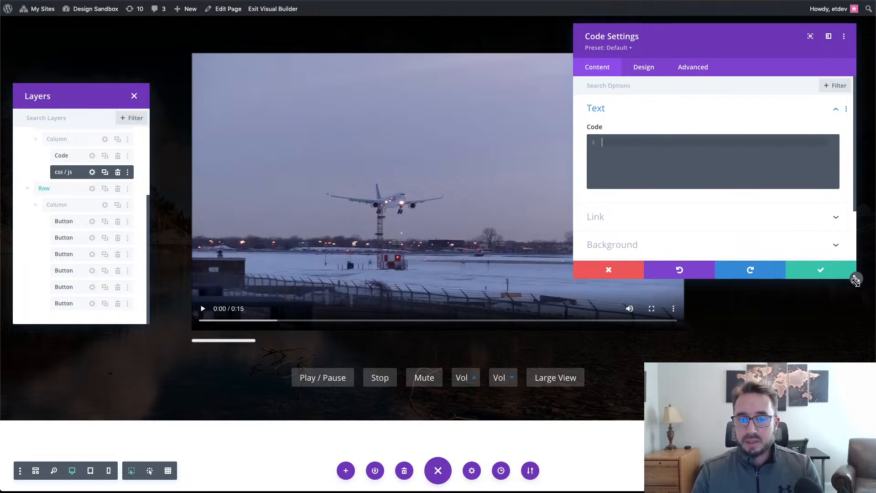
drag(721, 45, 365, 46)
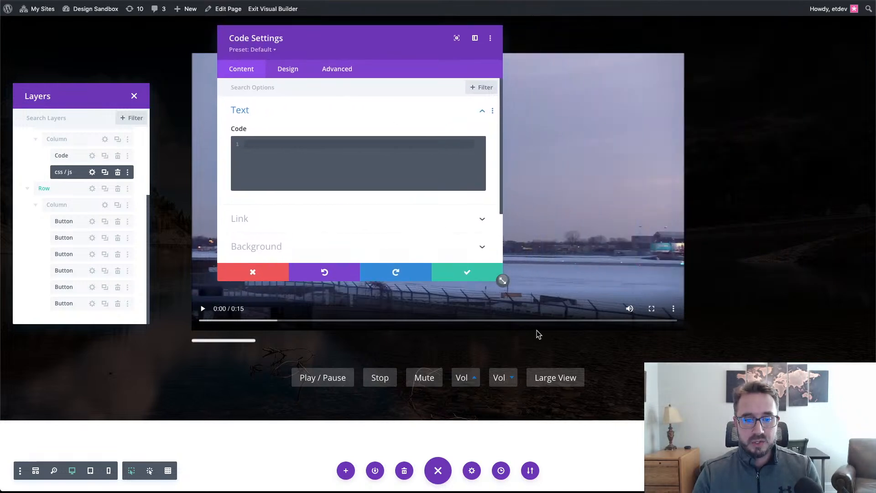
drag(503, 280, 635, 455)
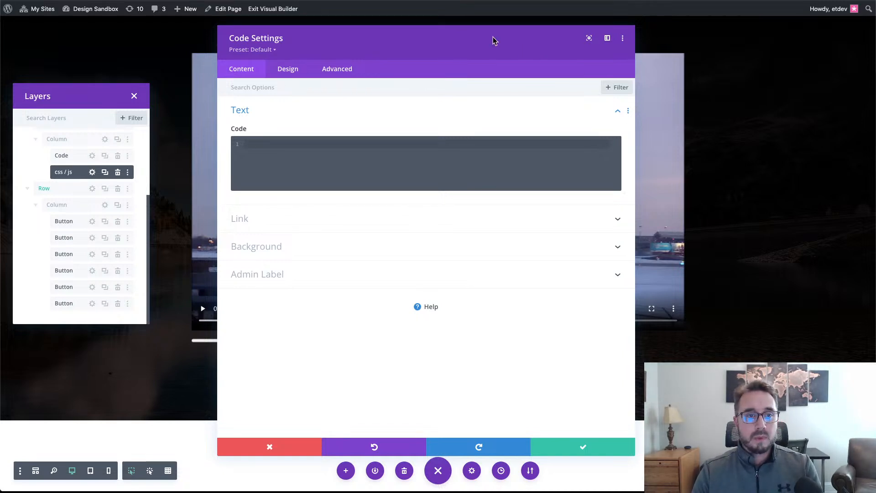
drag(489, 39, 457, 42)
- Inside style tags, add rules giving active control buttons a #666666 !important background, #progress block display at 100% width, and #divi-video-container.expand-video a 1400px max-width
click(464, 148)
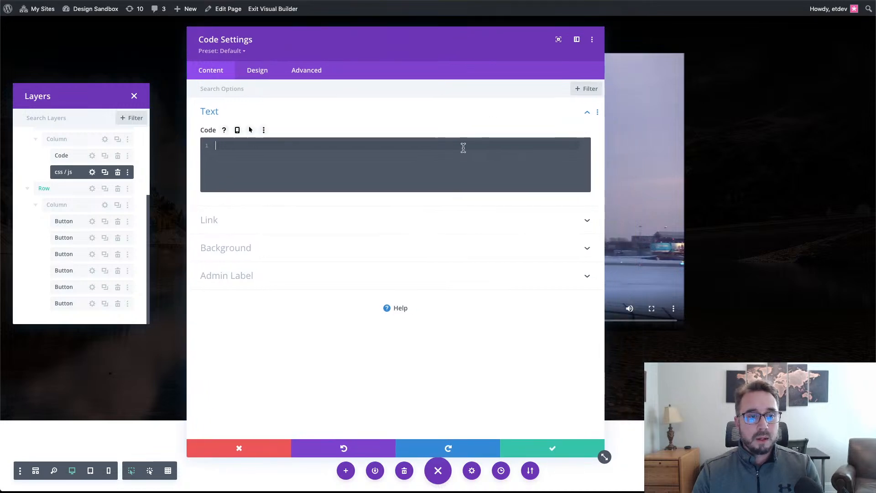
text(<style>)
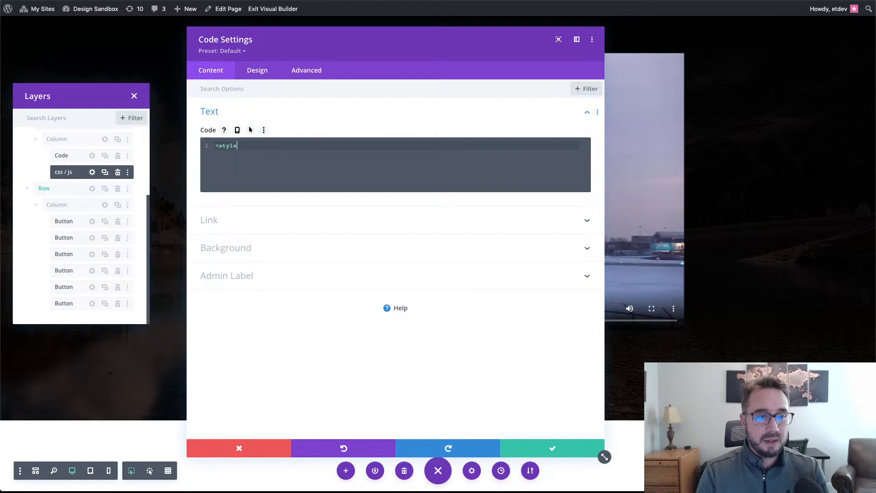
key(Return)
key(Return)
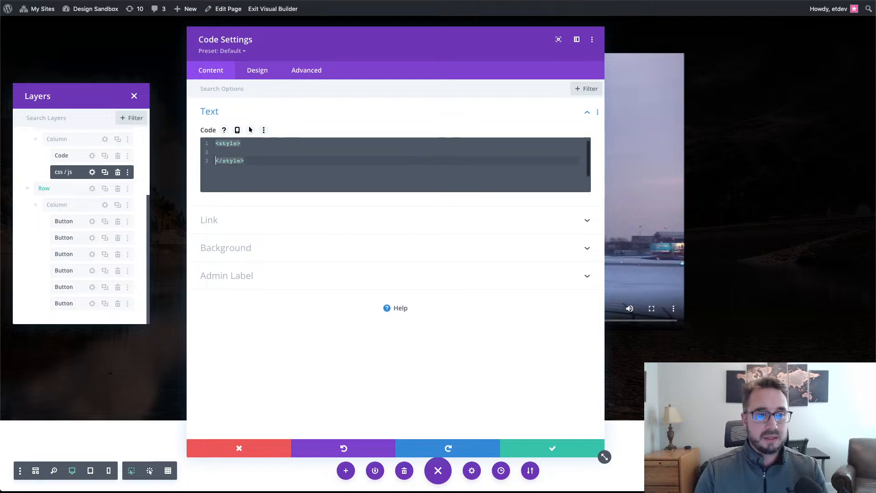
click(376, 152)
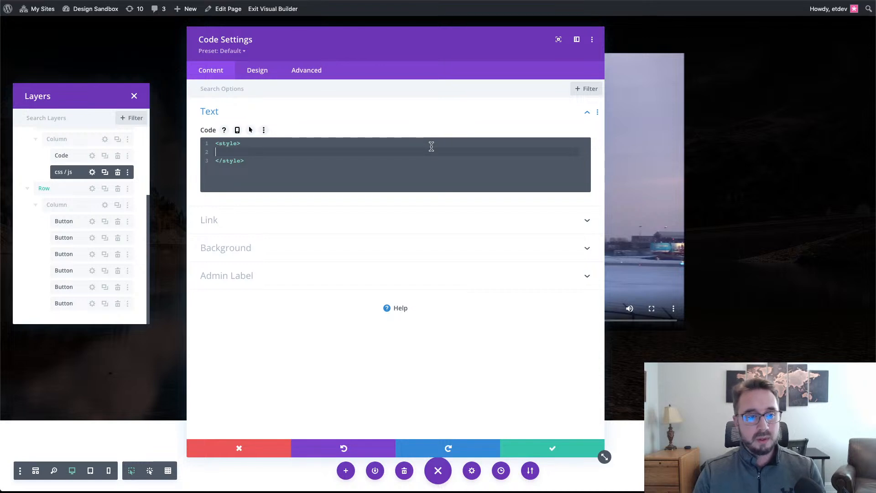
text(.control-button-active, #divi-volinc:active, #divi-voldec:active, #divi-play-pause:active, #divi-stop:active {   background: #666666 !important; }  #progress {   display: block;   width: 100%; }  #divi-video-container.expand-video {   max-width: 1400px; })
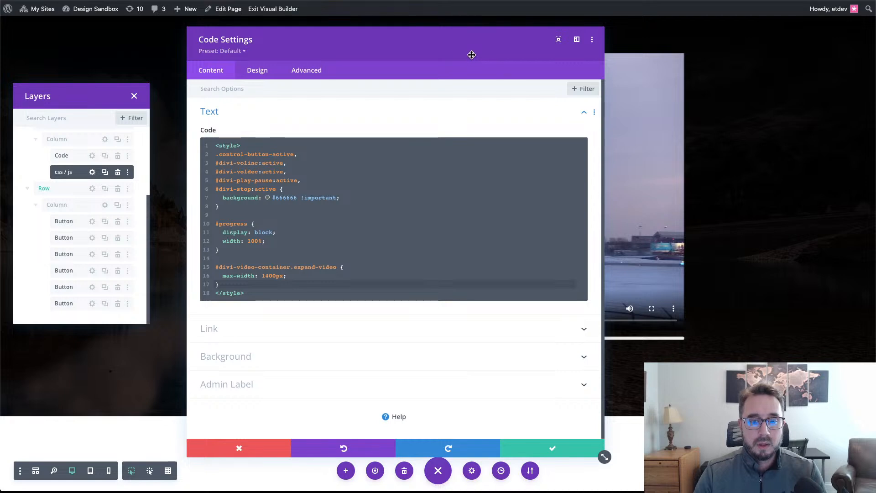
- Examine the progress bar below the video, and review the #progress, expand-video and active button rules in the CSS
drag(470, 53, 474, 84)
drag(484, 153, 539, 446)
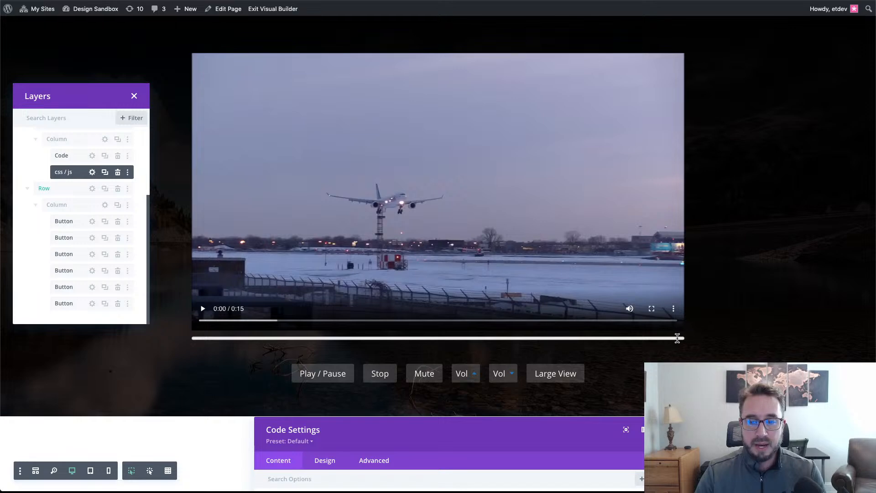
drag(456, 436, 396, 53)
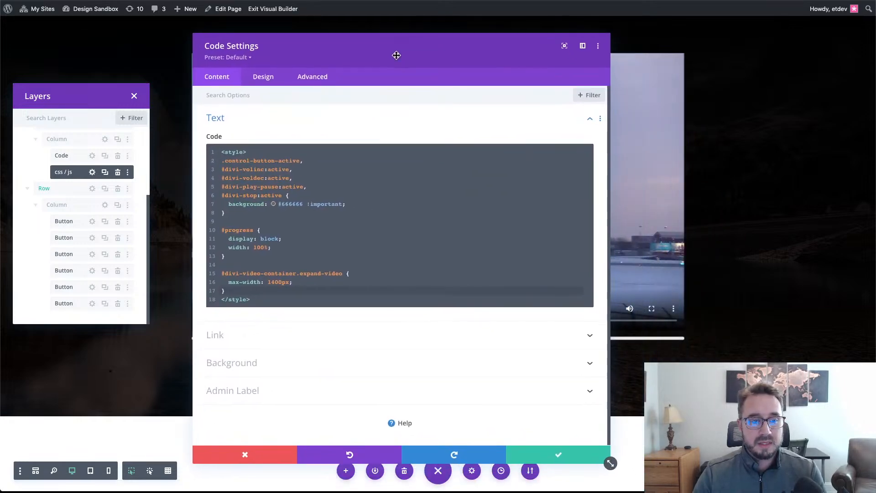
click(278, 248)
drag(279, 247, 225, 241)
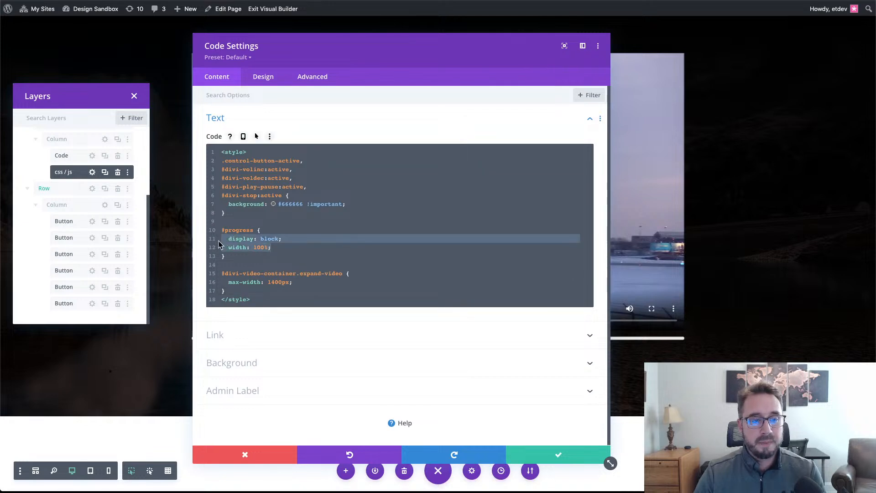
click(277, 256)
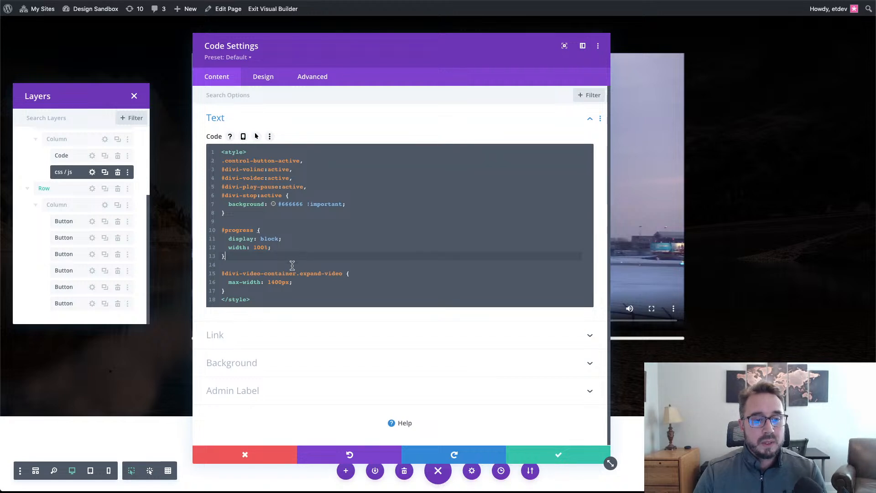
drag(296, 282, 223, 278)
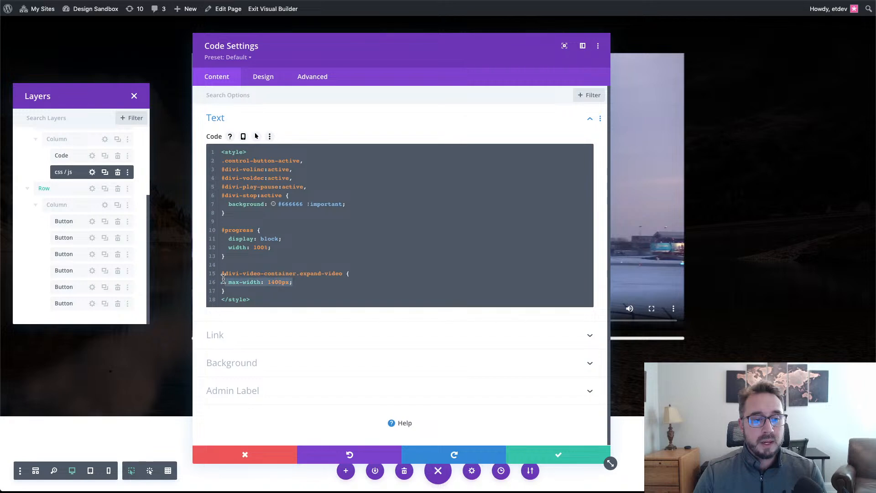
click(298, 282)
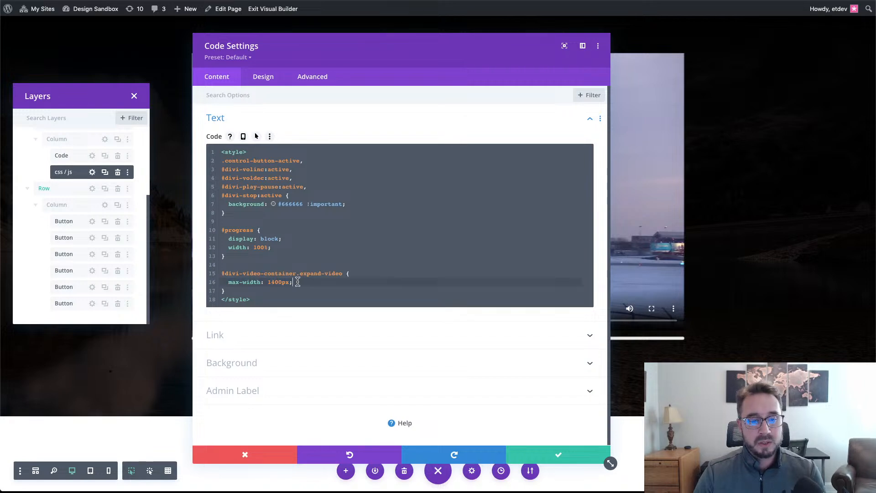
click(336, 272)
drag(336, 271, 297, 273)
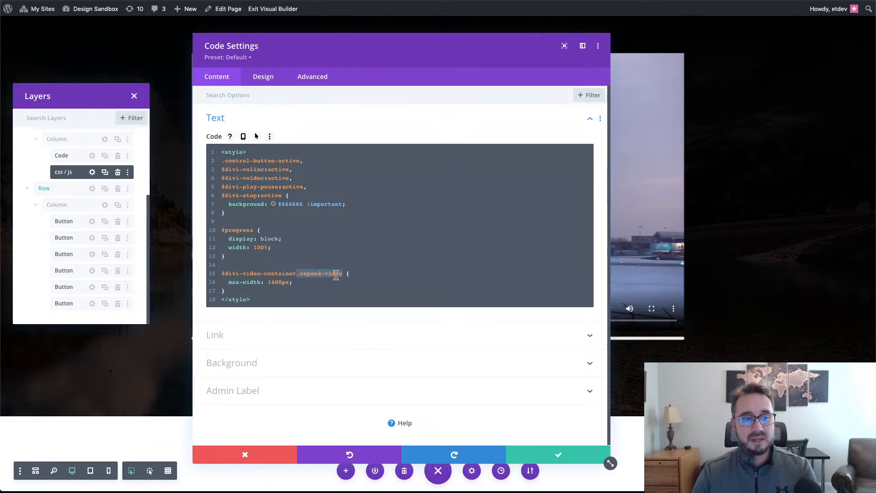
click(299, 291)
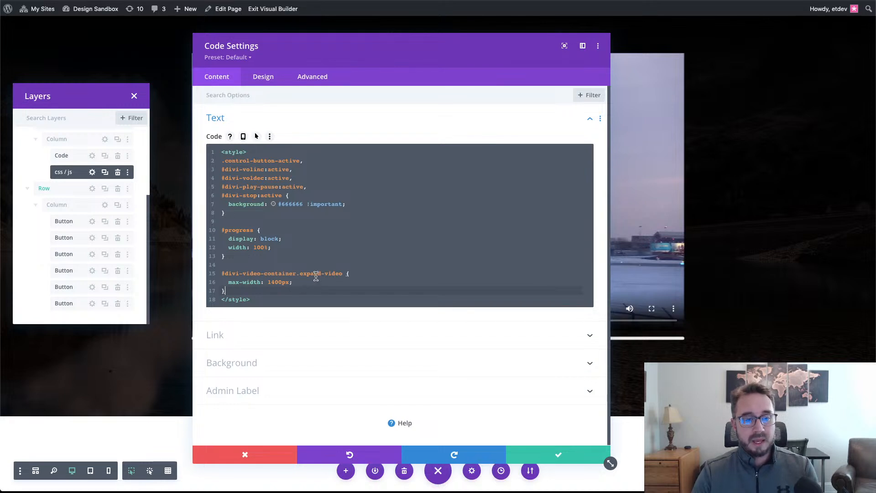
click(311, 211)
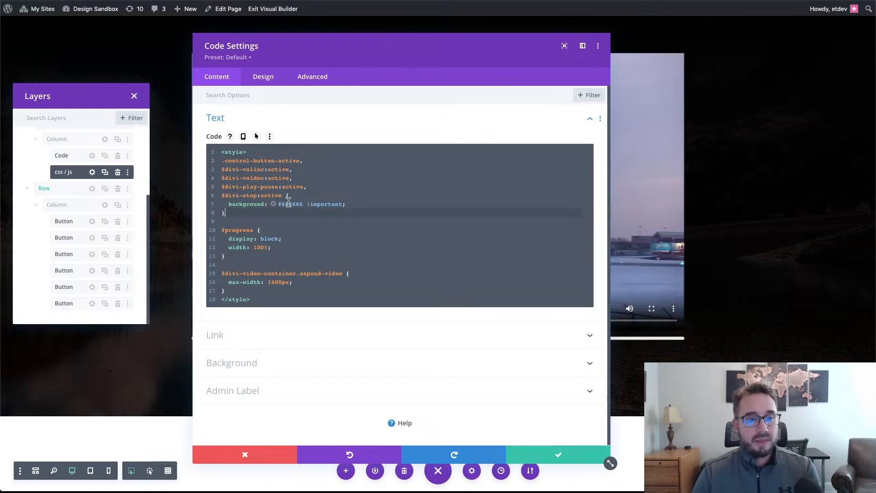
- Add an empty script block below the closing style tag in the css / js module's code
drag(353, 204, 228, 204)
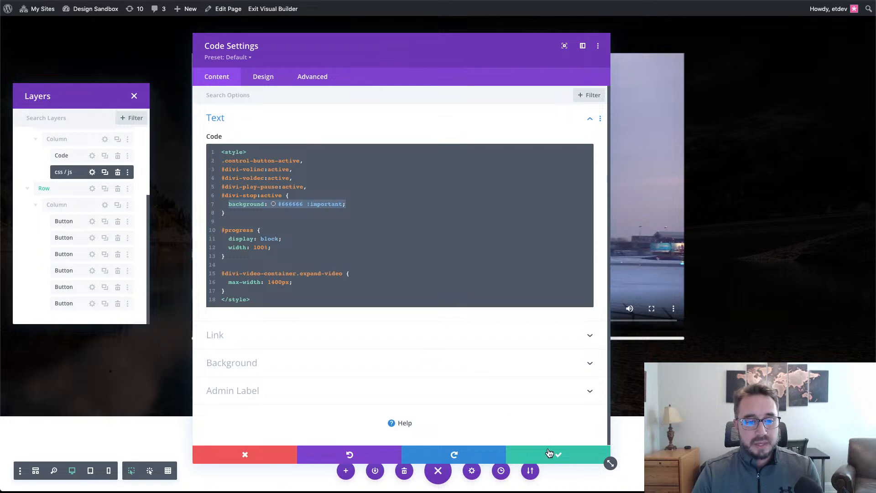
click(385, 264)
scroll(385, 264, down, 1)
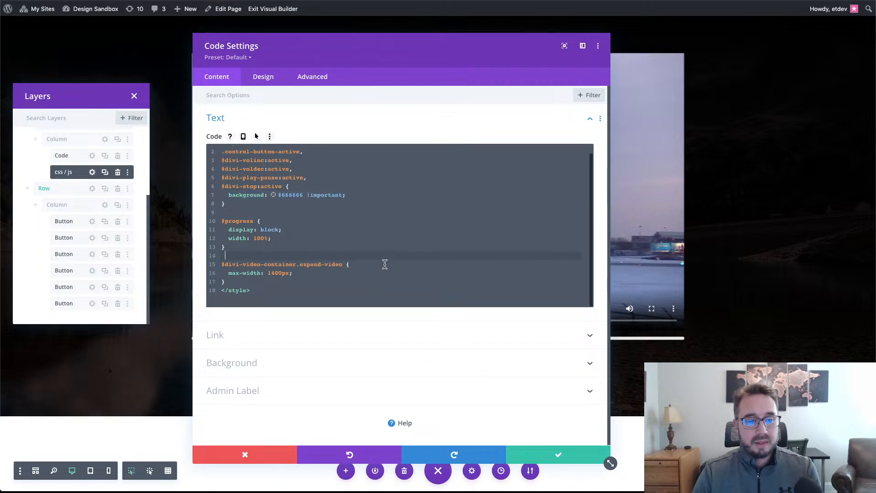
click(324, 289)
key(Return)
key(Return)
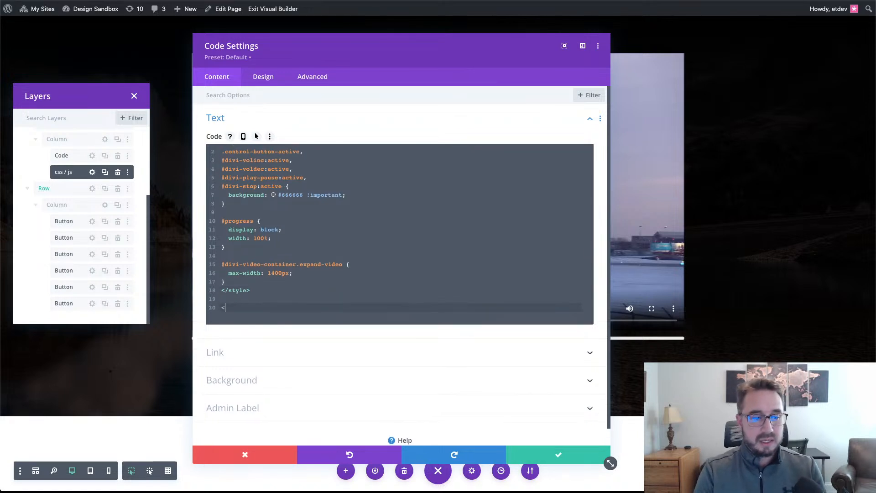
text(<st)
key(BackSpace)
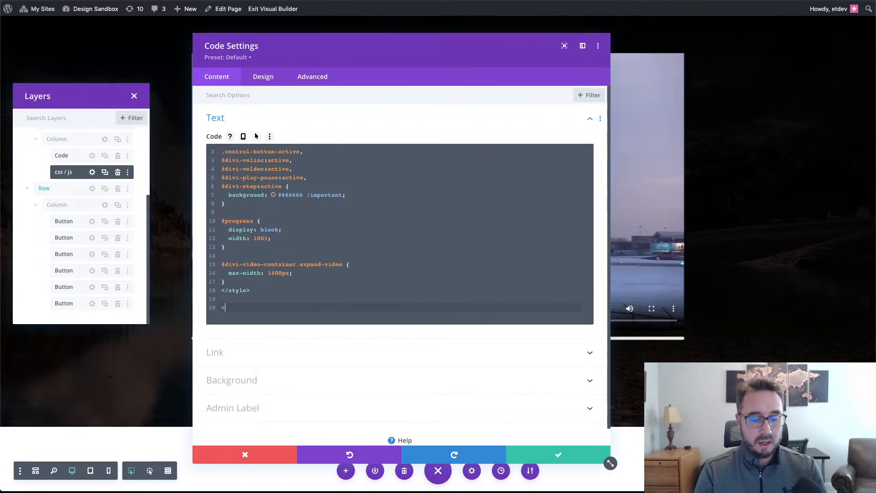
text(cript)
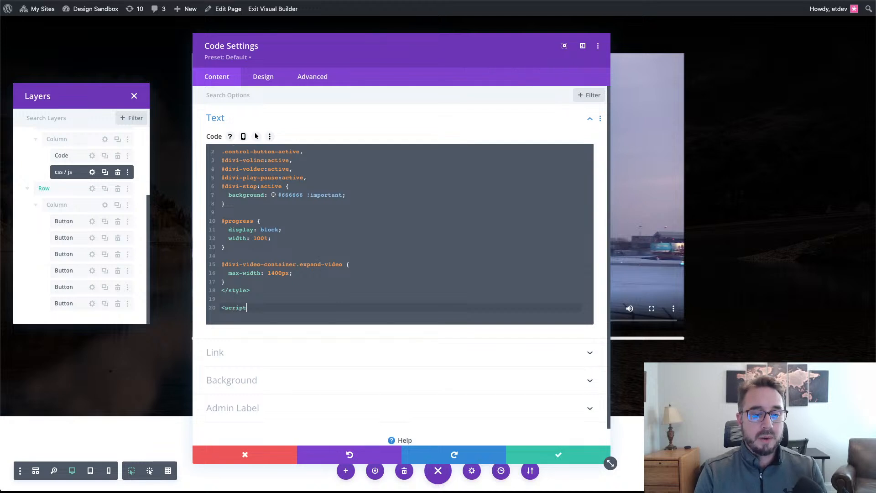
text(>)
key(Return)
key(Return)
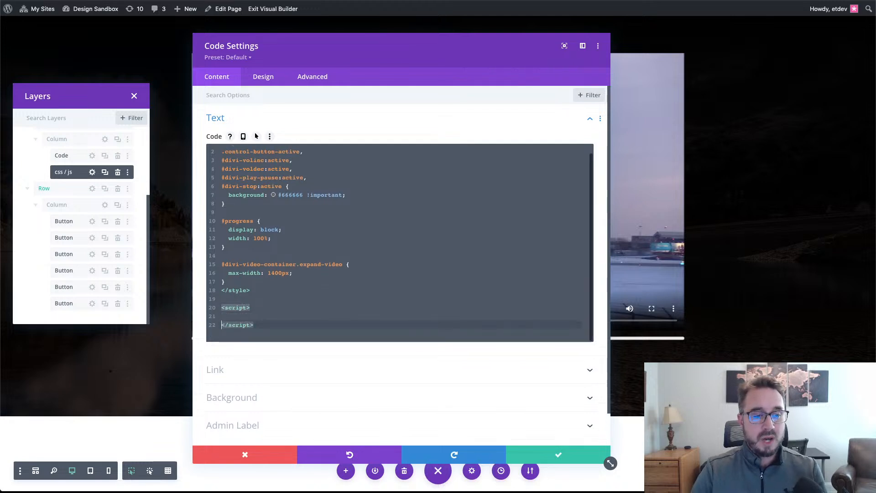
key(Up)
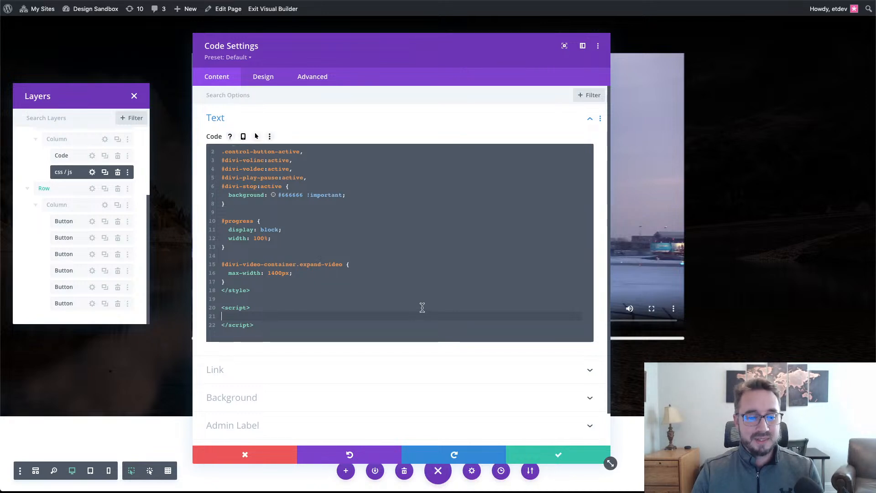
- Paste the jQuery document-ready script for the video controls between the script tags and save the Code module settings
key(ctrl+v)
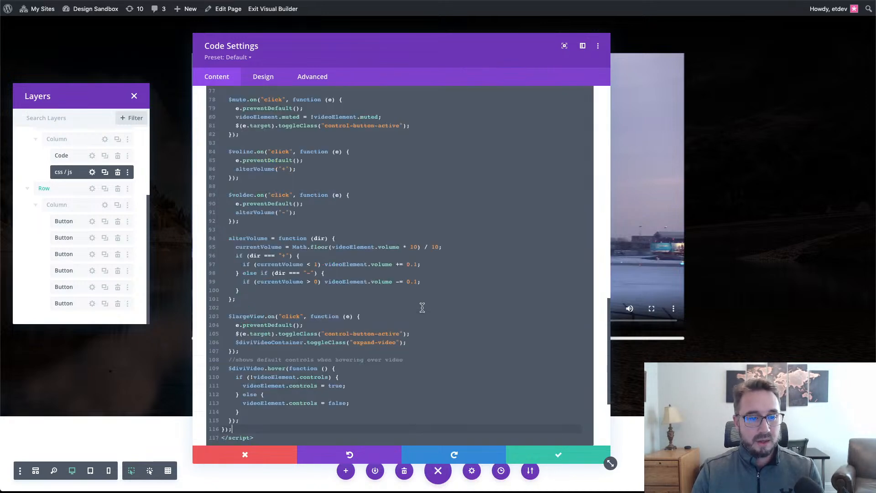
scroll(423, 308, up, 10)
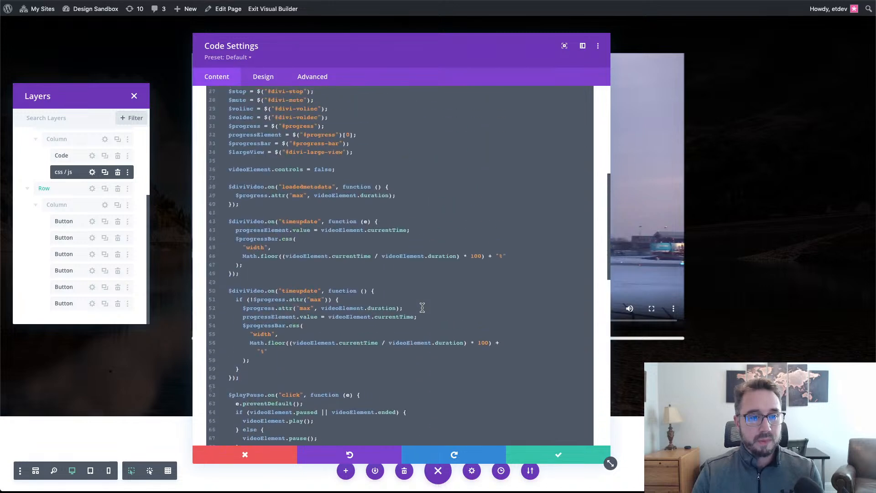
scroll(422, 308, up, 3)
scroll(422, 308, down, 11)
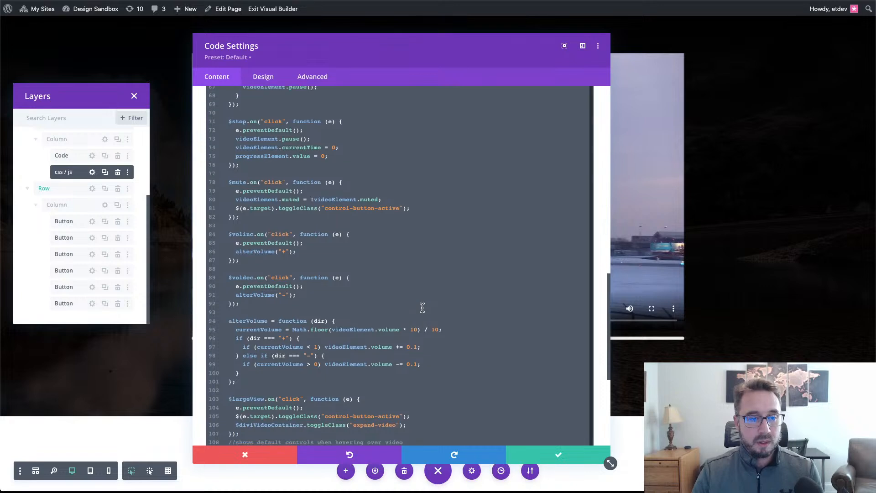
scroll(422, 309, up, 7)
scroll(422, 308, up, 5)
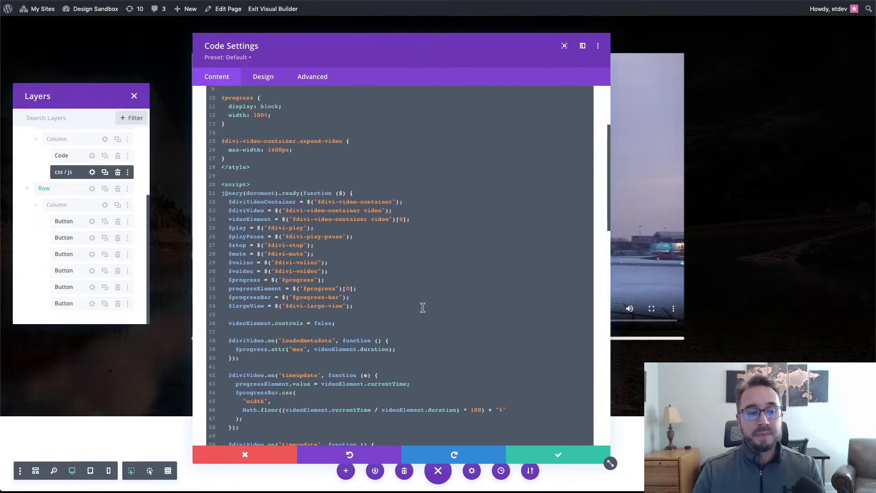
click(422, 307)
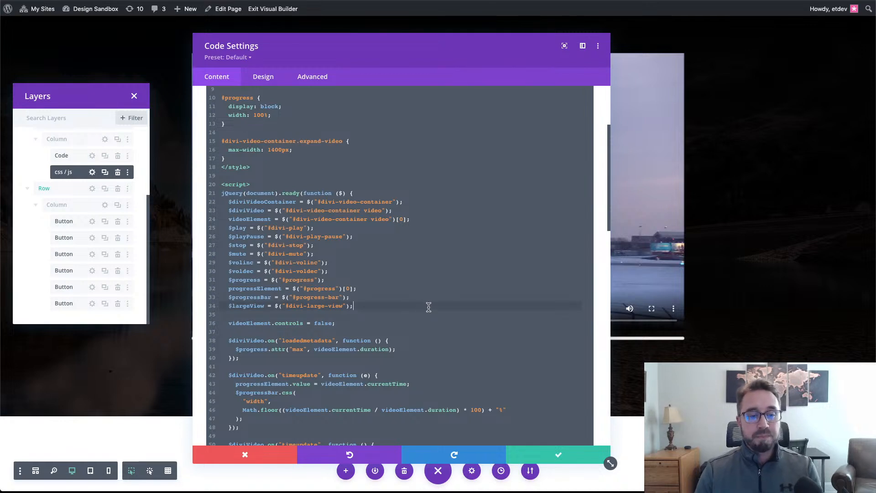
click(336, 184)
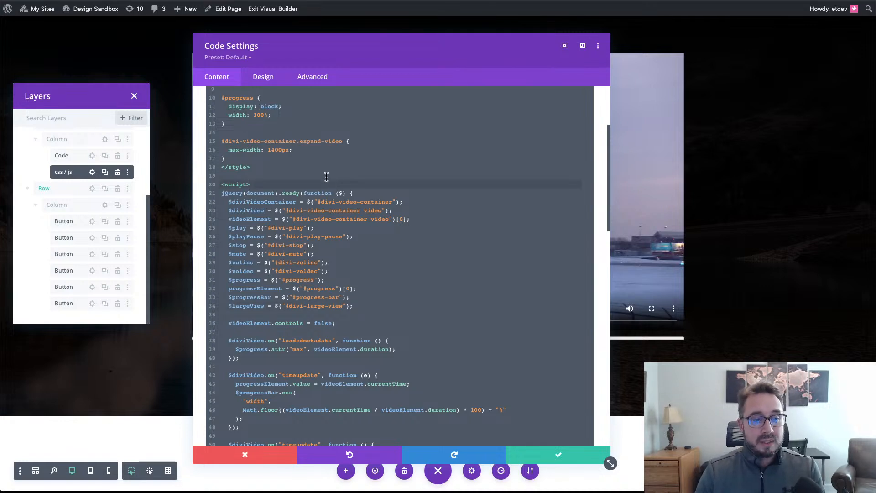
click(322, 175)
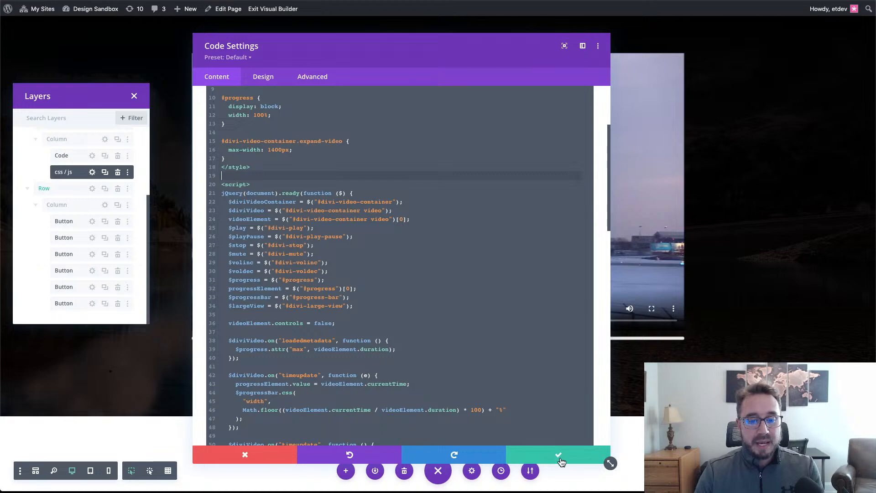
scroll(462, 353, down, 1)
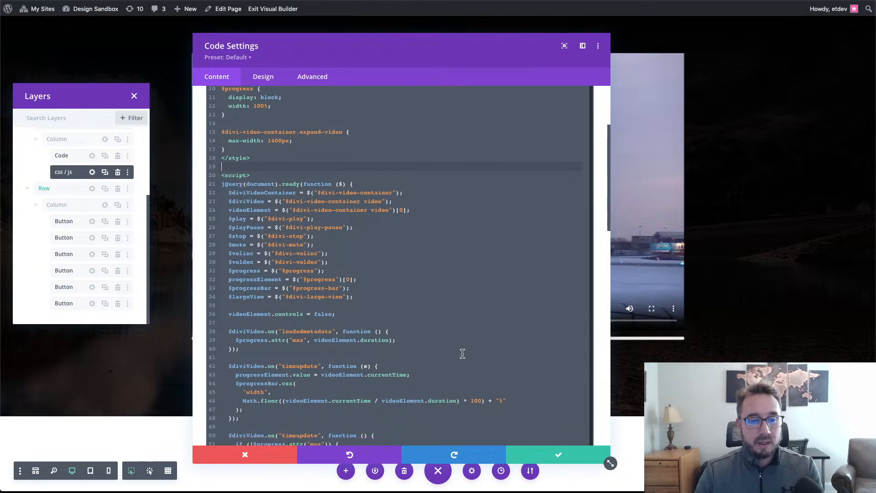
scroll(463, 354, down, 15)
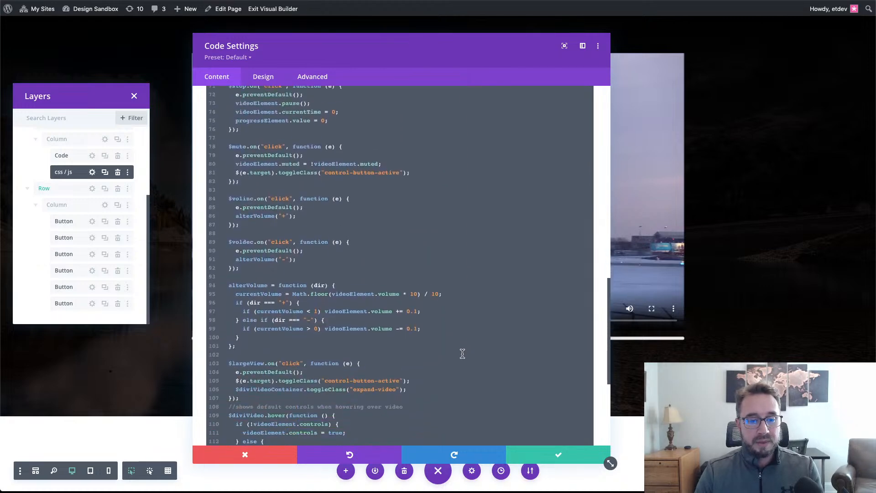
scroll(462, 354, down, 5)
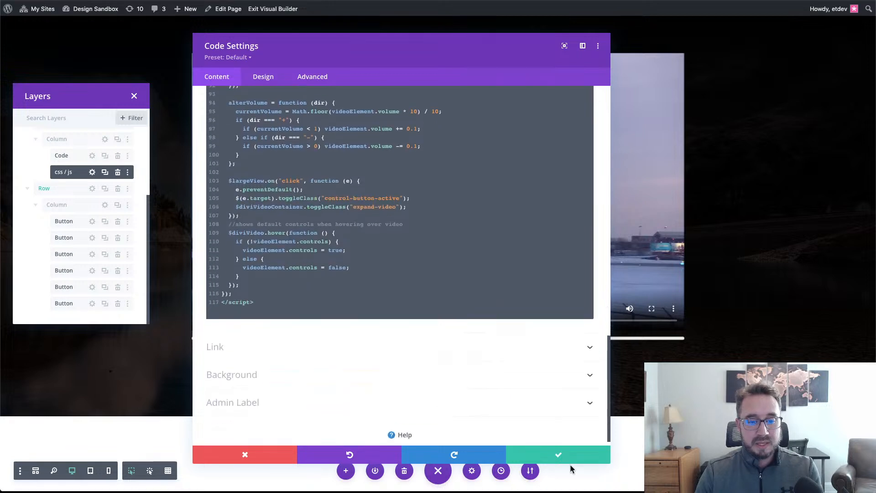
click(564, 458)
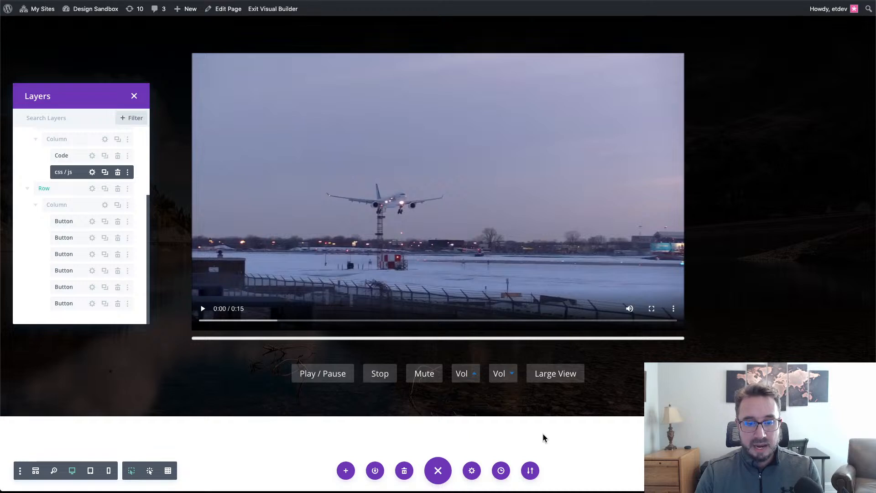
- Open the live page outside the Visual Builder in a new browser tab and switch to it
right_click(276, 9)
click(290, 15)
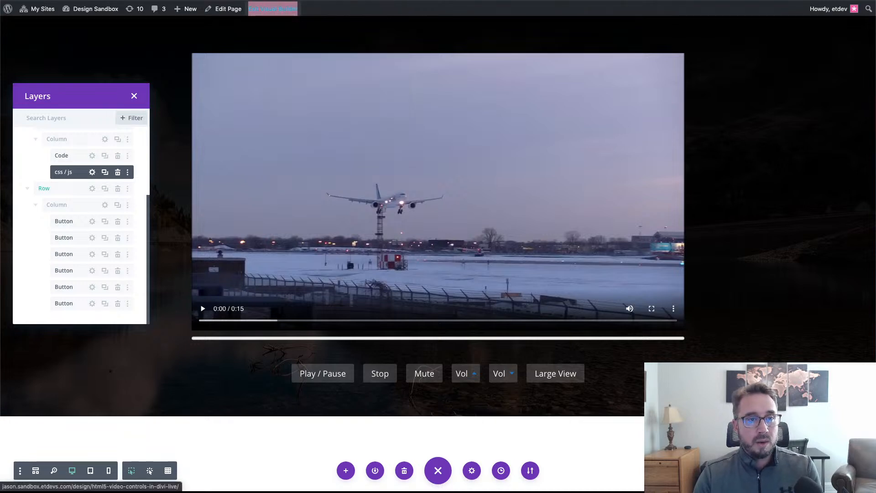
key(ctrl+Tab)
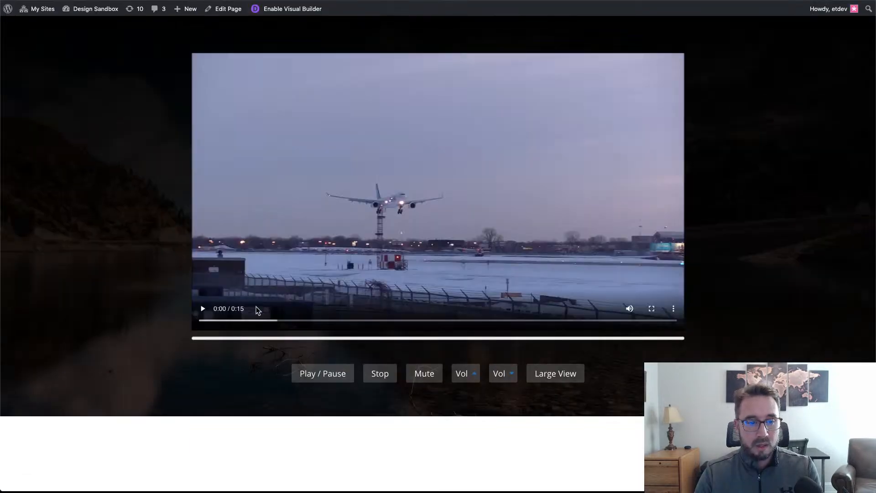
- Test the custom video buttons on the live page: play, stop, play again, toggle the large view on and off, and pause
click(322, 376)
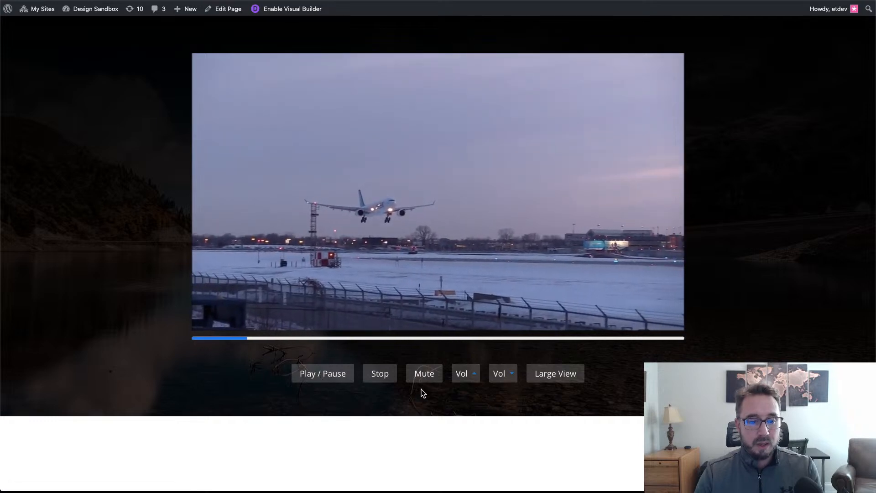
click(380, 377)
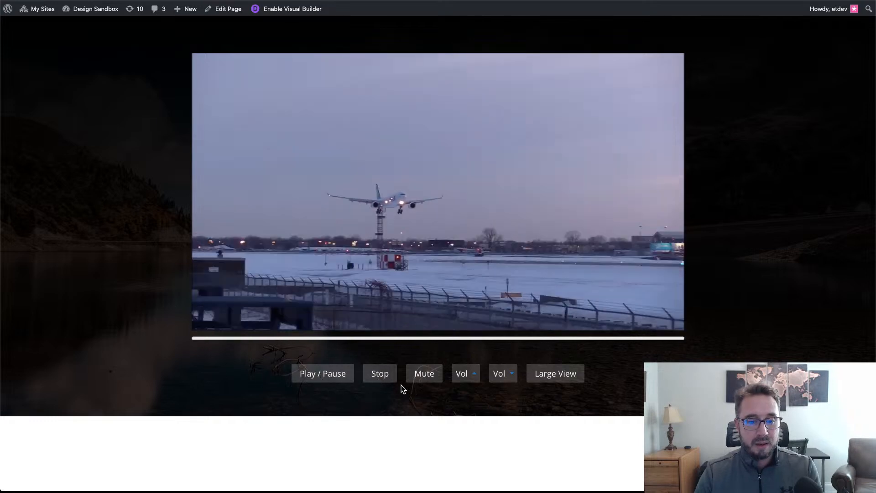
click(345, 381)
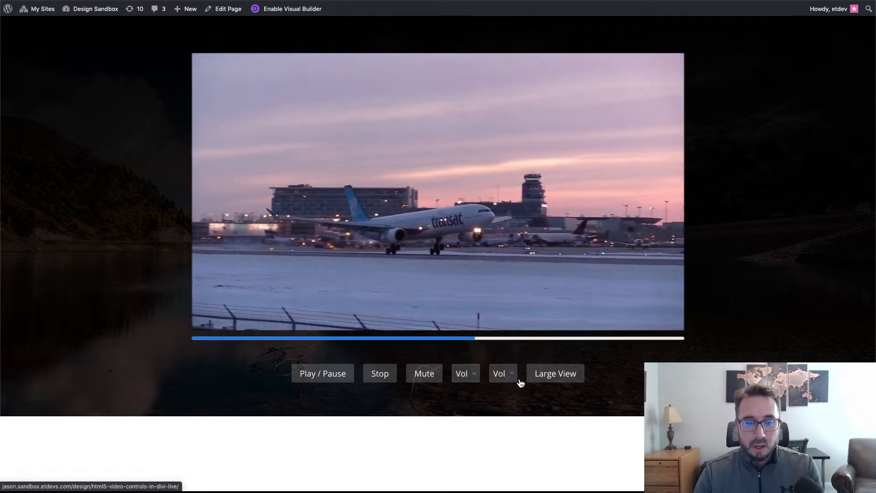
click(539, 377)
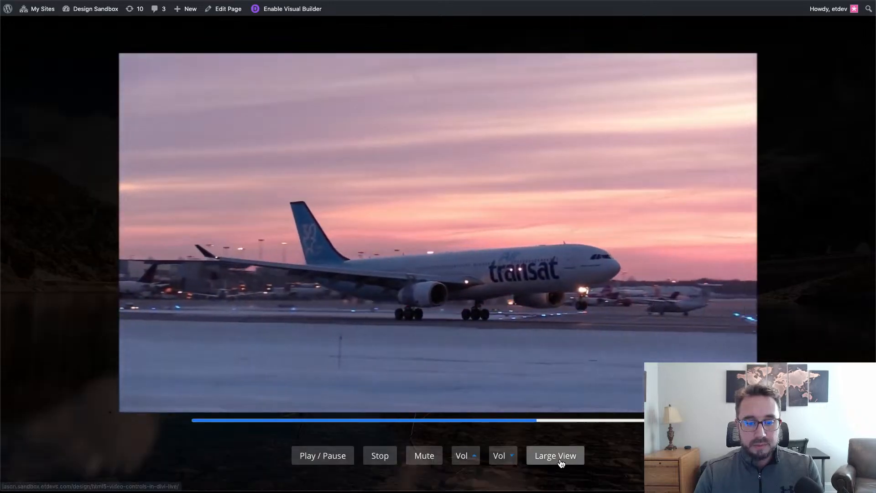
click(559, 460)
click(323, 377)
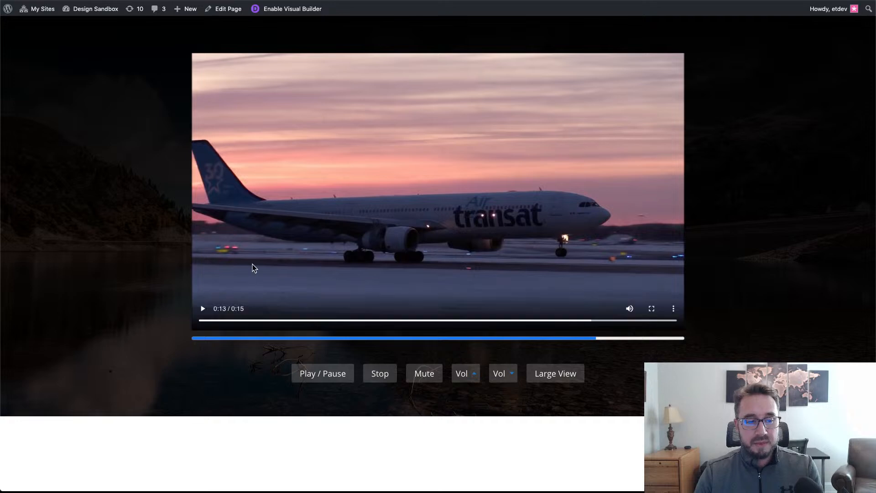
- Examine the video's default built-in controls and its context menu options on the live page
mouse_move(232, 306)
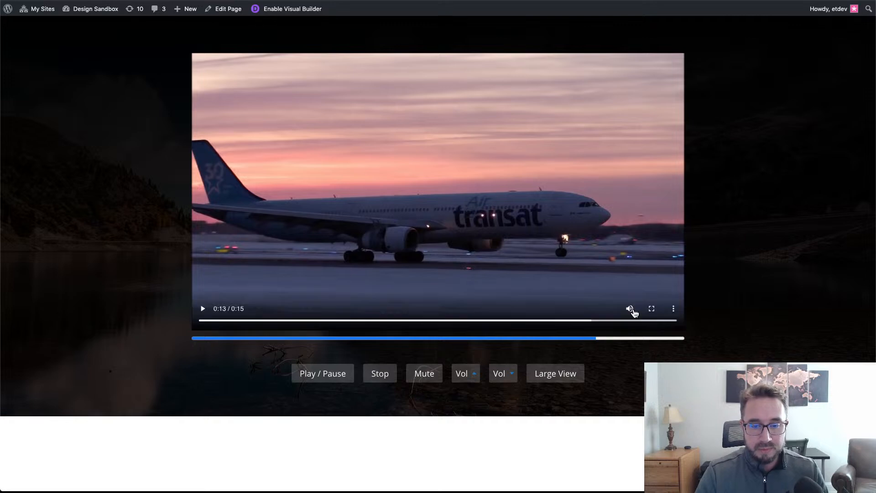
mouse_move(638, 325)
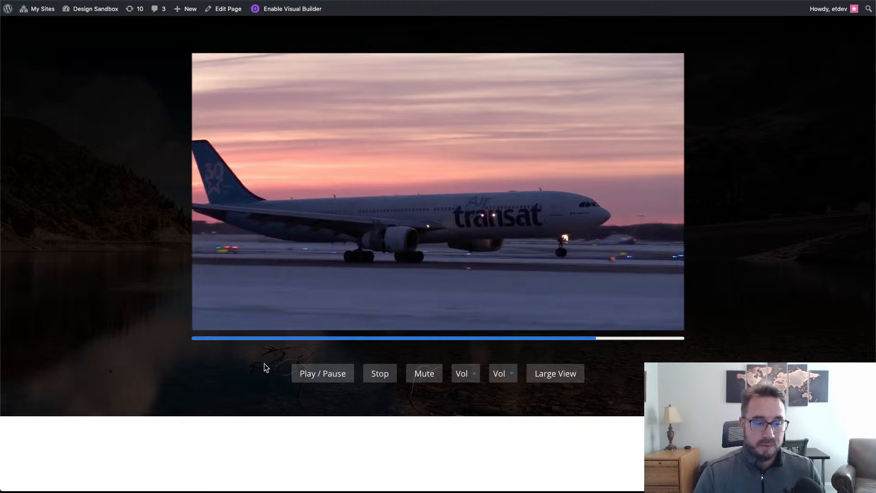
mouse_move(301, 226)
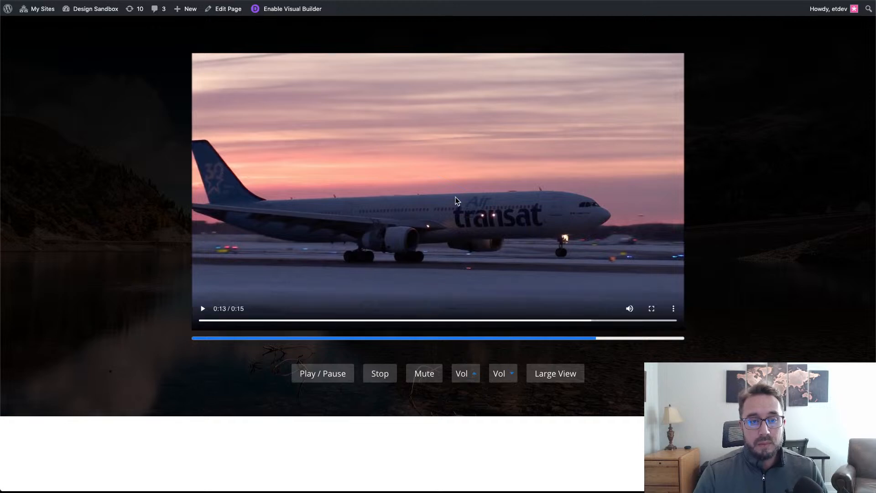
right_click(377, 181)
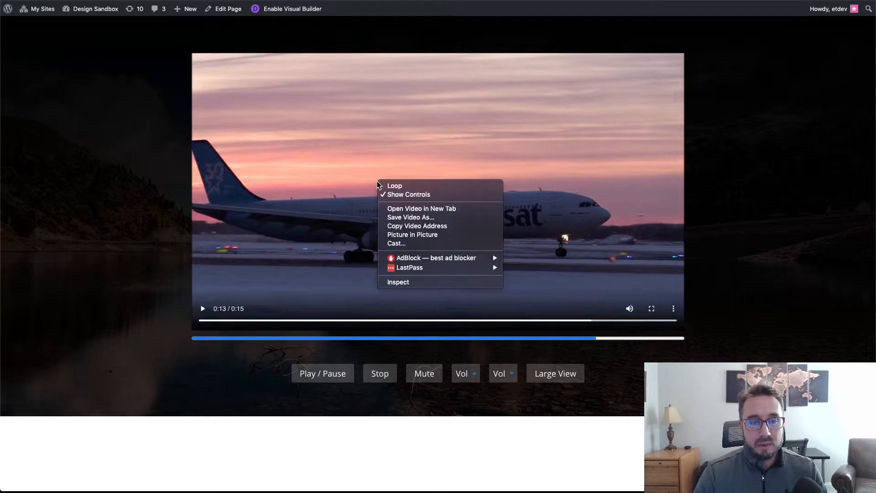
click(147, 171)
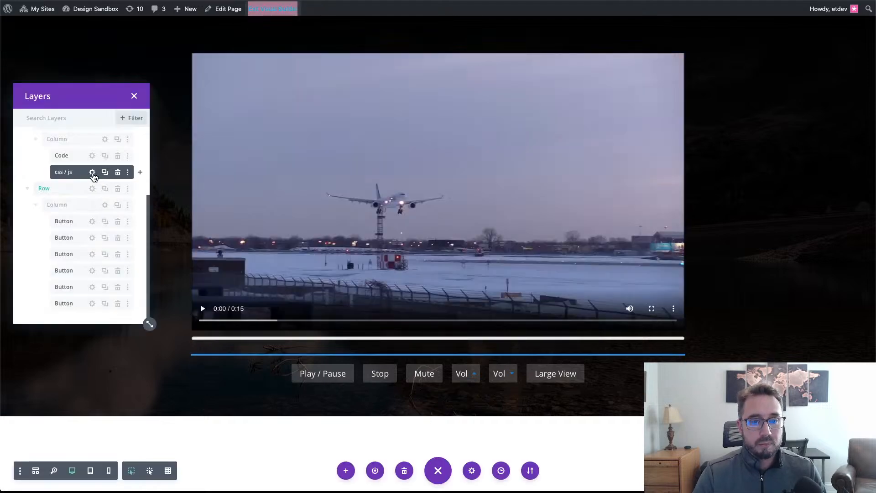
- Reopen the css / js module's settings in the Visual Builder and examine the script's variable declarations from $diviVideoContainer to $largeView
click(93, 176)
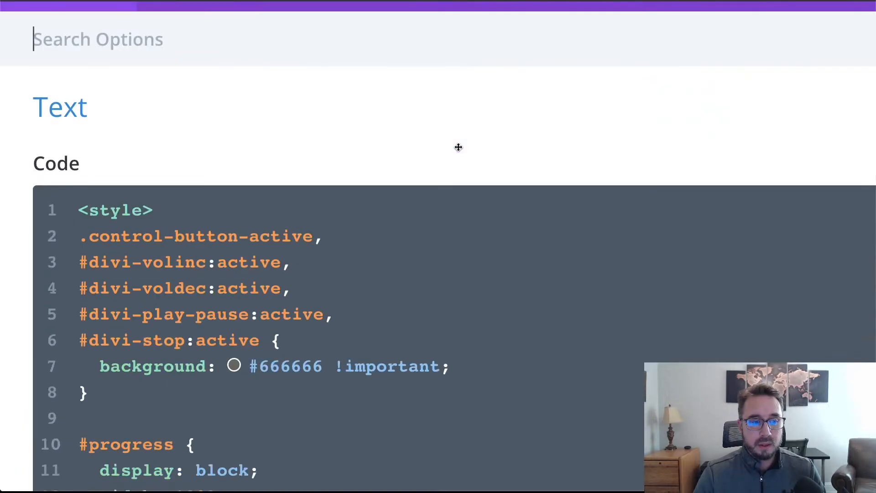
scroll(459, 147, down, 15)
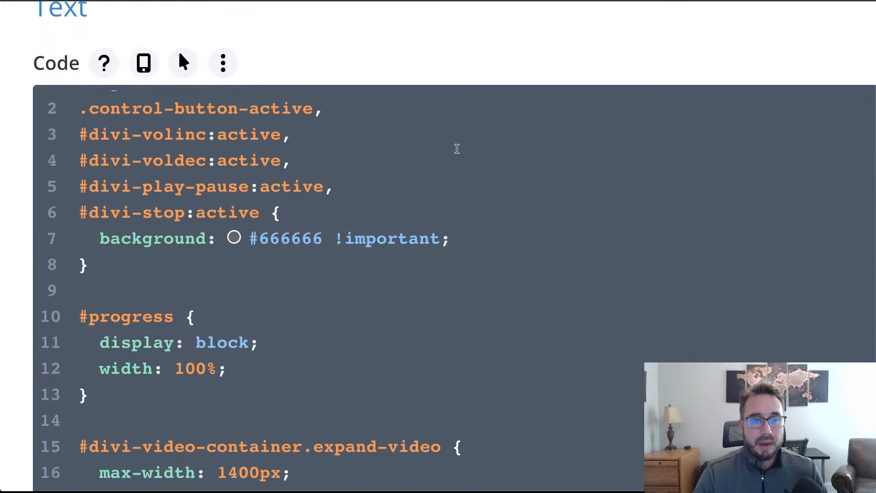
scroll(457, 148, down, 2)
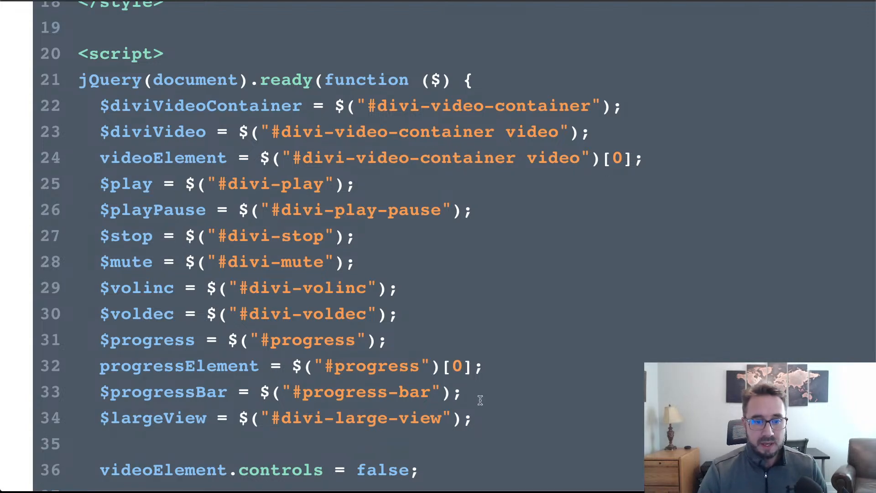
drag(493, 418, 61, 120)
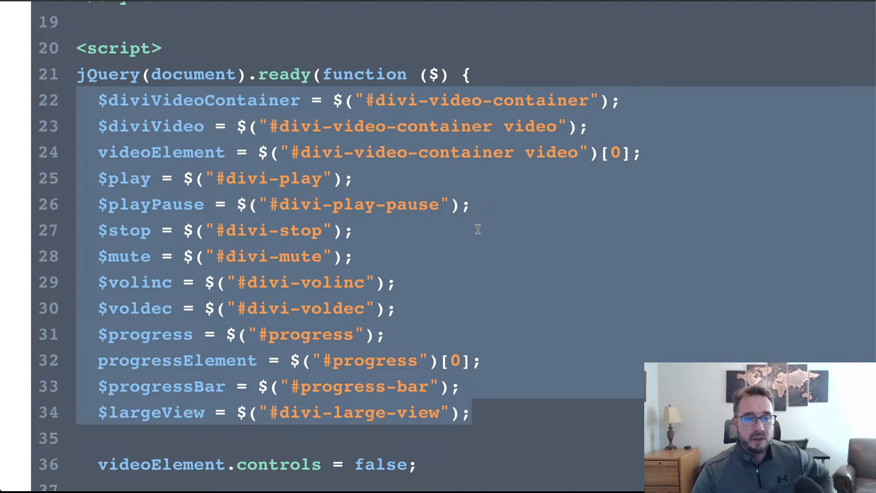
click(438, 207)
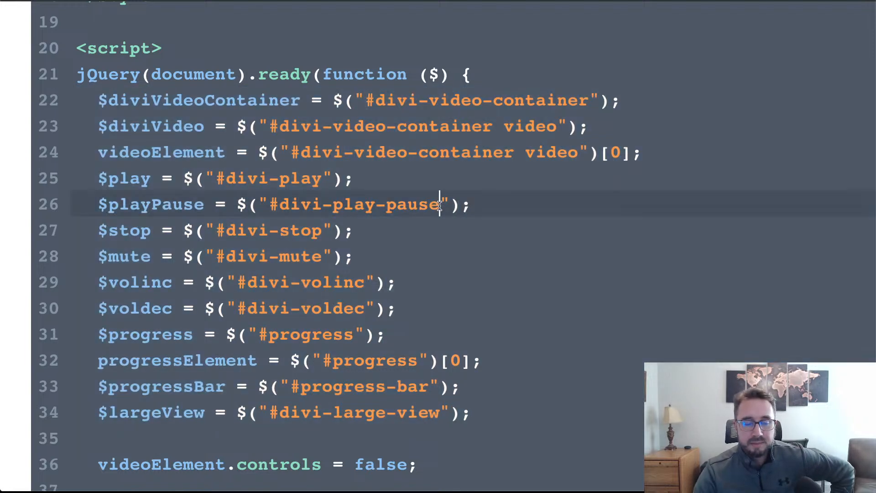
- Examine the #divi-play-pause, #divi-stop and #divi-mute ID selectors assigned to the script's button variables
drag(439, 205, 274, 204)
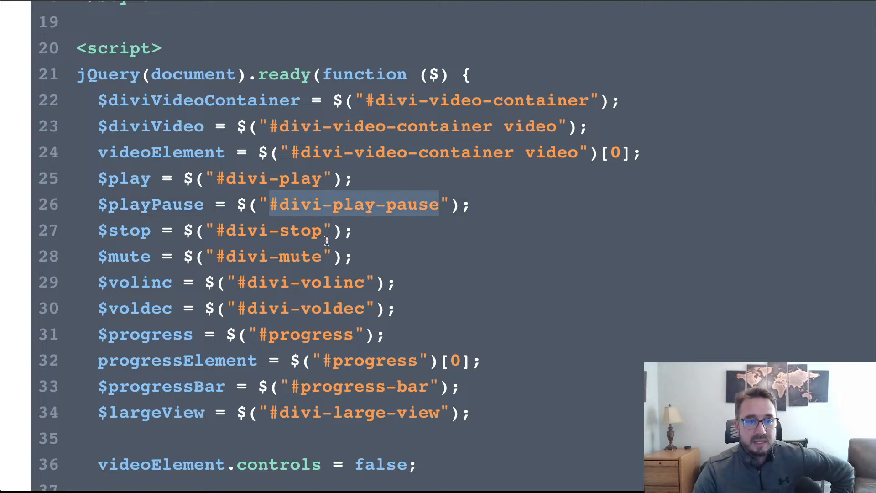
drag(322, 231, 216, 231)
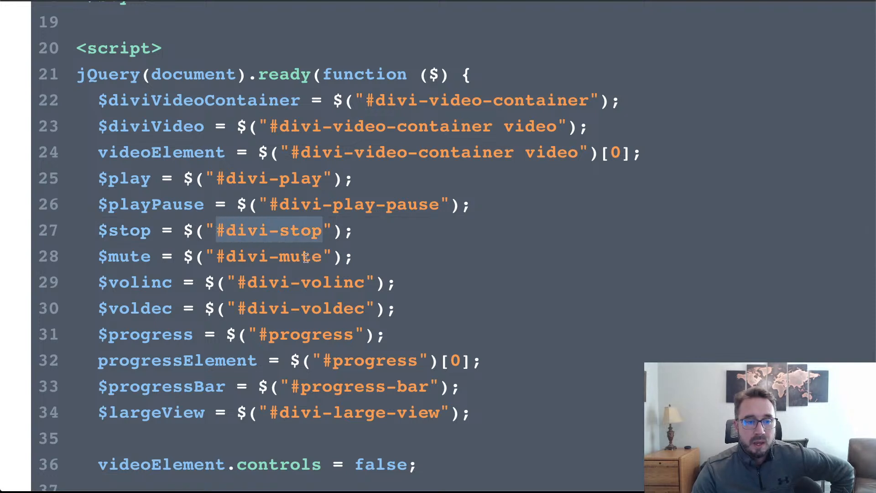
drag(323, 257, 217, 260)
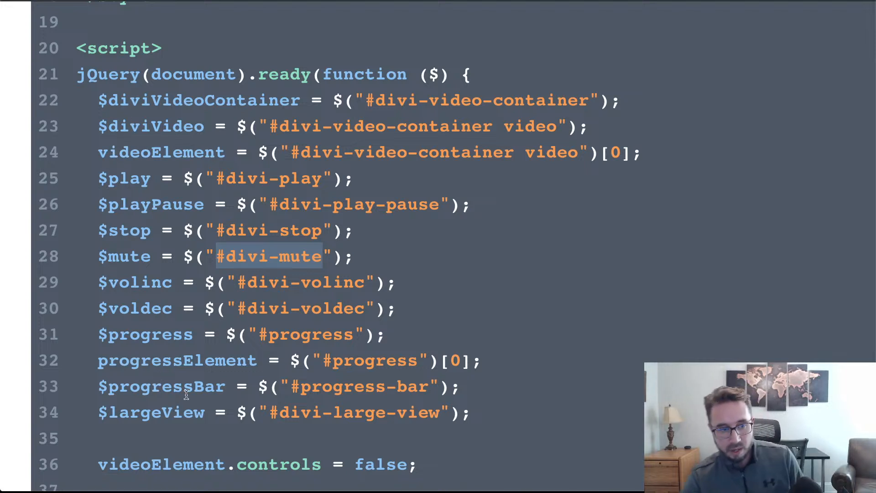
click(470, 290)
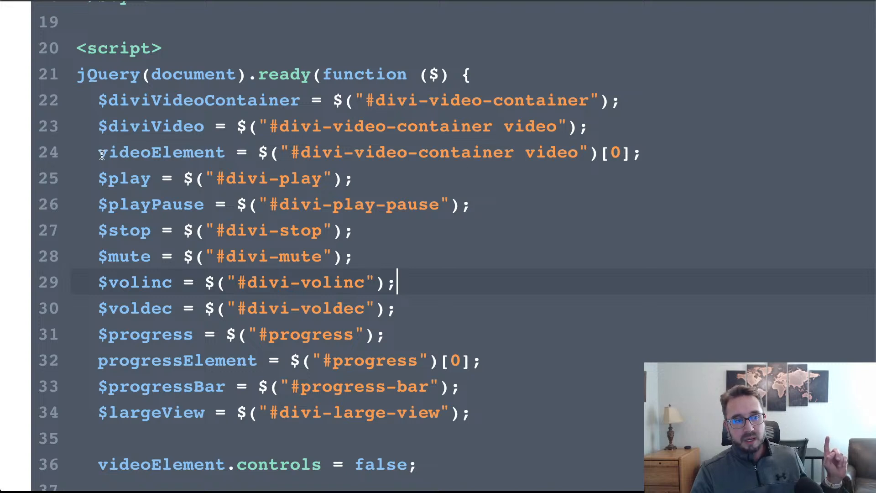
- Examine the videoElement declaration and the [0] index after its #divi-video-container video selector
drag(98, 154, 225, 151)
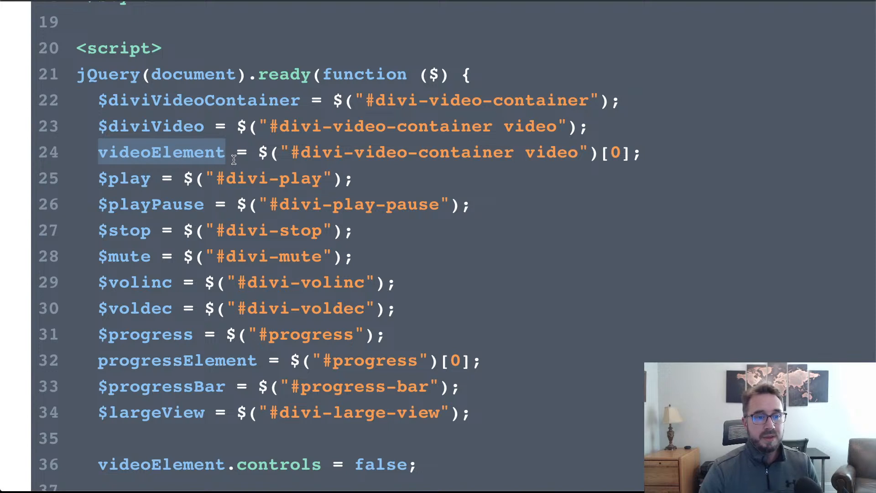
click(235, 157)
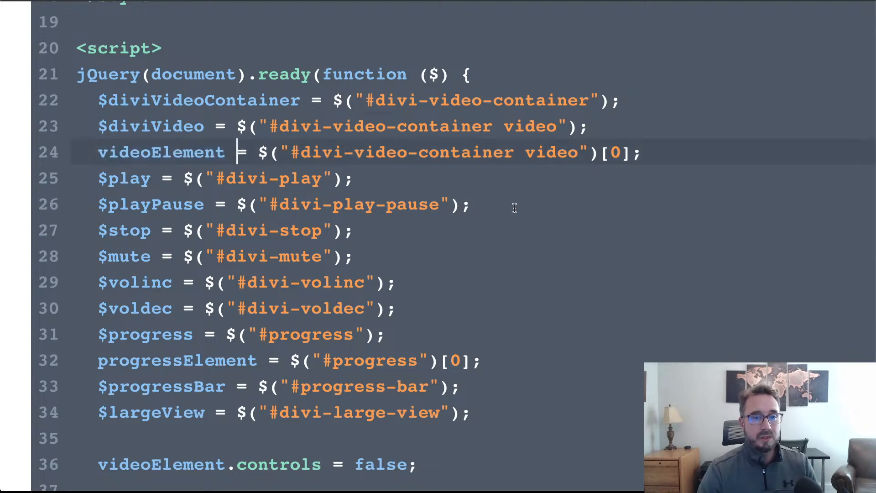
click(520, 198)
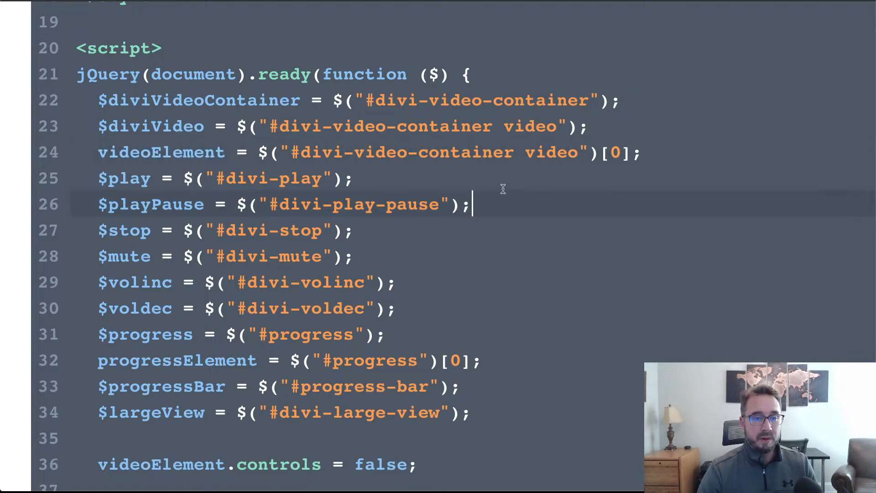
click(502, 185)
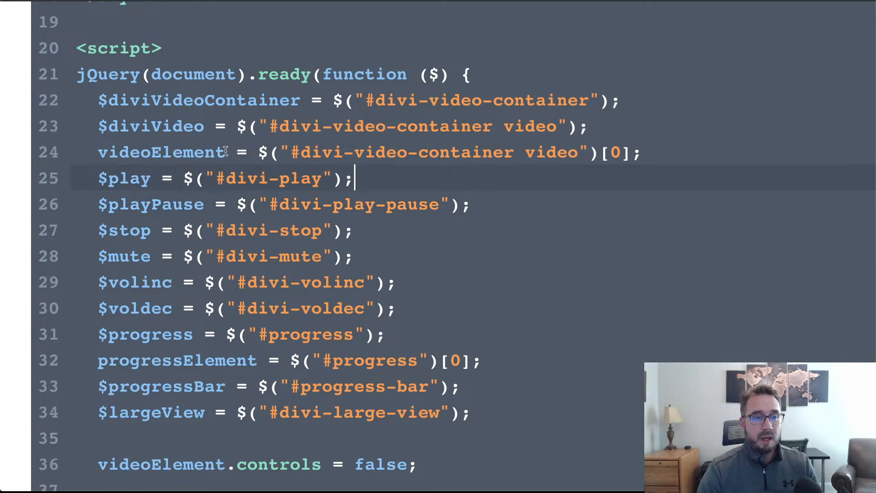
click(226, 151)
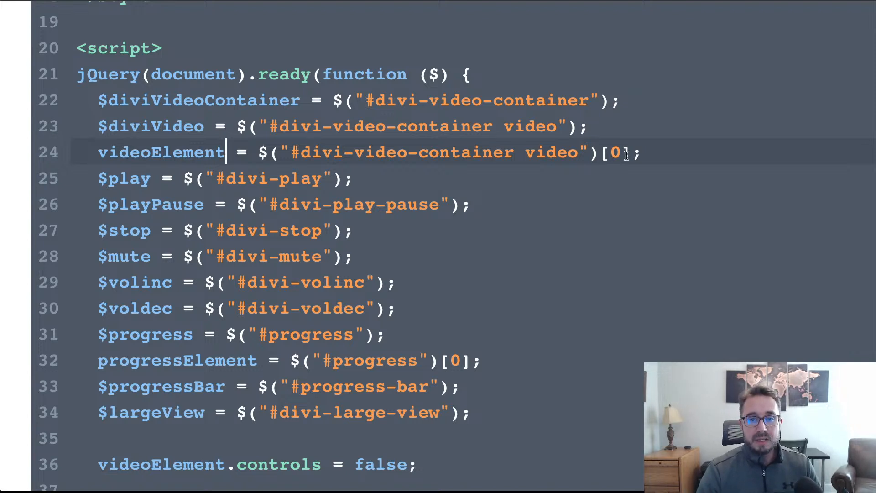
double_click(604, 154)
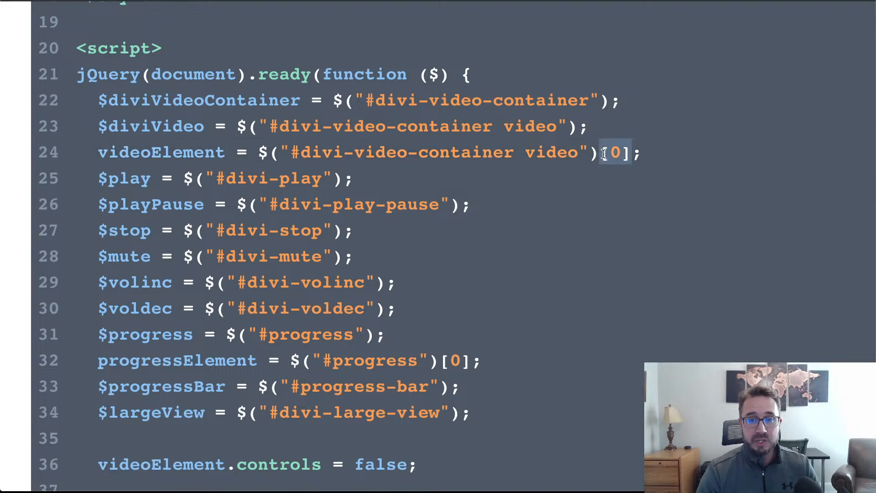
double_click(199, 152)
click(369, 170)
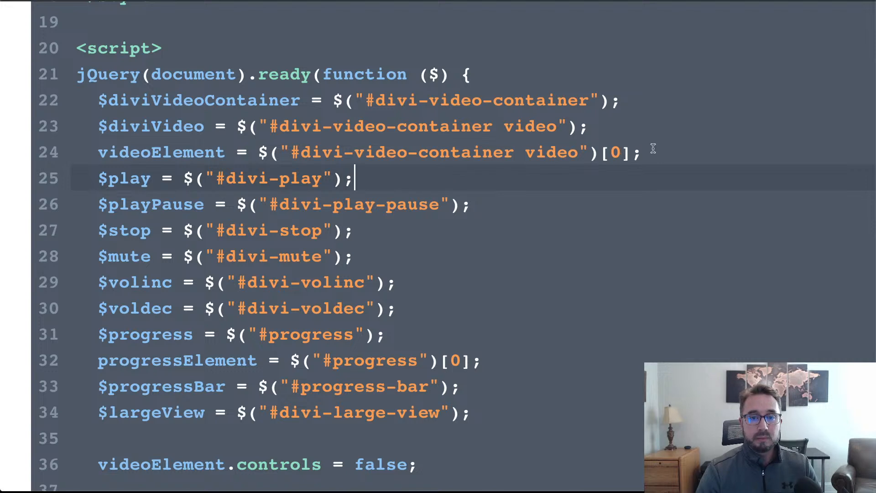
click(652, 149)
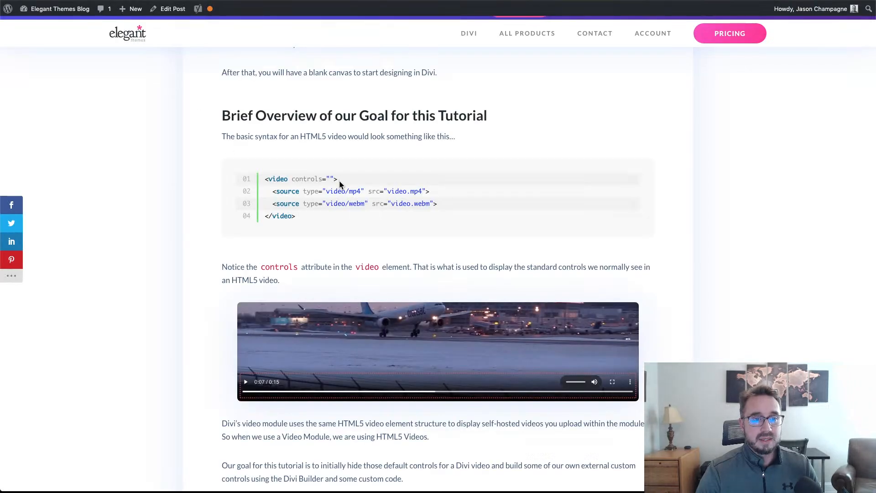
- Examine the basic HTML5 video syntax snippet, from the opening video tag to the closing one, in the Elegant Themes blog post
drag(342, 180, 272, 179)
click(305, 222)
drag(305, 218, 259, 180)
double_click(271, 179)
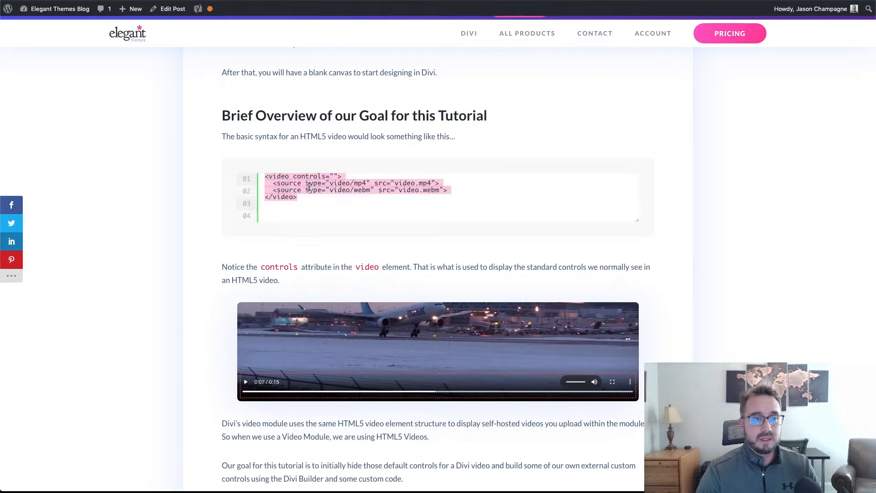
click(286, 231)
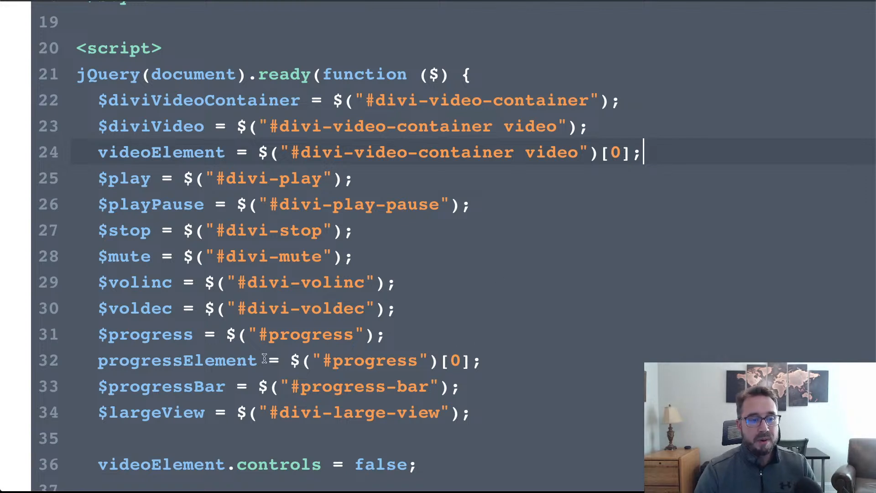
- Return to the module's script and examine the progressElement declaration and its [0] index
double_click(212, 364)
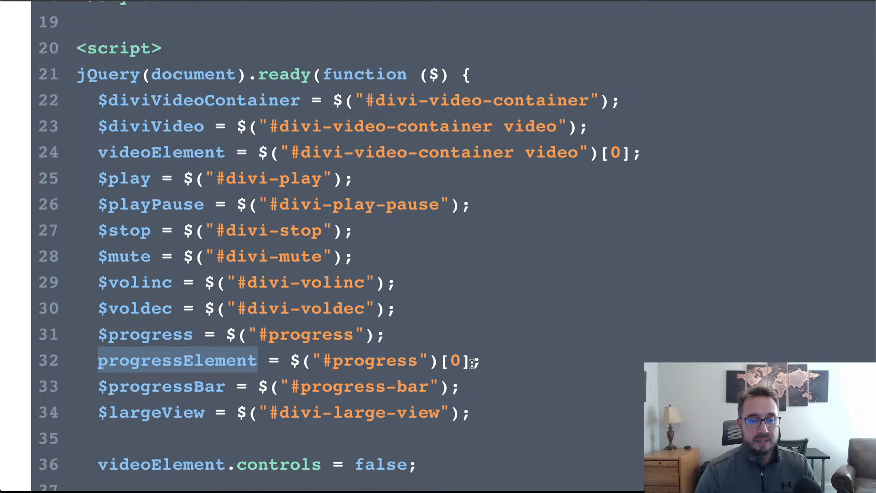
click(473, 363)
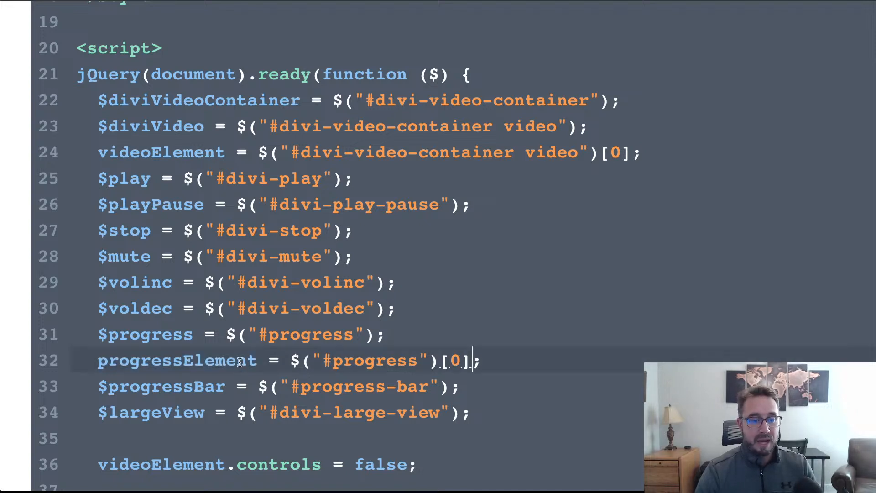
double_click(240, 362)
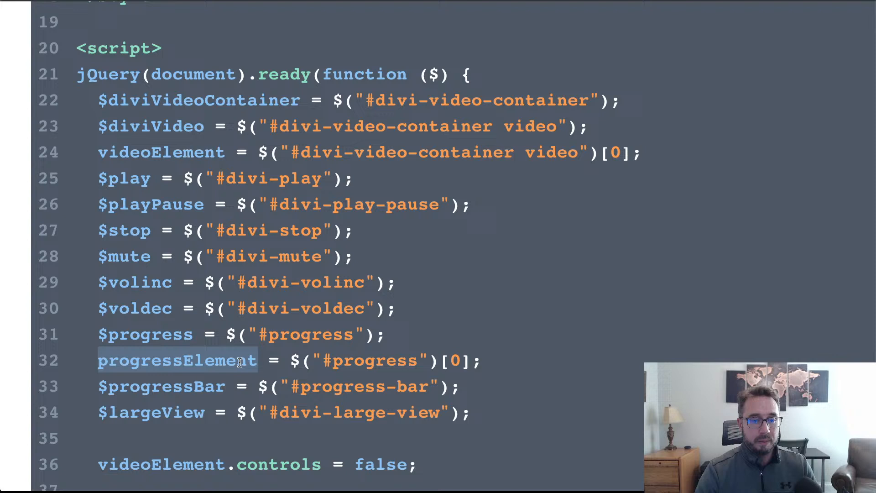
click(548, 355)
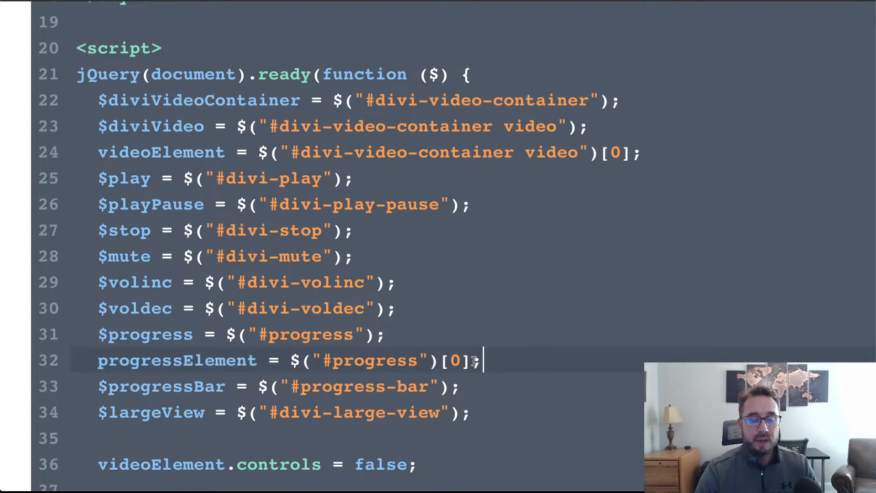
drag(471, 361, 443, 361)
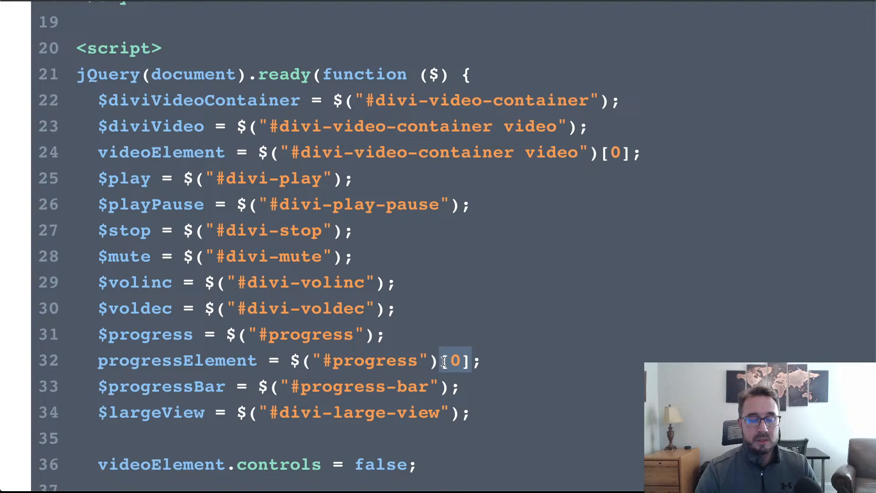
click(490, 362)
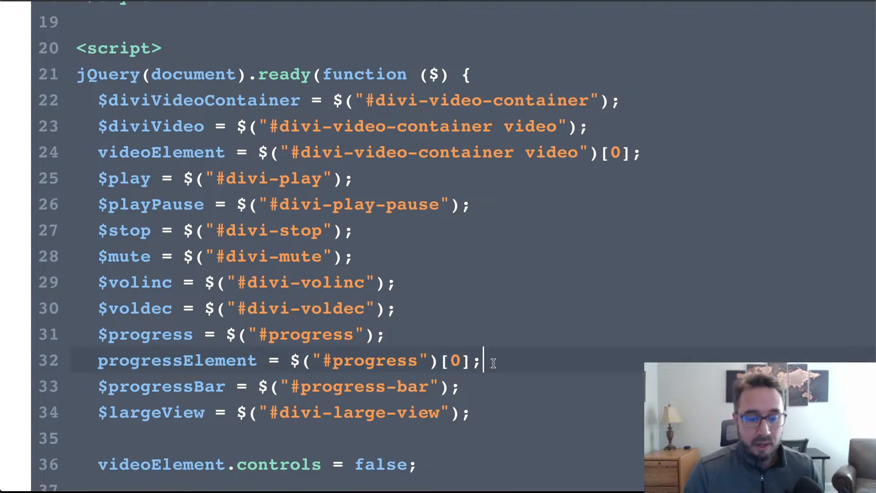
- Examine the videoElement.controls = false statement below the variable declarations
scroll(495, 360, down, 3)
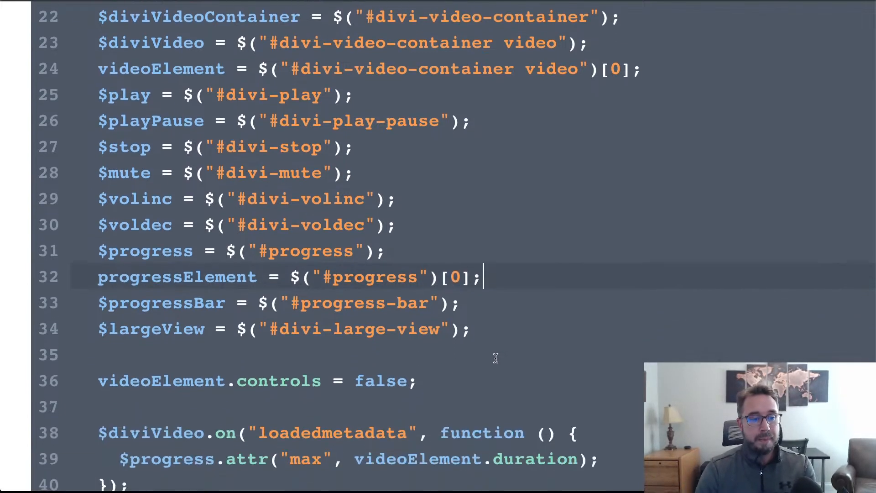
scroll(495, 358, down, 6)
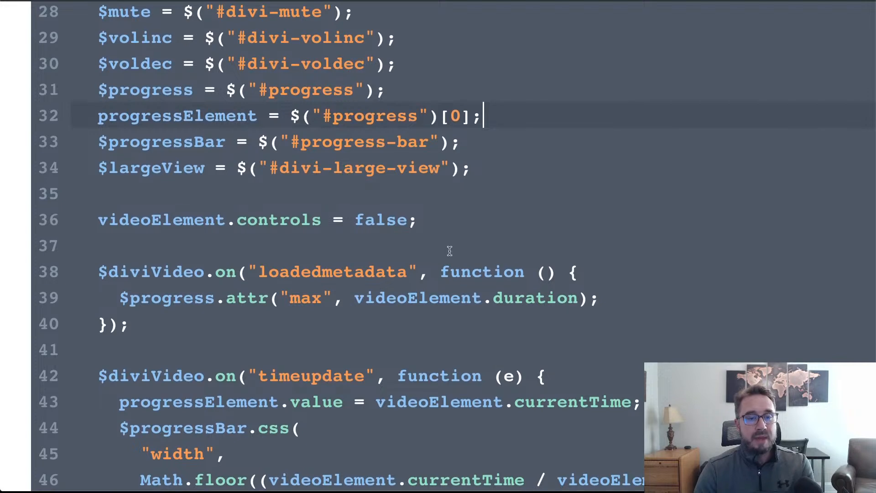
drag(418, 220, 92, 214)
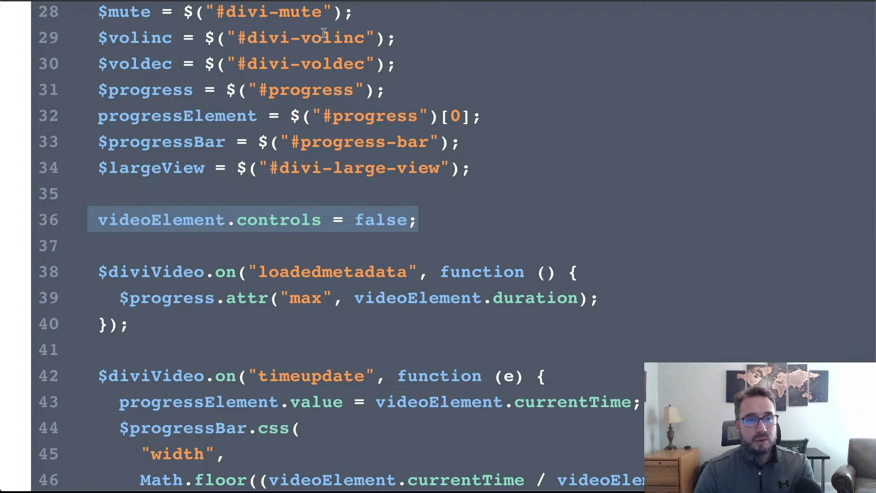
click(443, 221)
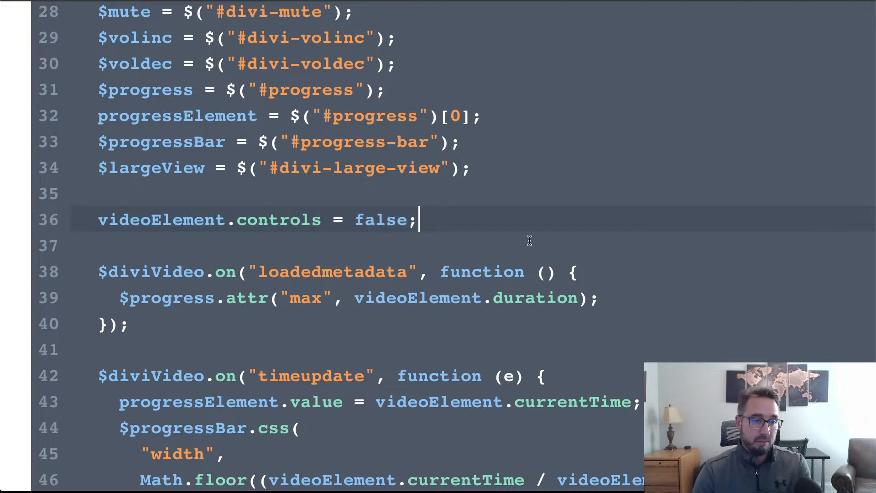
- Examine the $diviVideo loadedmetadata handler, including its event name and the videoElement.duration value passed to the progress max attribute
click(631, 283)
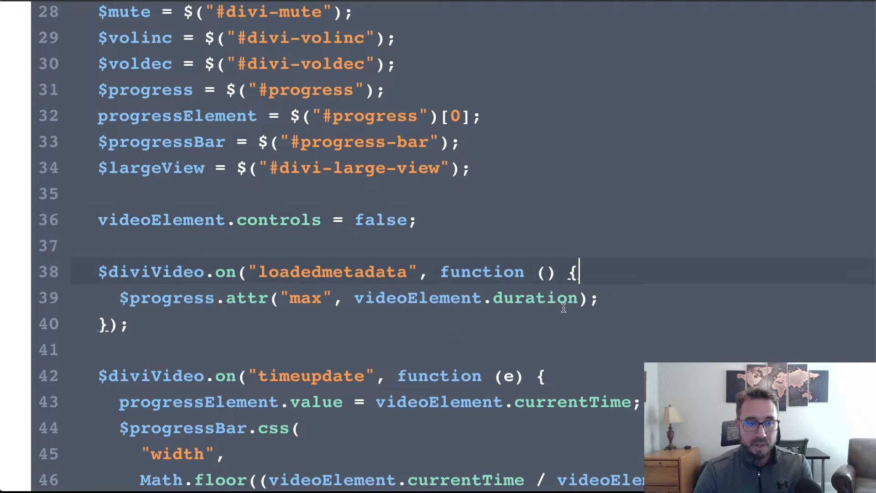
drag(181, 330, 72, 272)
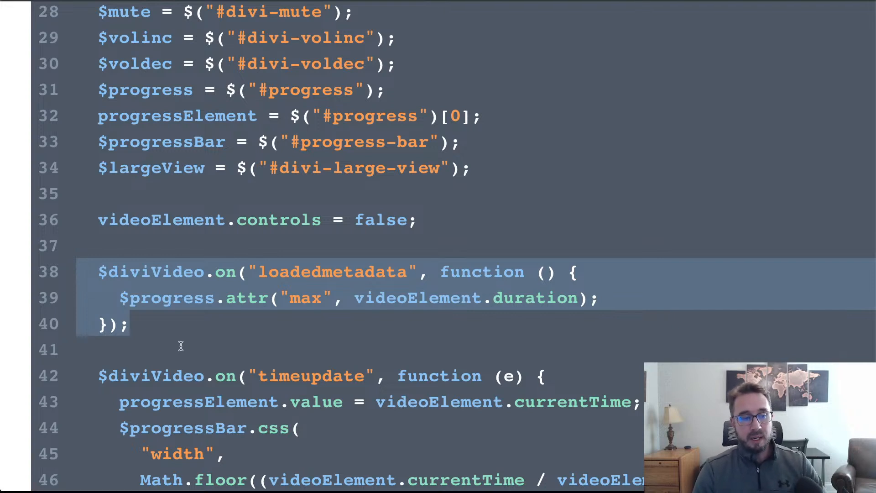
click(153, 275)
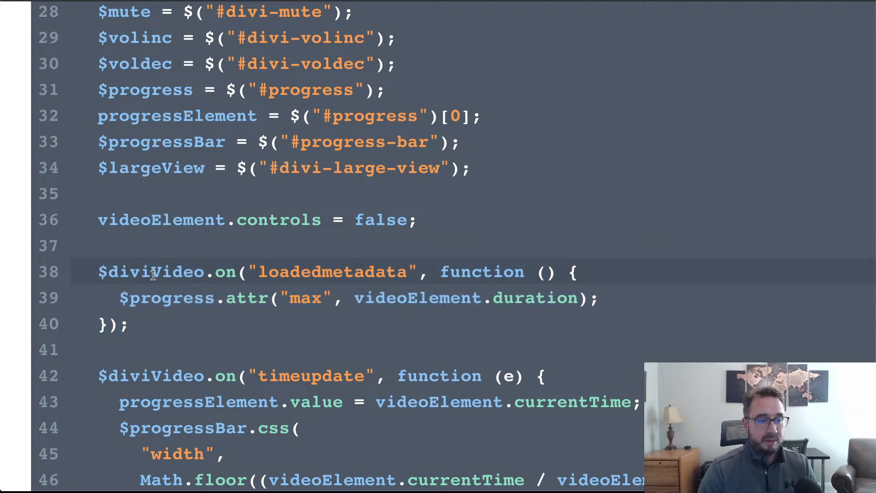
click(206, 274)
drag(208, 274, 101, 270)
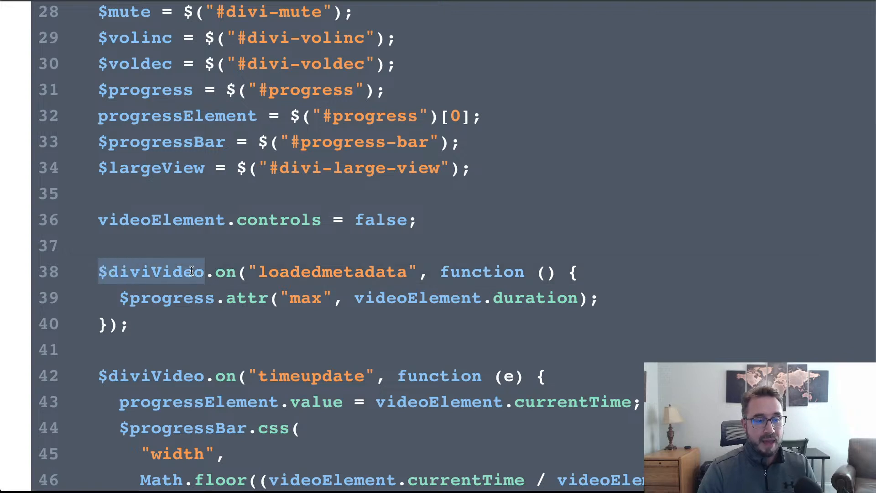
click(228, 324)
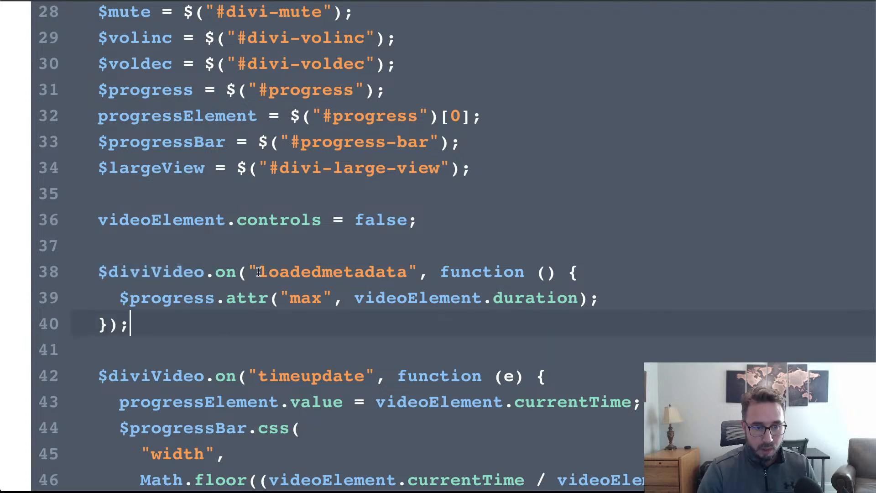
drag(258, 272, 412, 274)
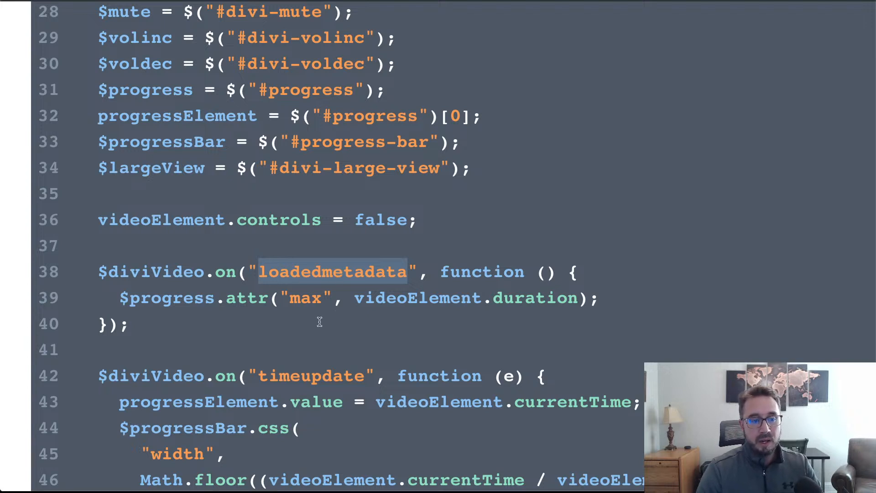
click(239, 318)
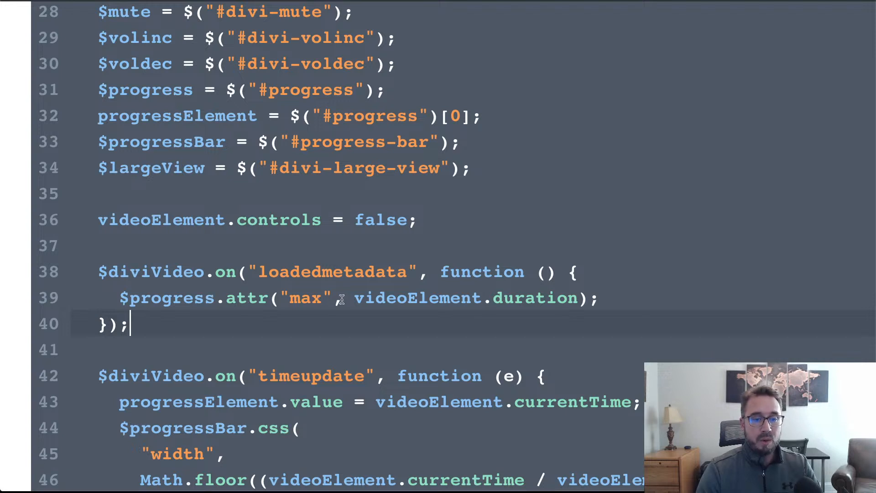
drag(355, 299, 579, 299)
click(597, 320)
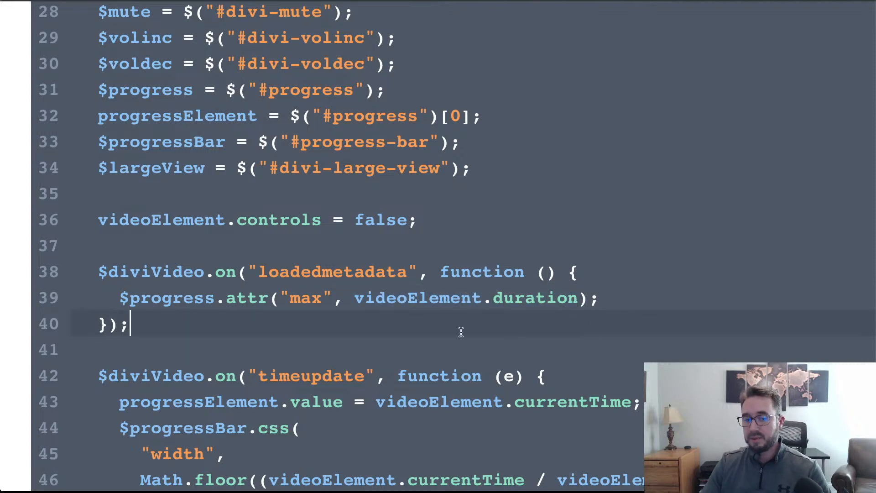
- Examine the first $diviVideo timeupdate handler, from the event name and progressElement.value assignment to the Math.floor width calculation for $progressBar
scroll(461, 332, down, 1)
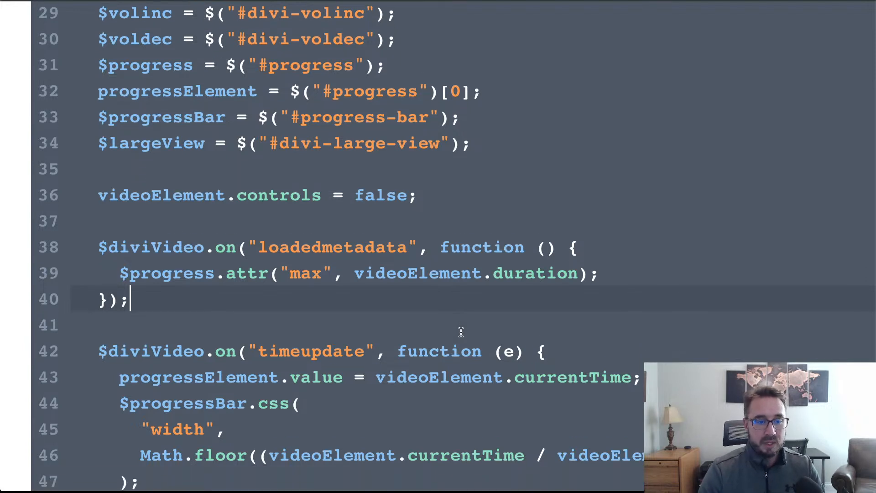
scroll(461, 332, down, 4)
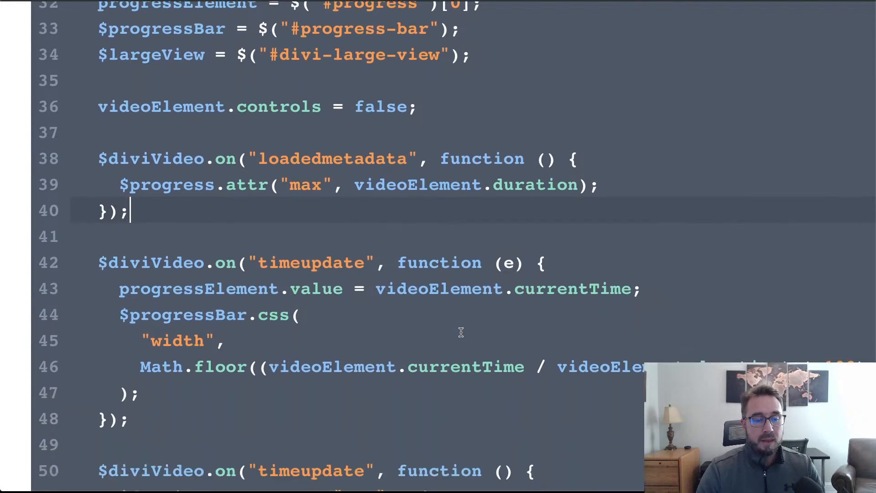
click(166, 423)
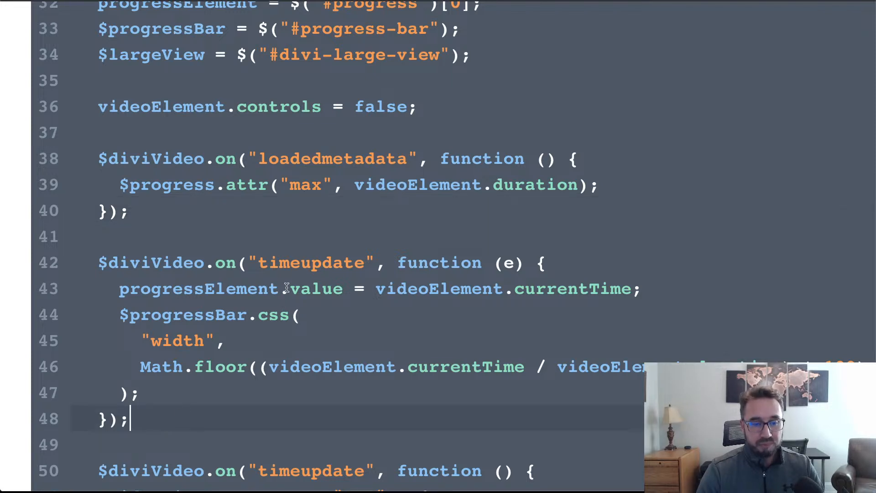
click(299, 265)
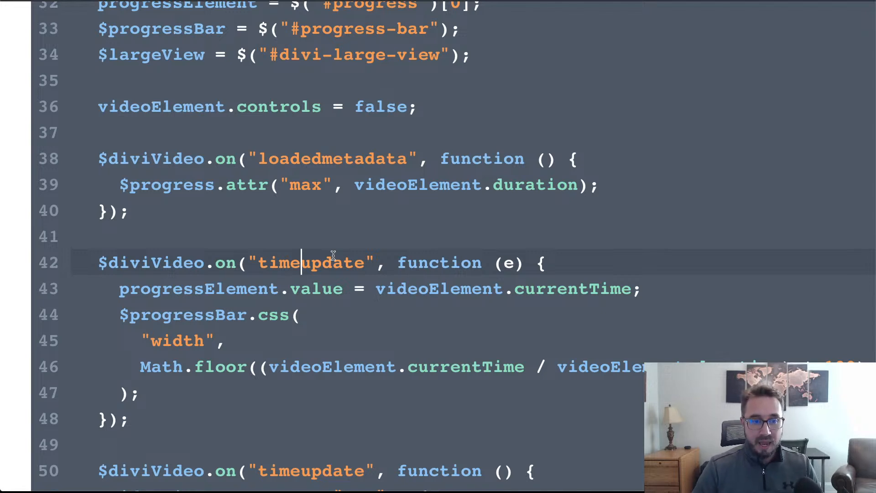
click(329, 322)
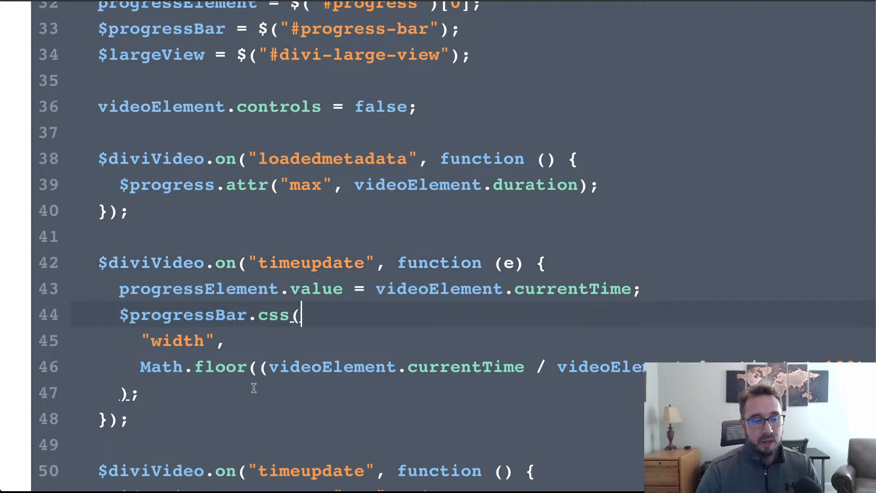
drag(254, 388, 40, 297)
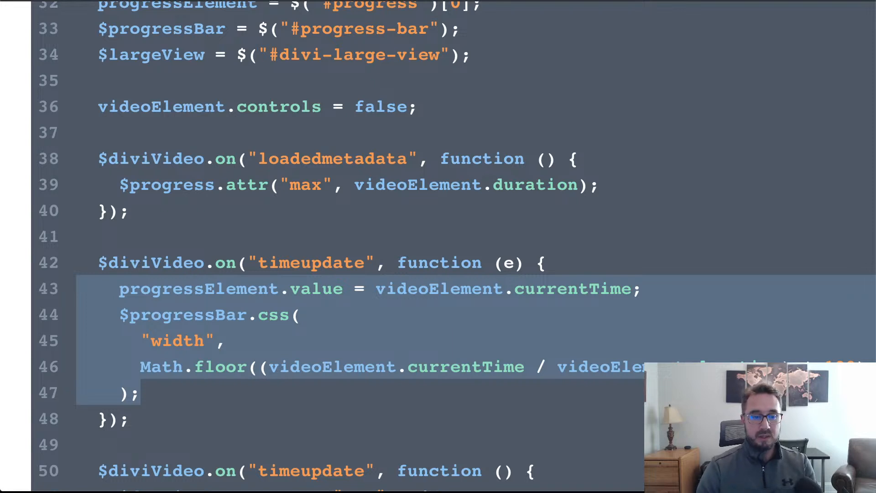
key(Down)
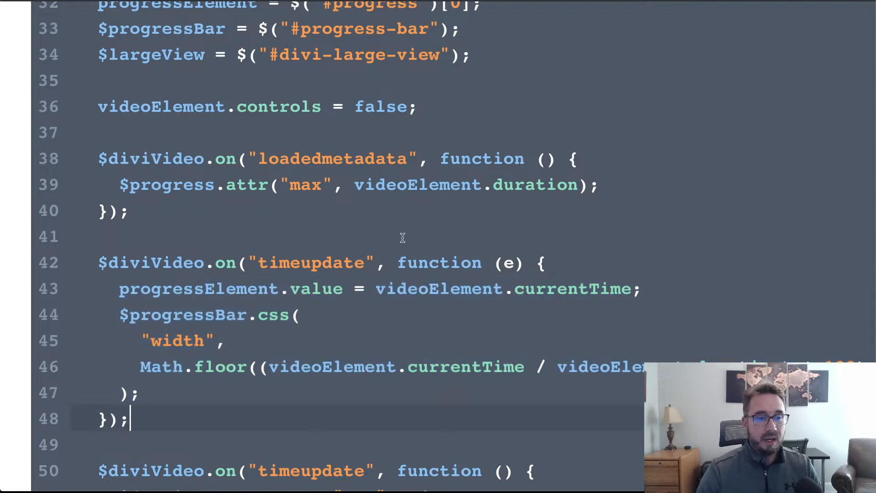
scroll(312, 338, down, 4)
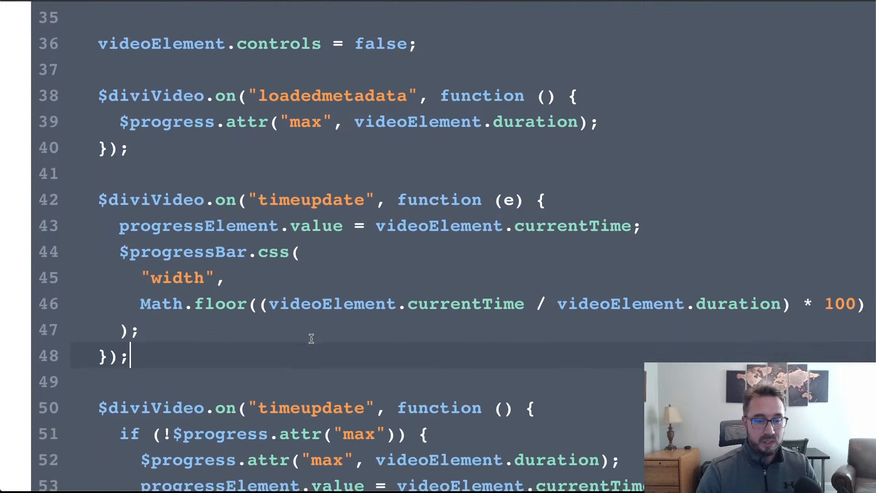
scroll(312, 338, up, 2)
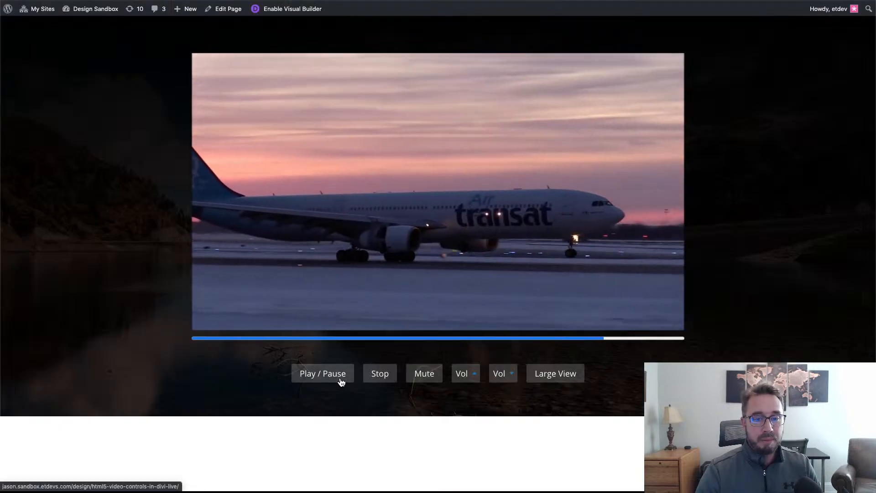
- Switch to the live page and test the Play / Pause and Stop buttons while watching the video's progress bar
click(338, 382)
click(388, 380)
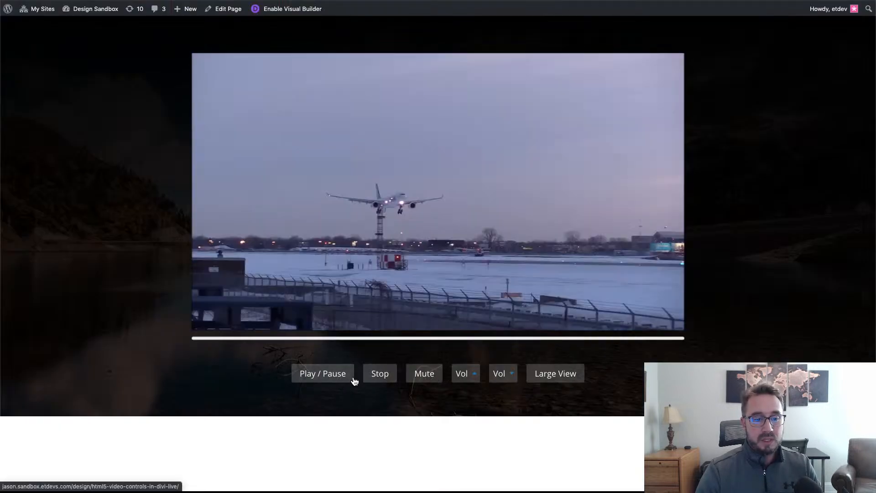
click(327, 375)
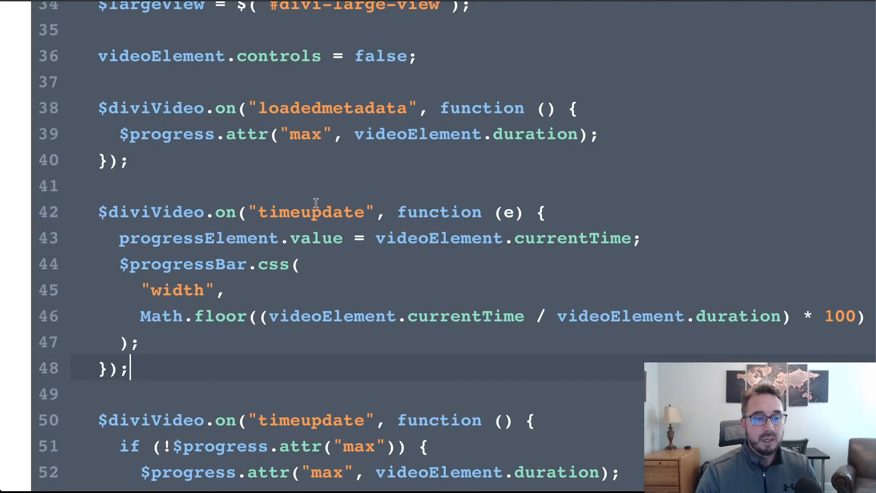
- Return to the script and examine the second timeupdate handler with its if (!$progress.attr("max")) check
scroll(316, 203, down, 6)
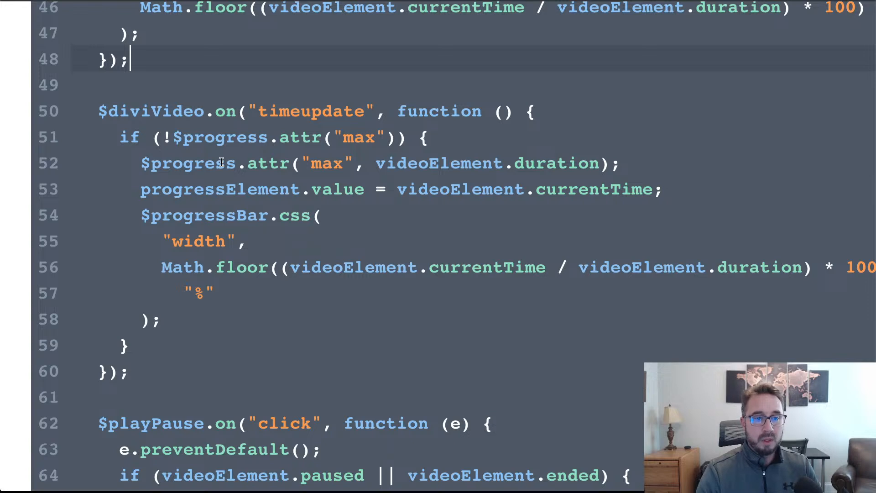
scroll(221, 162, down, 3)
scroll(221, 162, up, 1)
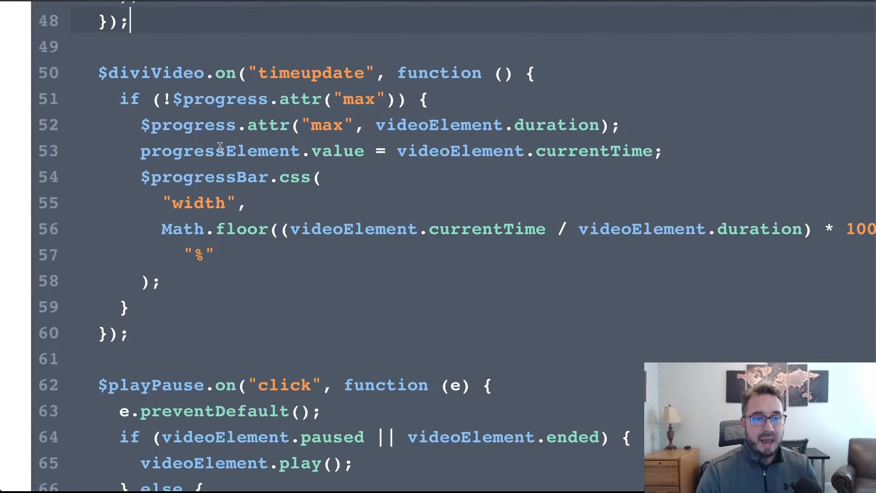
- Examine the $playPause click handler, including its if condition and the videoElement.play() and videoElement.pause() branches
scroll(220, 147, down, 10)
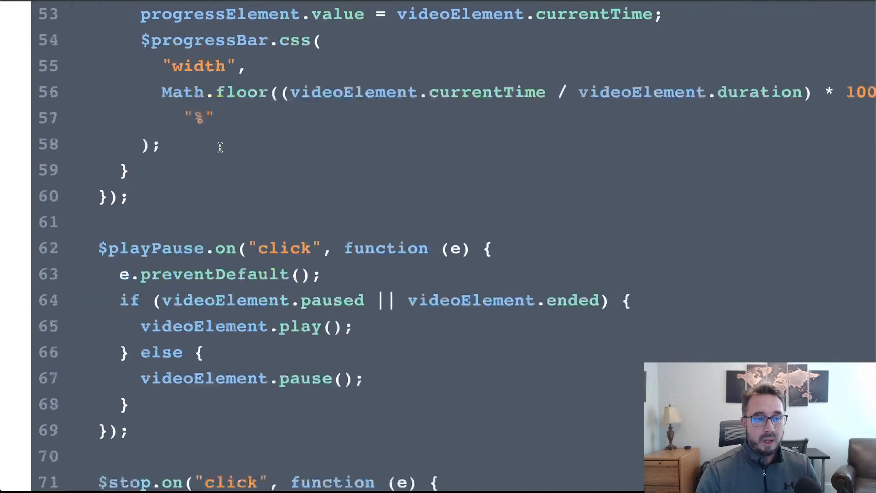
scroll(220, 147, down, 4)
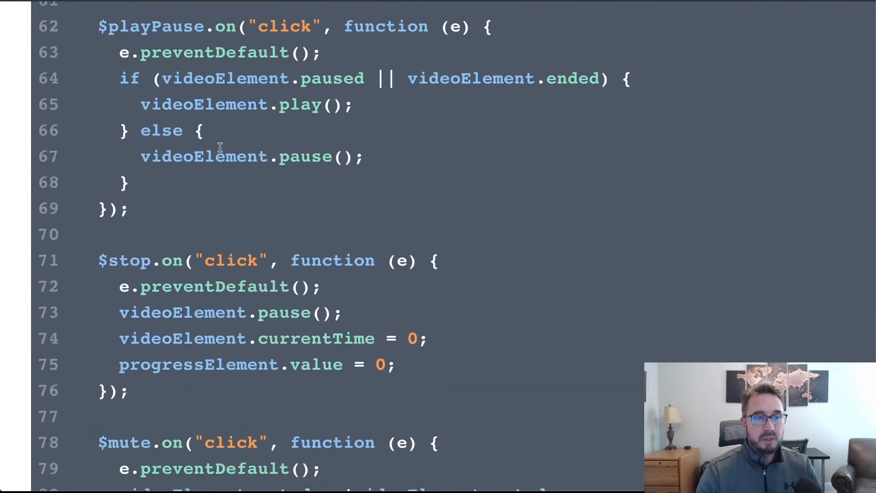
scroll(220, 147, up, 1)
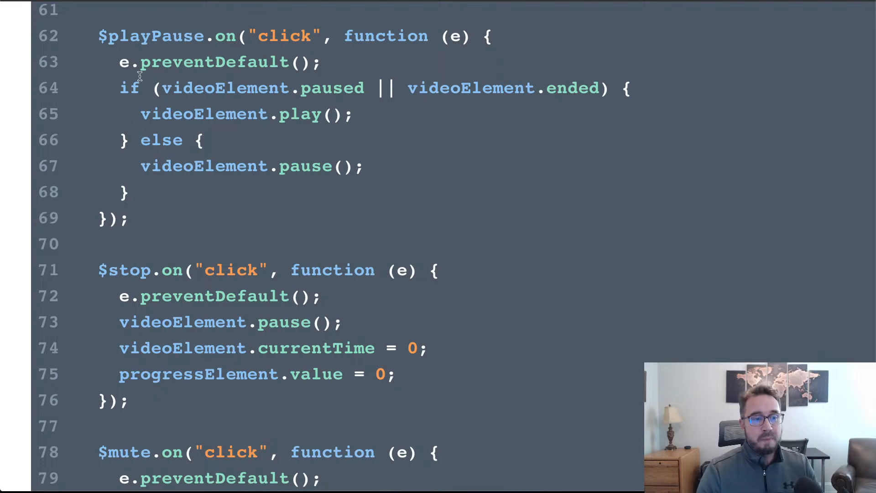
drag(104, 36, 202, 40)
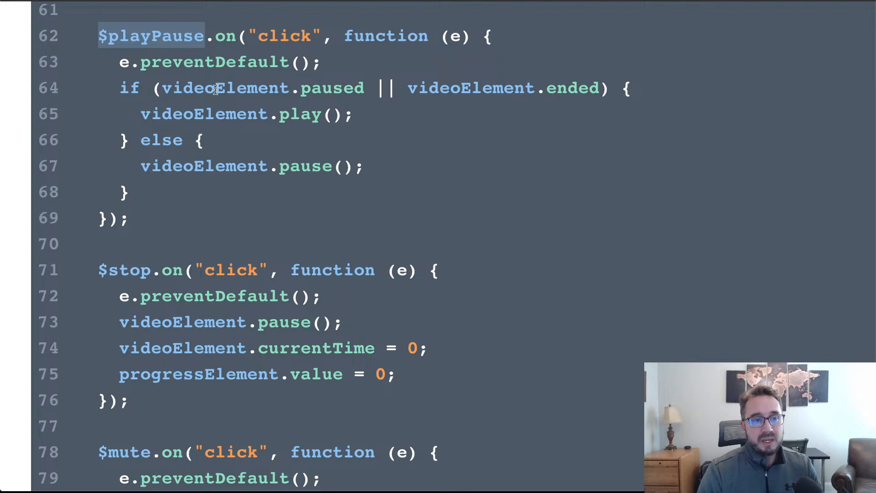
click(216, 89)
click(350, 117)
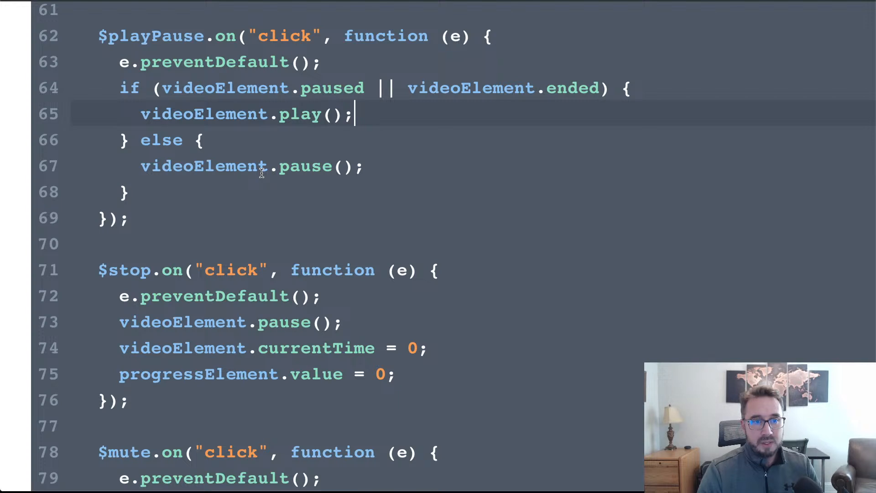
click(404, 183)
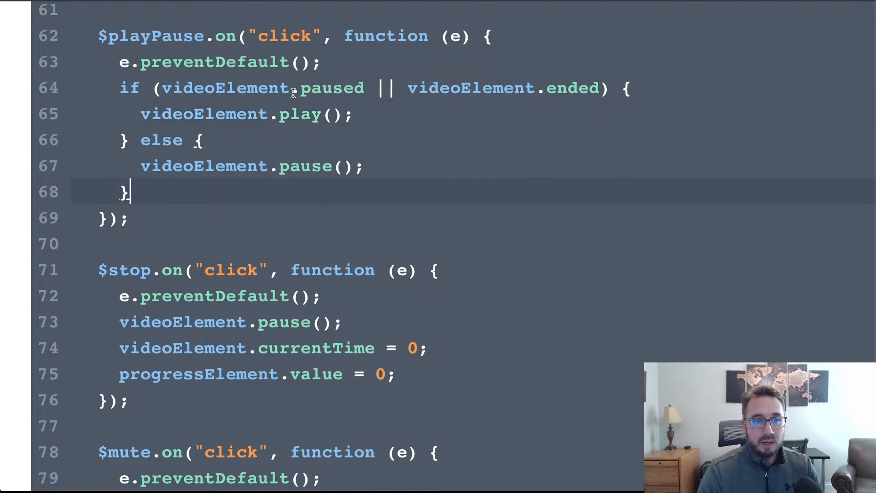
- Highlight the .paused and .ended properties in the $playPause if condition and relate them to the videoElement.play() call
drag(293, 92, 365, 90)
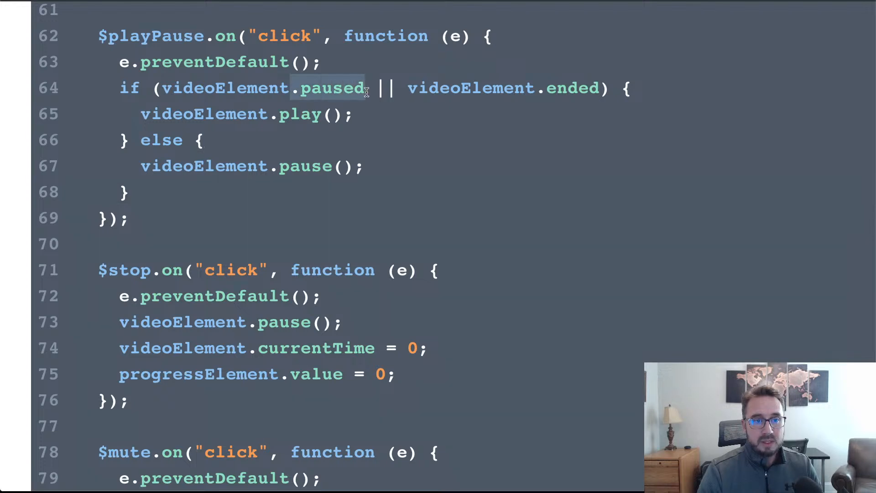
drag(537, 90, 600, 91)
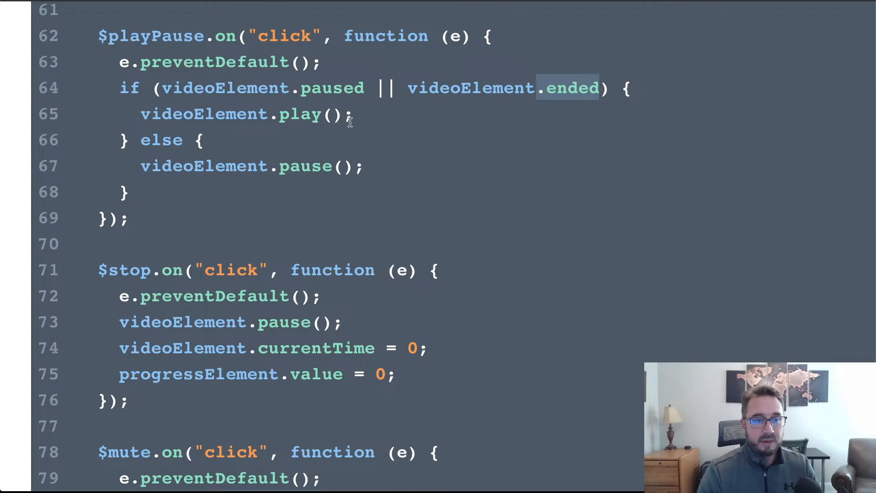
click(352, 119)
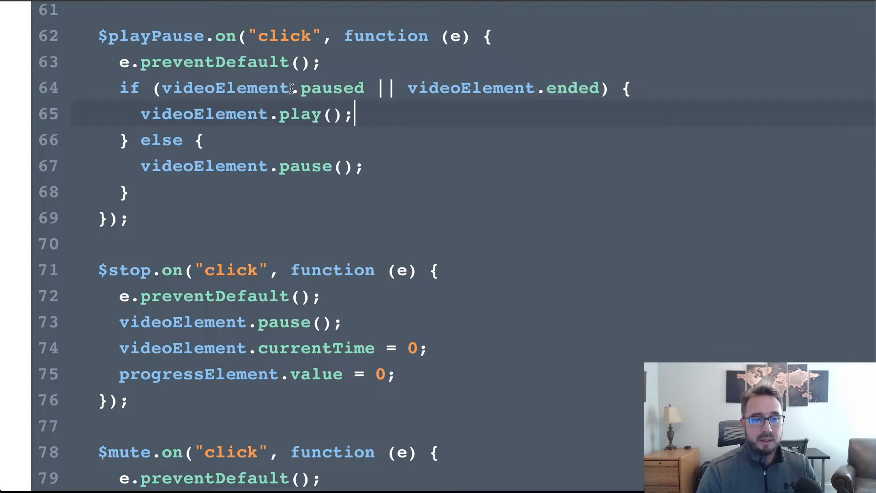
drag(291, 88, 361, 87)
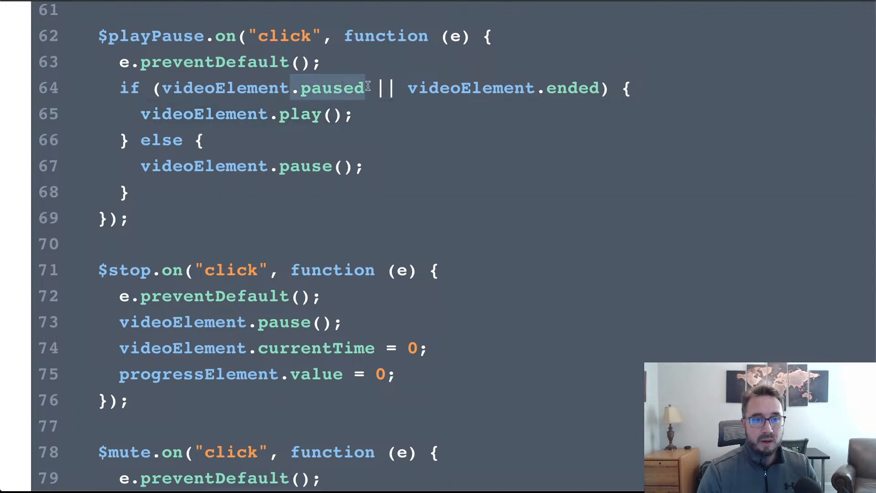
drag(536, 88, 600, 88)
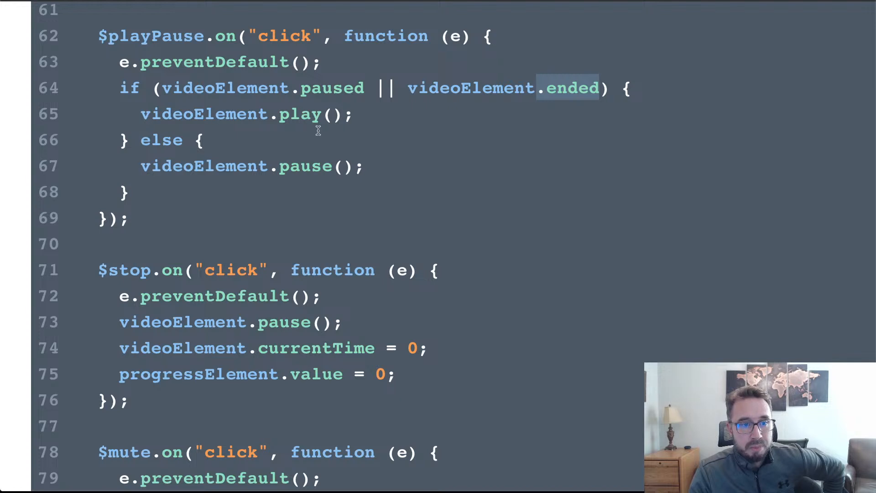
click(345, 116)
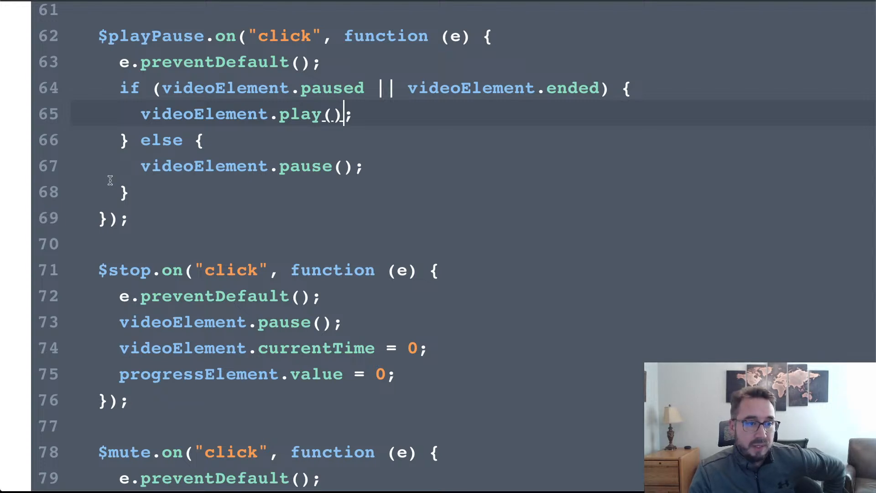
click(268, 218)
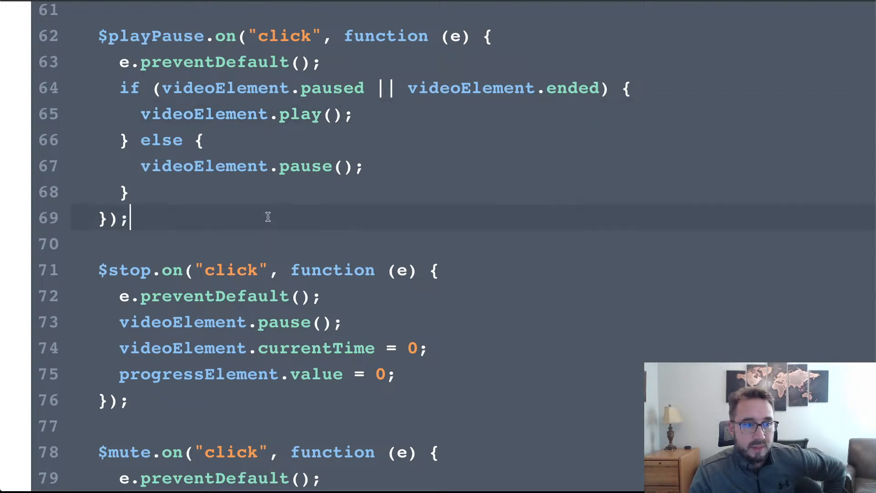
- Examine the $stop click handler, highlighting videoElement.pause() and checking the lines that reset currentTime and progressElement.value to 0
scroll(268, 218, down, 1)
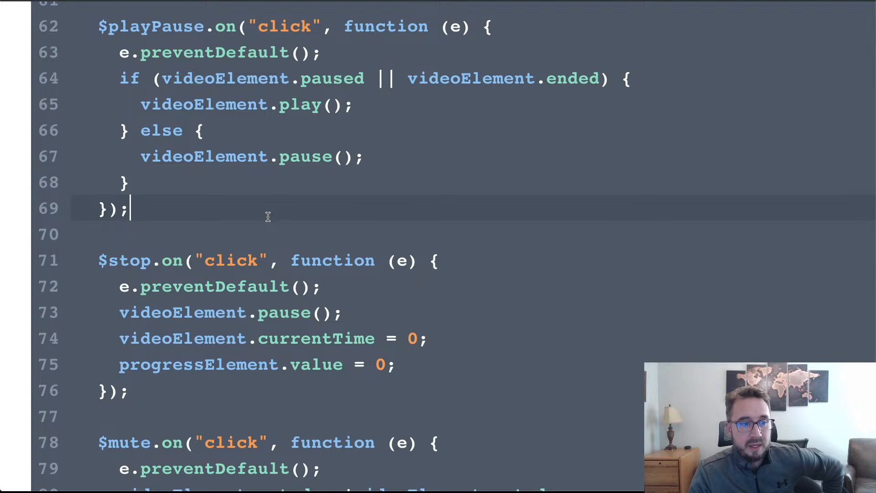
scroll(268, 217, down, 5)
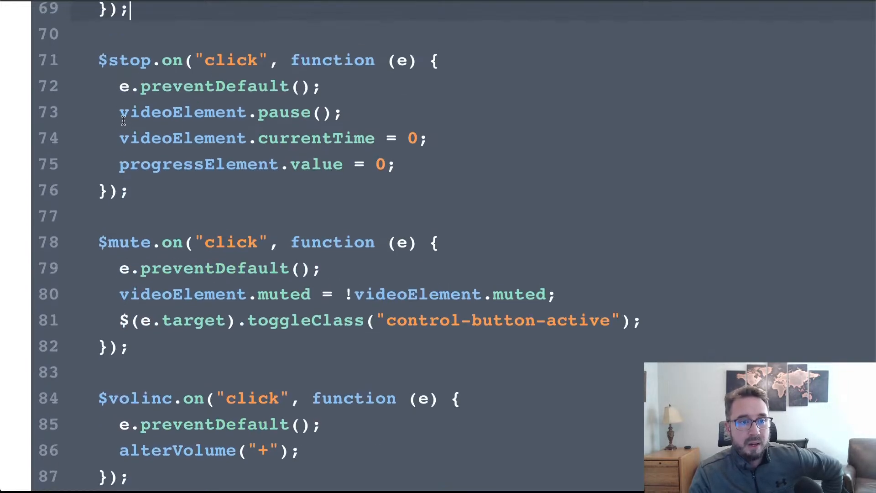
drag(122, 115, 343, 116)
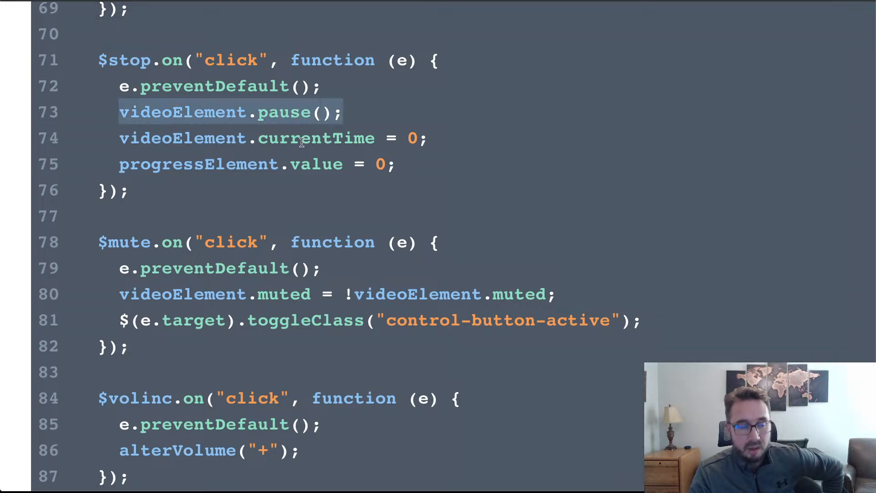
scroll(349, 113, right, 1)
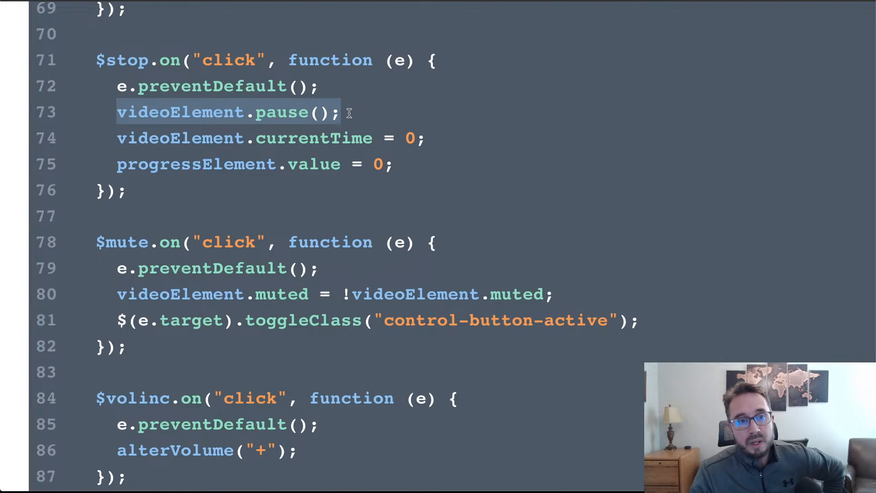
click(349, 113)
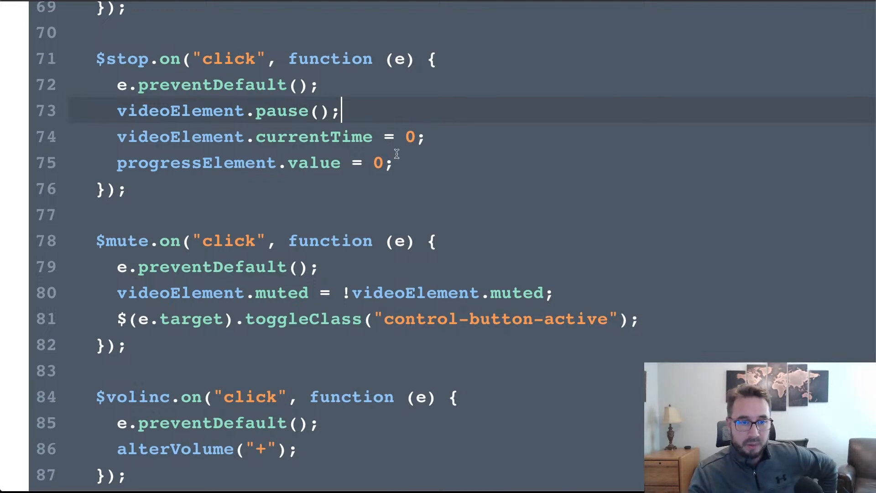
click(396, 160)
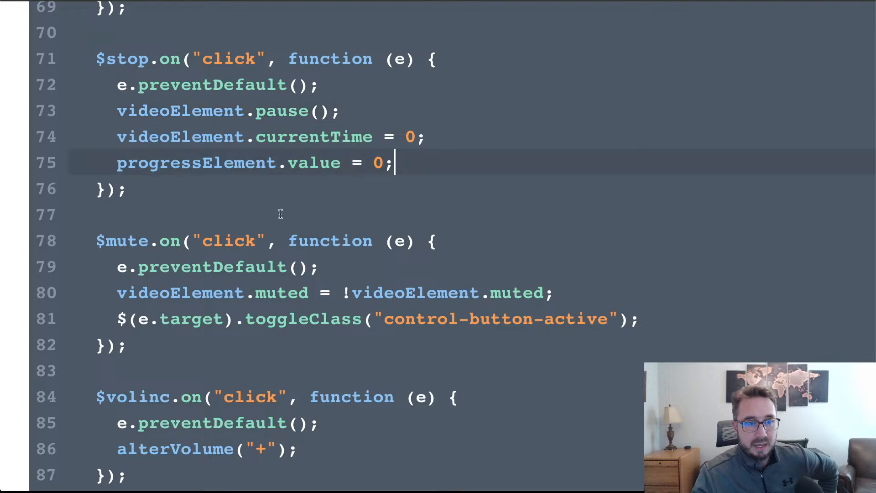
- Examine the $mute click handler, highlighting videoElement.muted on the toggle line, and try the Mute button on the live page
click(211, 226)
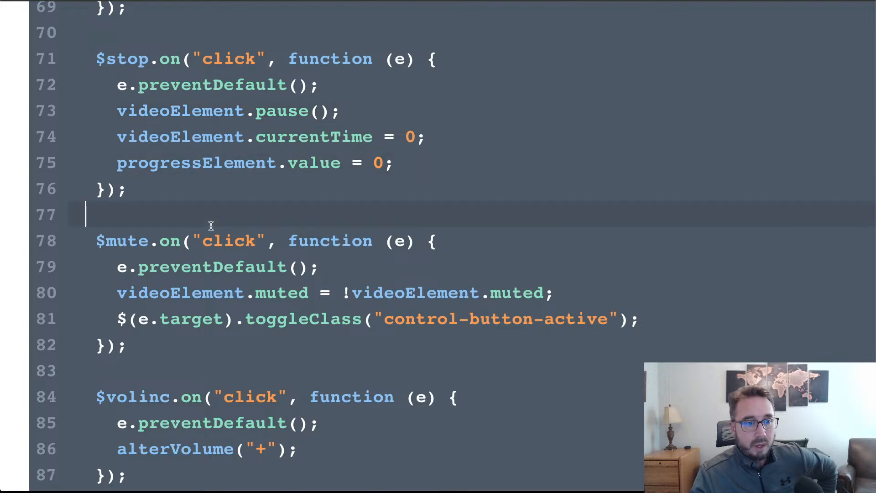
double_click(141, 241)
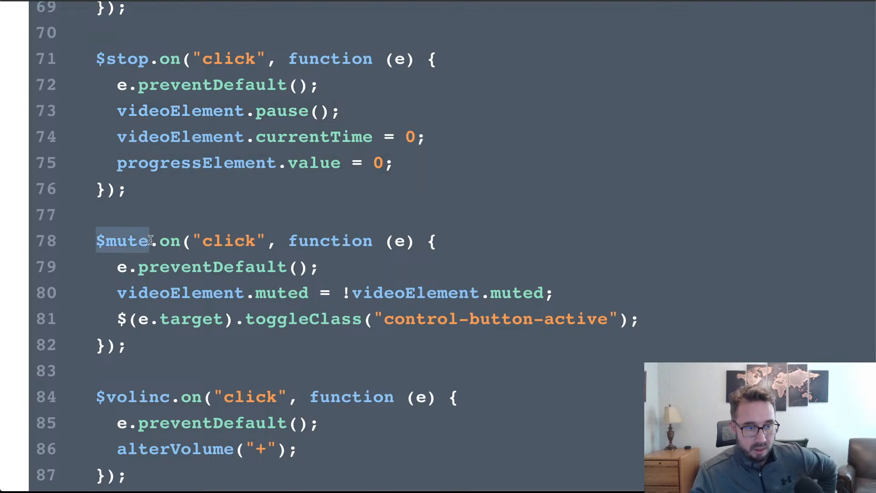
click(324, 268)
scroll(325, 268, down, 1)
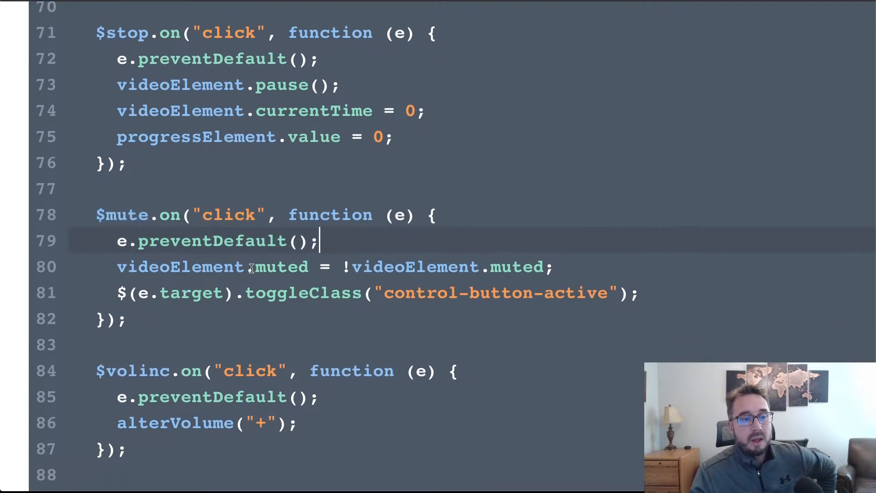
drag(119, 268, 314, 269)
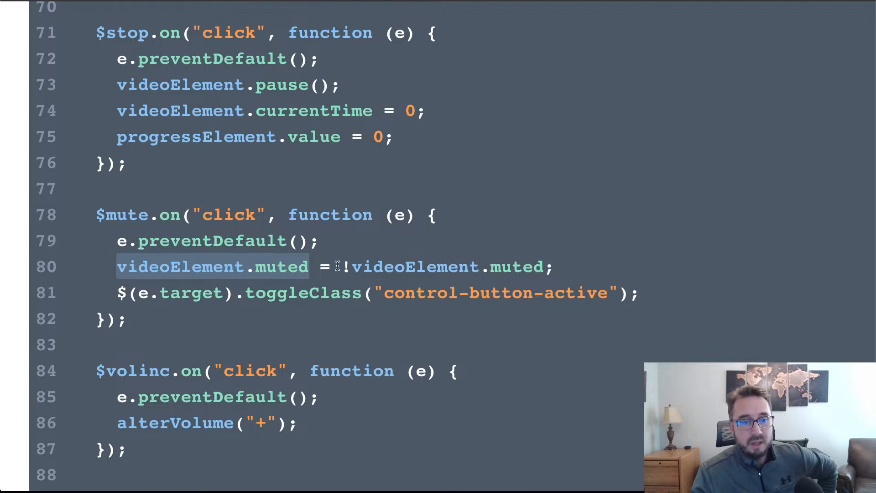
click(545, 267)
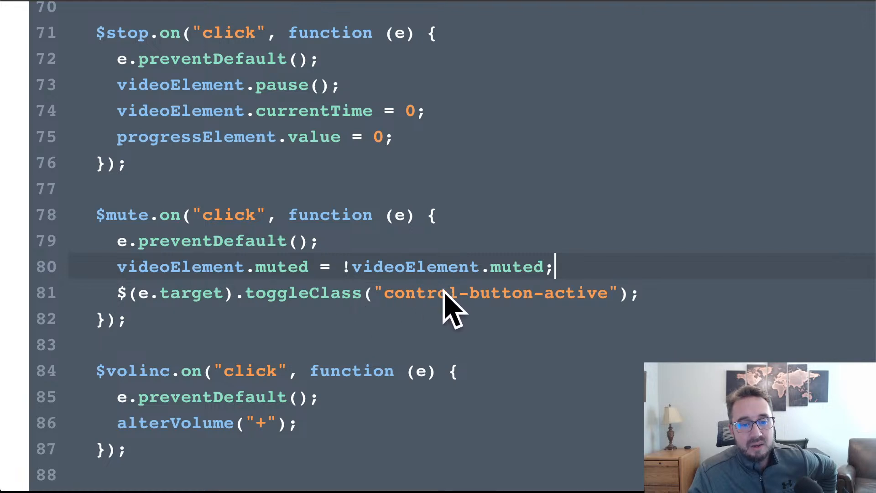
key(super+Tab)
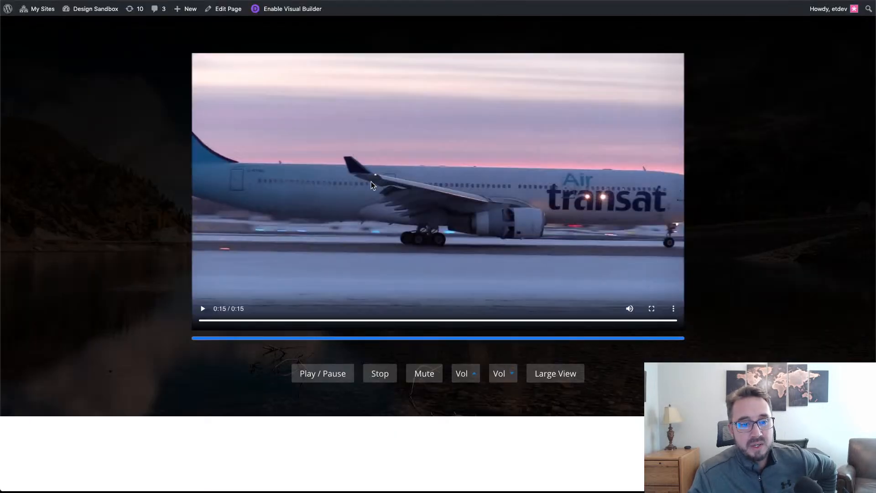
click(427, 378)
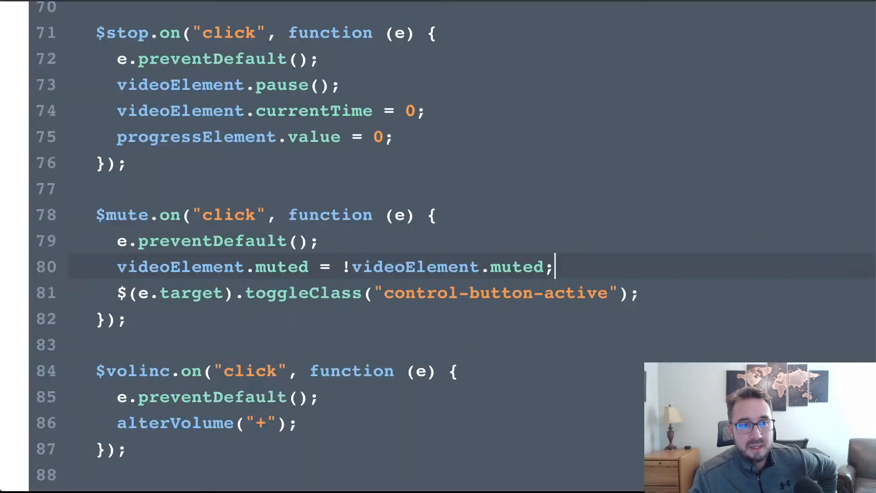
- Examine the $volinc and $voldec click handlers, highlighting their alterVolume("+") and alterVolume("-") calls
scroll(341, 307, down, 5)
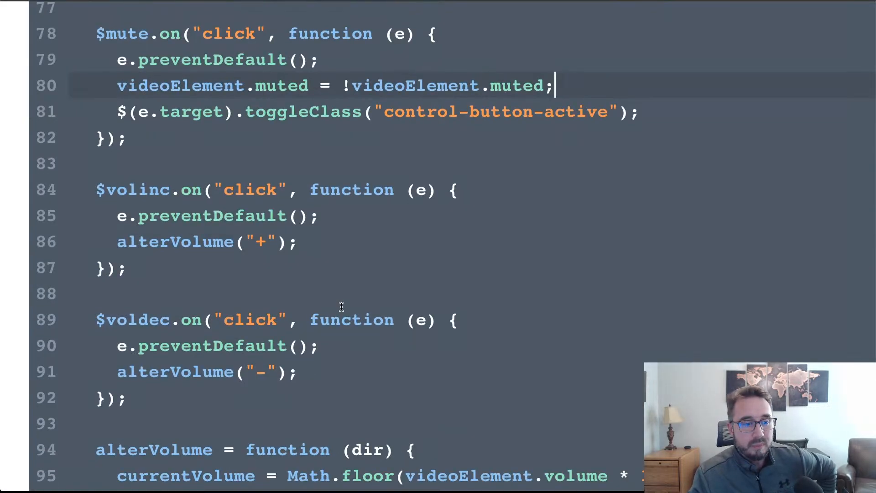
scroll(341, 307, down, 2)
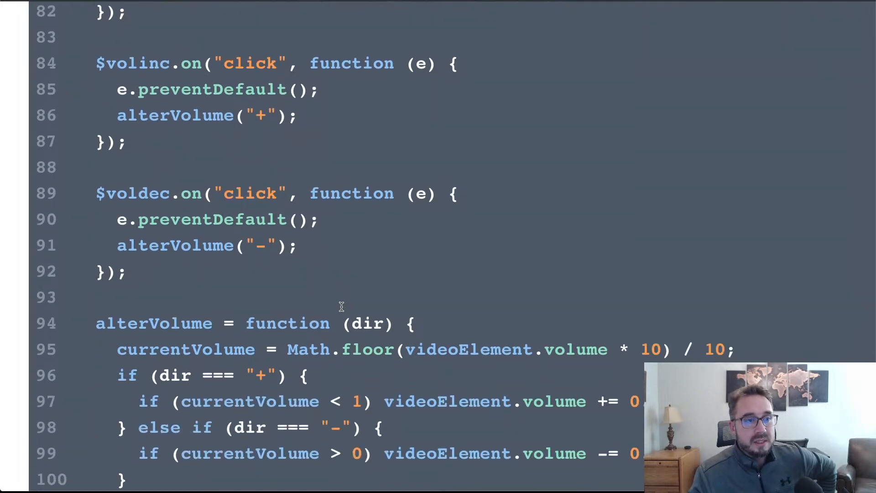
scroll(341, 306, down, 1)
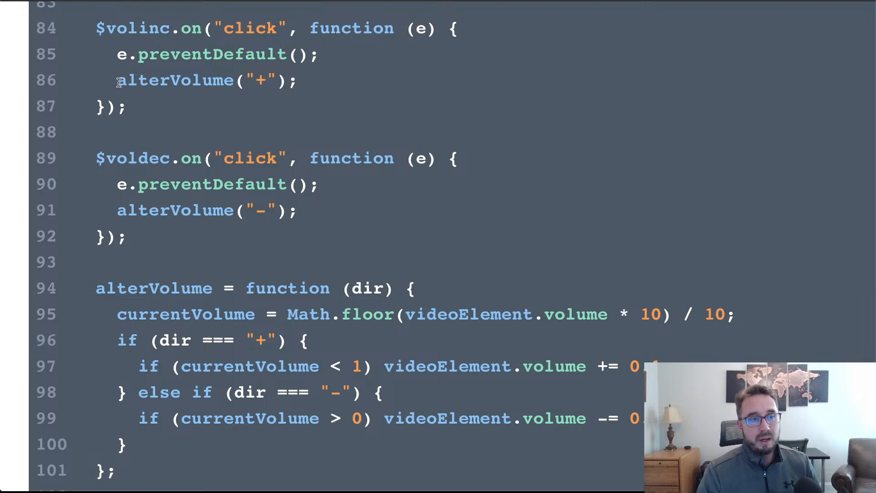
drag(119, 80, 287, 79)
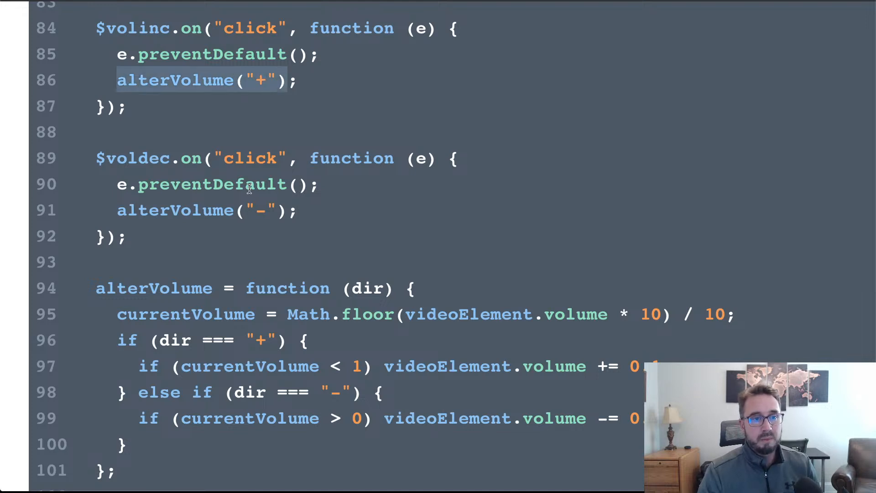
click(262, 81)
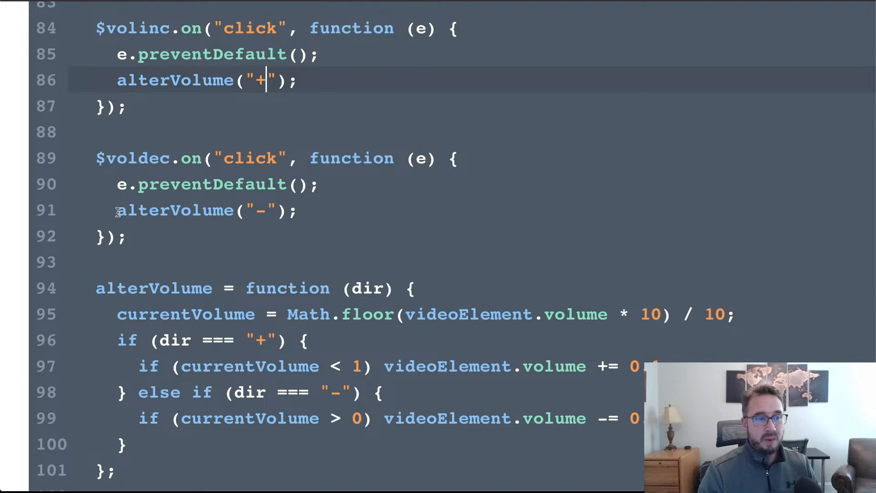
drag(118, 210, 288, 211)
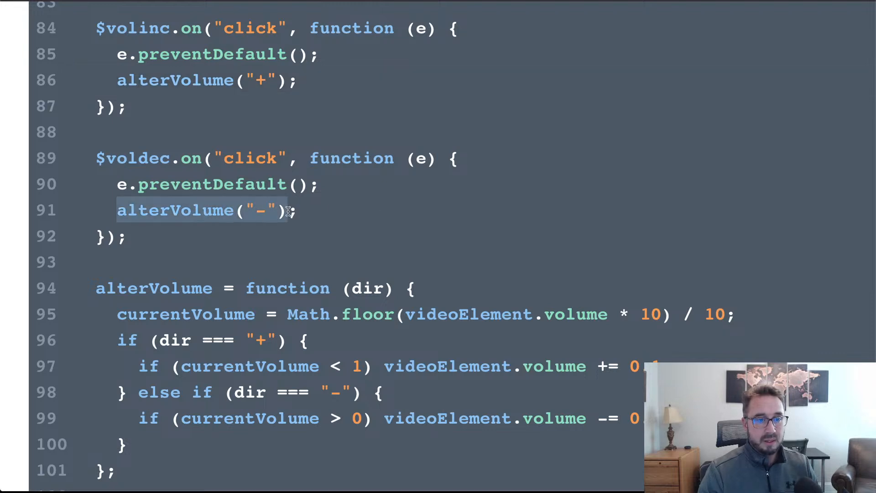
click(295, 213)
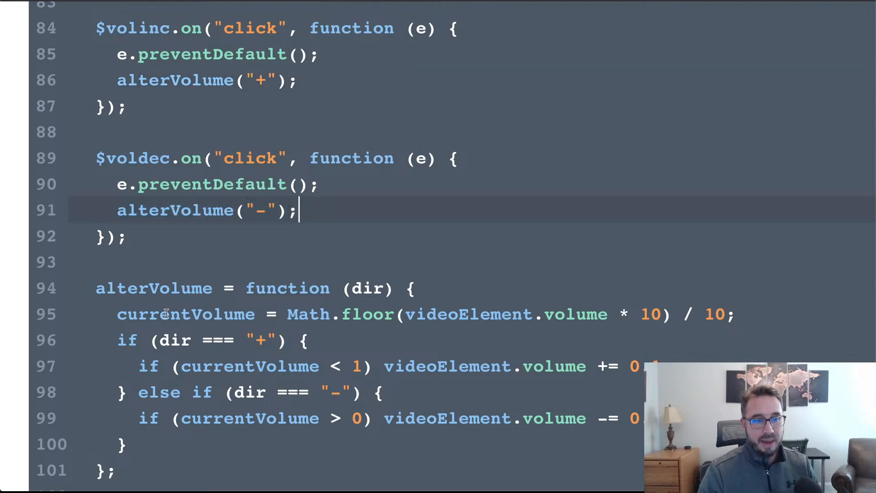
- Examine the "+" branch of the alterVolume function, highlighting the "+" direction value and the 0.1 volume increment
scroll(153, 310, down, 2)
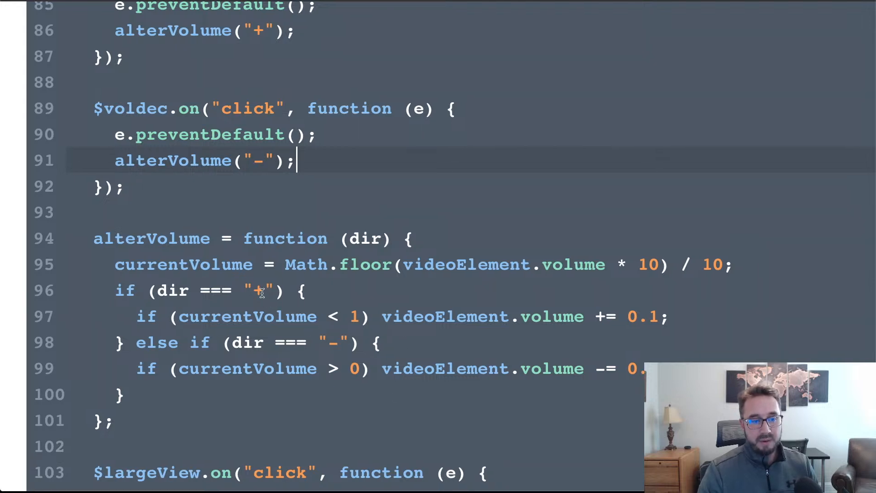
double_click(265, 292)
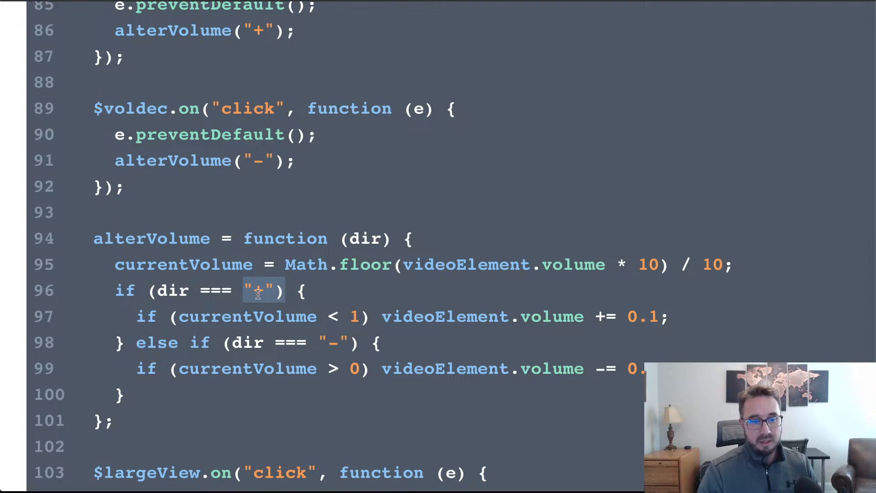
scroll(271, 148, up, 2)
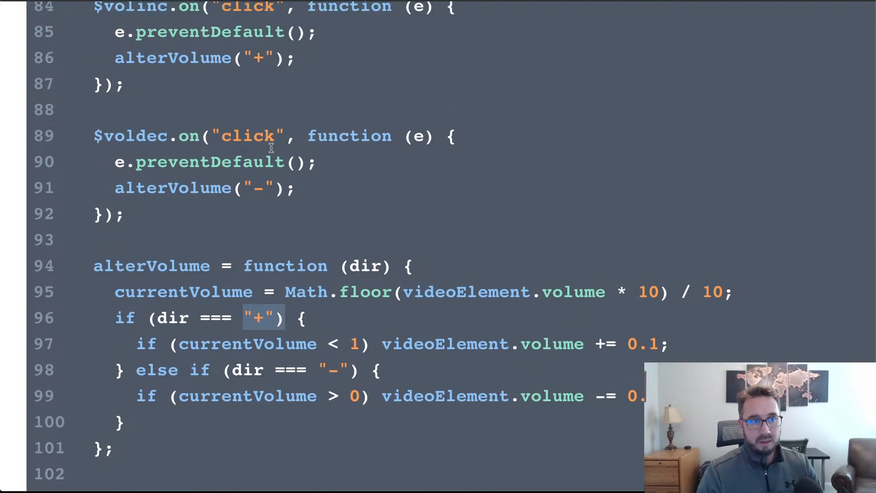
click(274, 145)
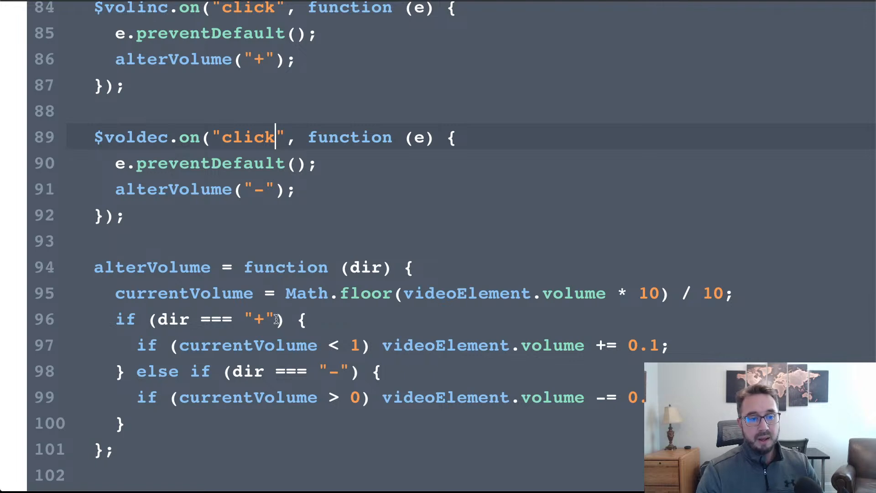
double_click(248, 319)
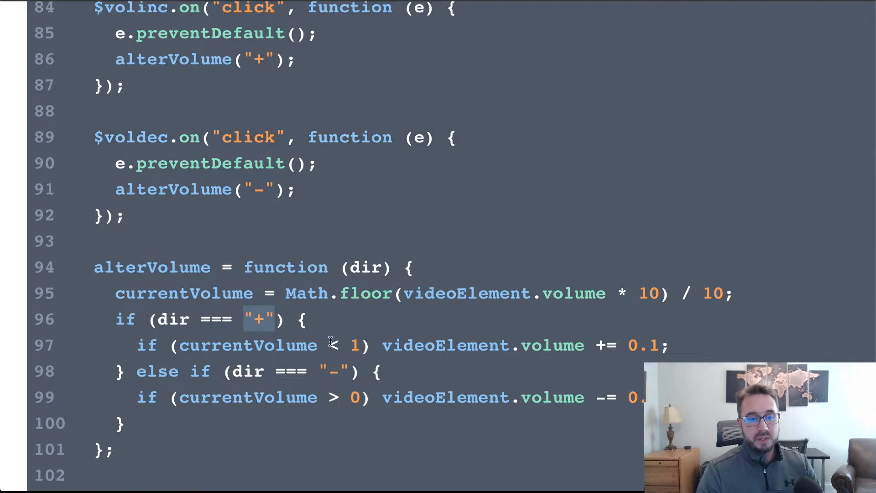
click(598, 345)
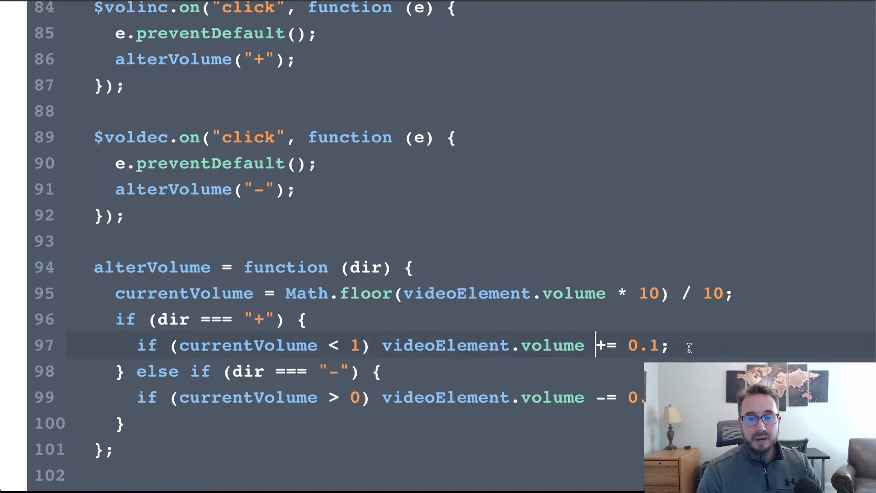
drag(657, 345, 633, 345)
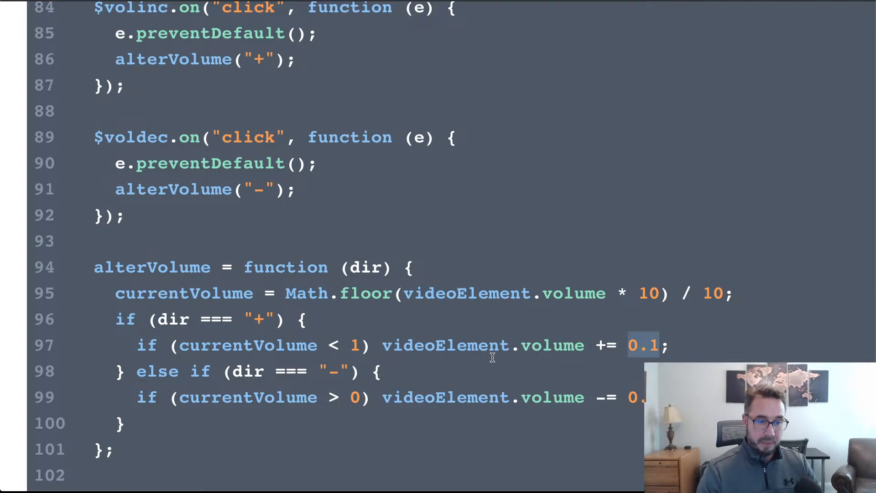
- Highlight the "-" value in alterVolume's else if condition and relate it to the volume decrease line
click(427, 364)
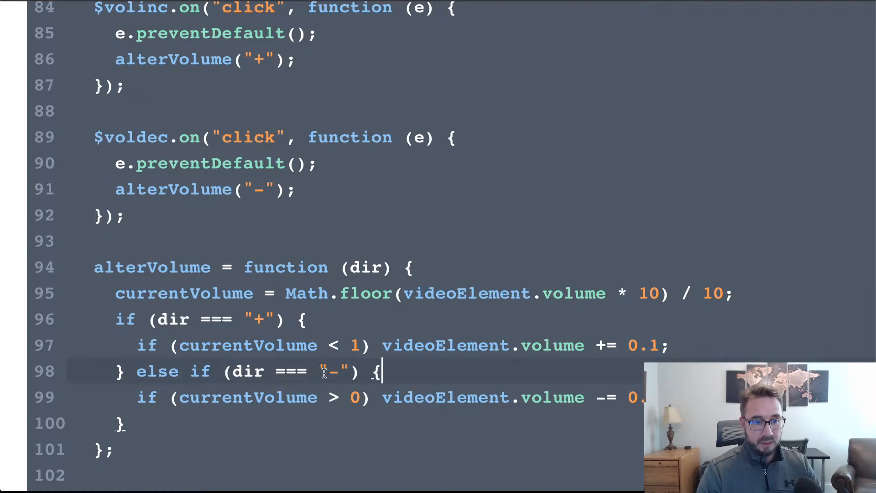
drag(323, 374, 350, 372)
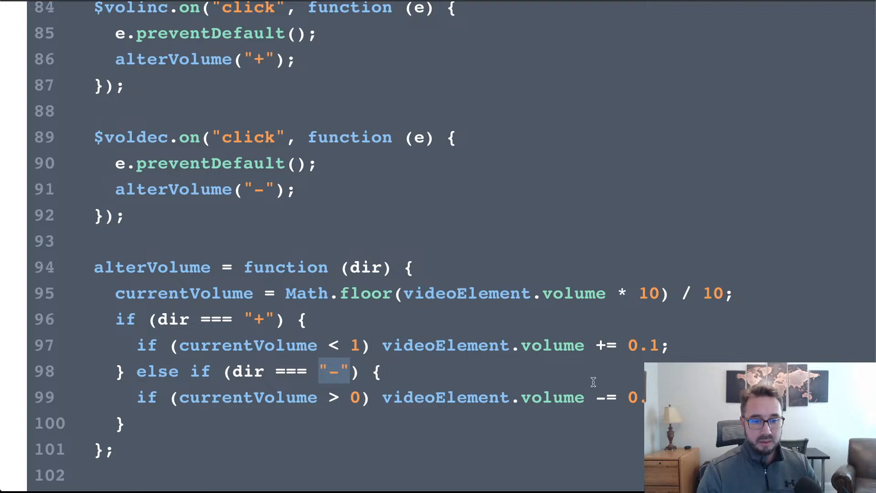
click(478, 371)
- Examine the $largeView click handler and its control-button-active toggle, and switch Large View on and off on the live page
scroll(477, 372, down, 1)
scroll(477, 372, down, 5)
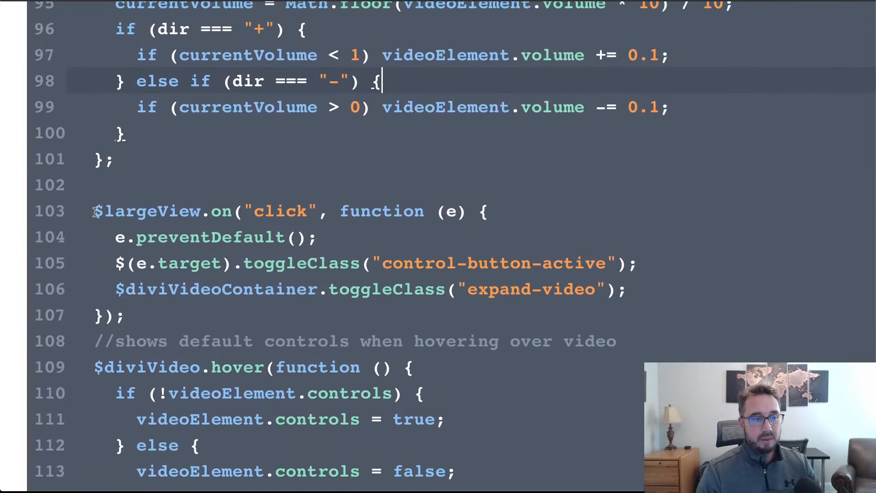
drag(94, 212, 198, 215)
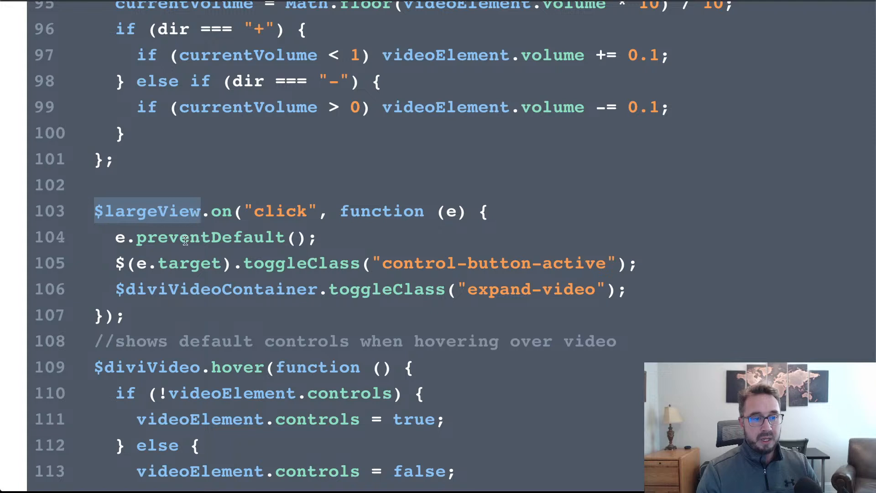
click(378, 267)
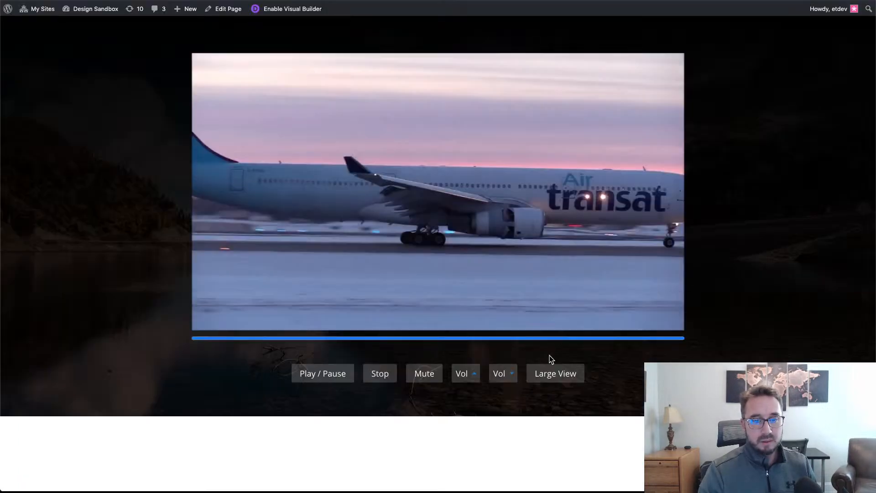
click(552, 371)
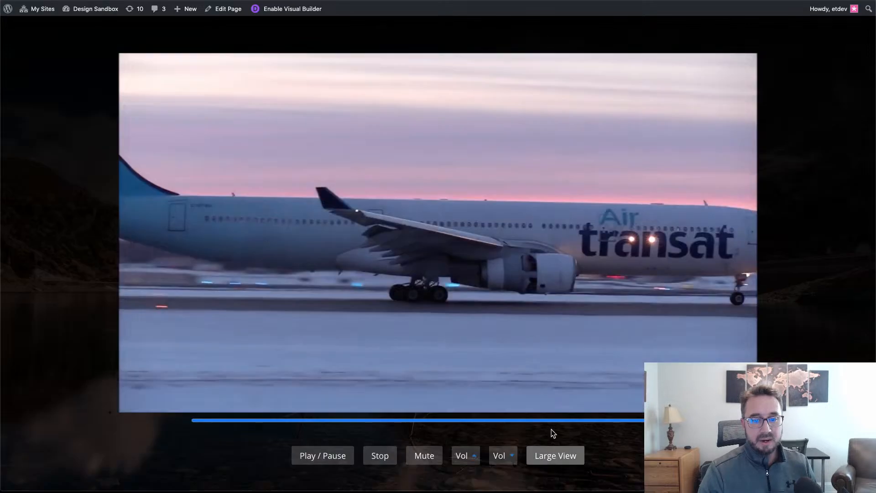
click(557, 463)
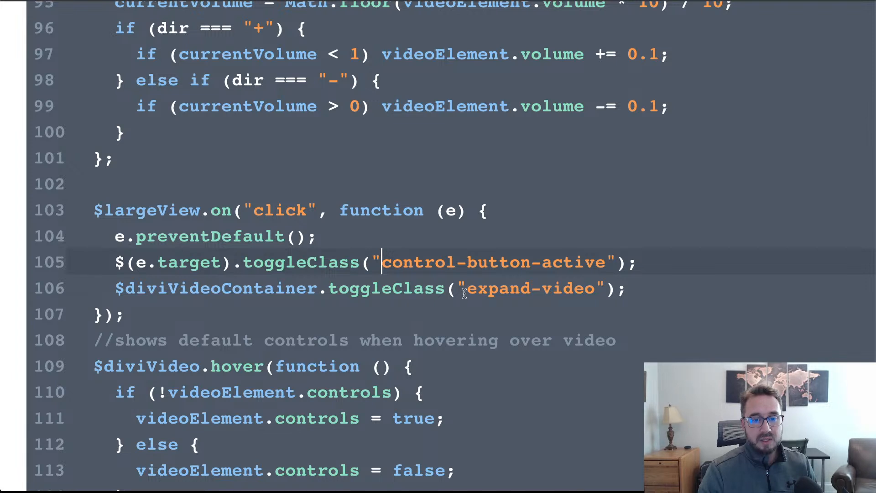
- Highlight the expand-video class in the $largeView handler and trace it to the max-width: 1400px rule in the CSS
drag(466, 291, 597, 286)
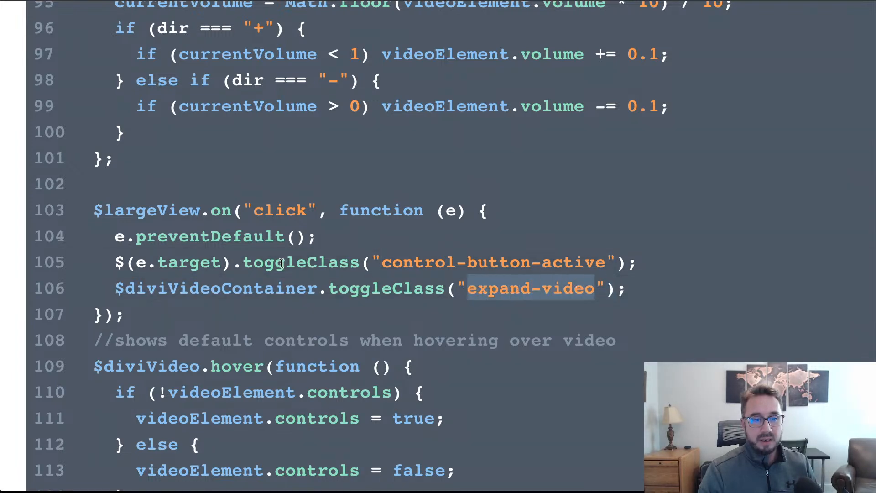
scroll(281, 263, up, 6)
scroll(280, 263, up, 20)
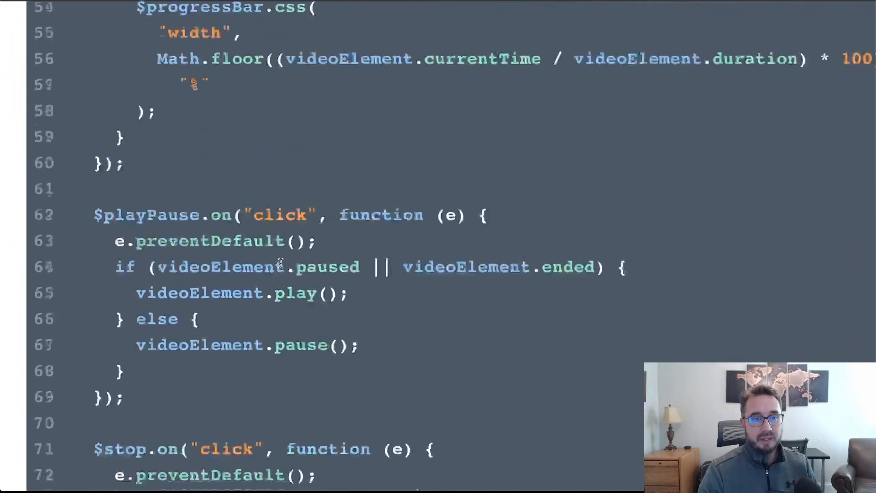
scroll(205, 321, down, 4)
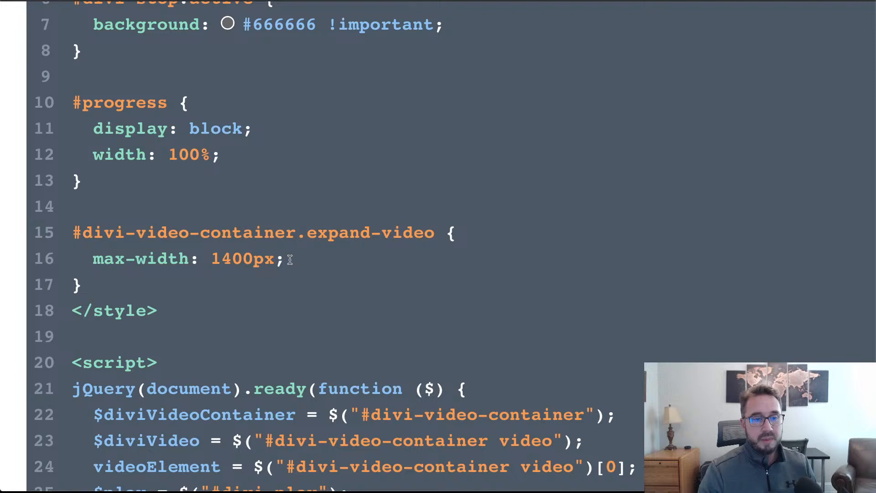
drag(284, 259, 93, 259)
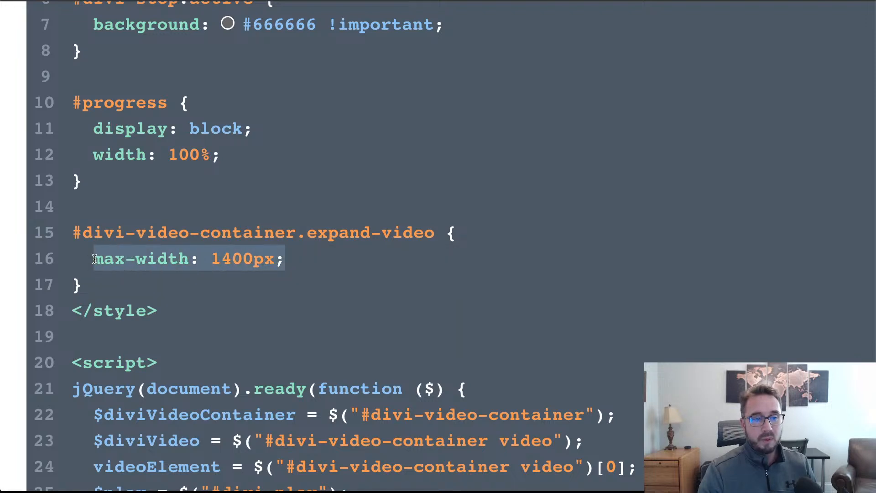
click(331, 251)
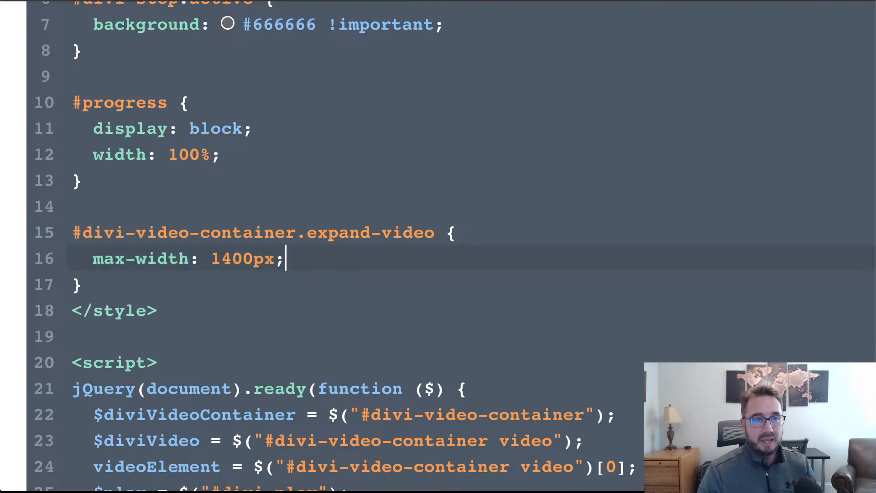
- Examine the $diviVideo.hover function near the end of the script, highlighting its whole block that toggles videoElement.controls between true and false
scroll(288, 162, down, 20)
scroll(289, 164, down, 10)
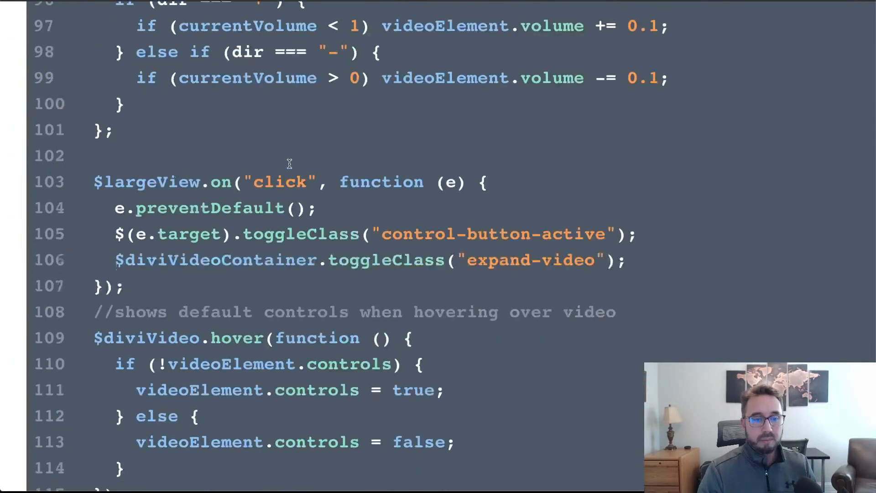
scroll(290, 164, up, 1)
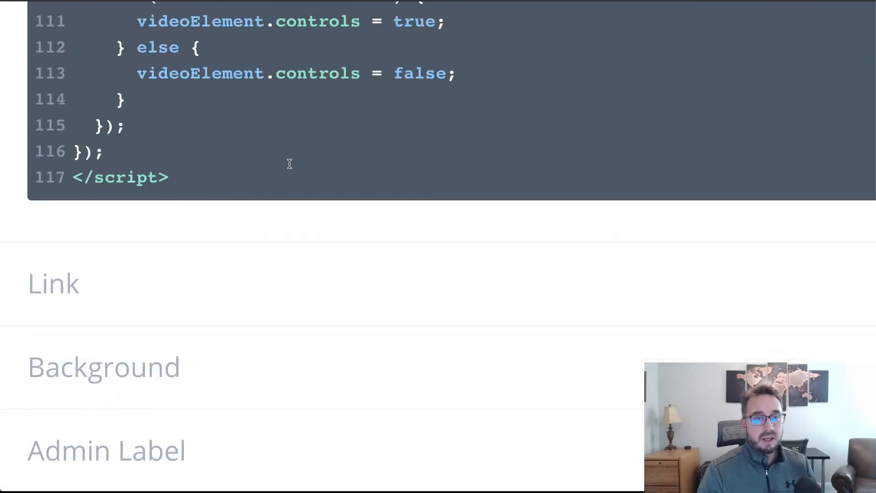
scroll(289, 164, up, 4)
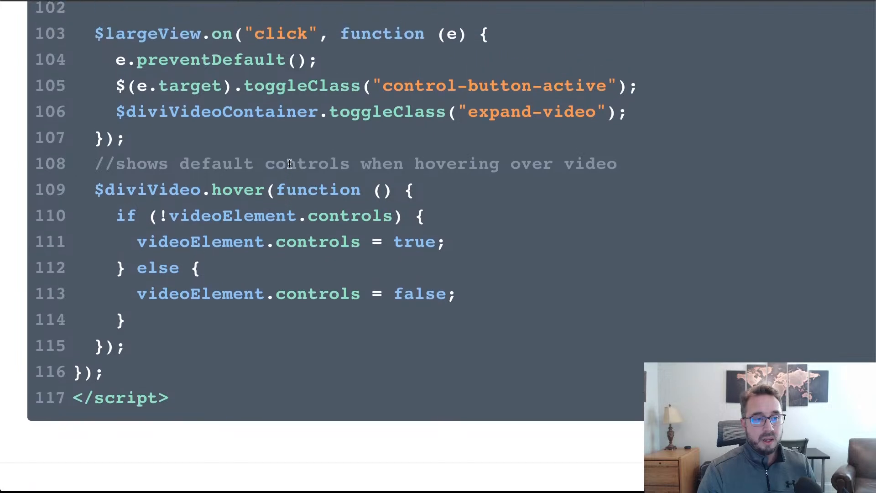
scroll(290, 164, down, 1)
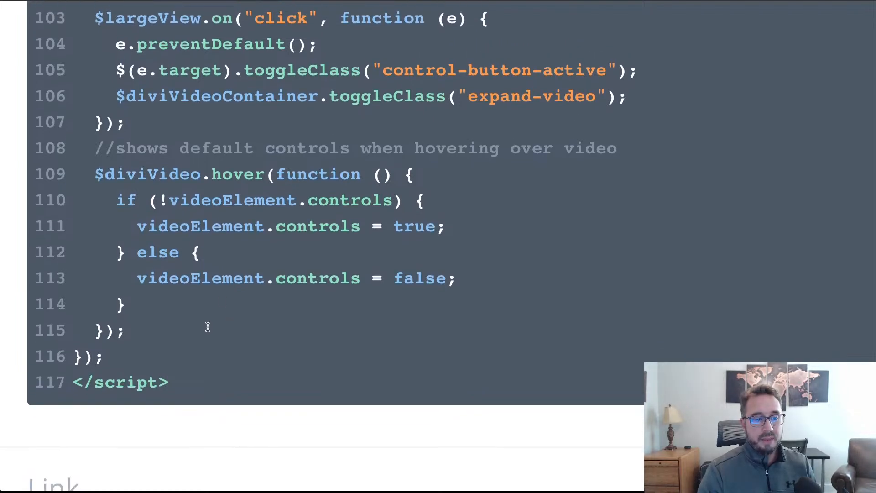
drag(155, 327, 53, 181)
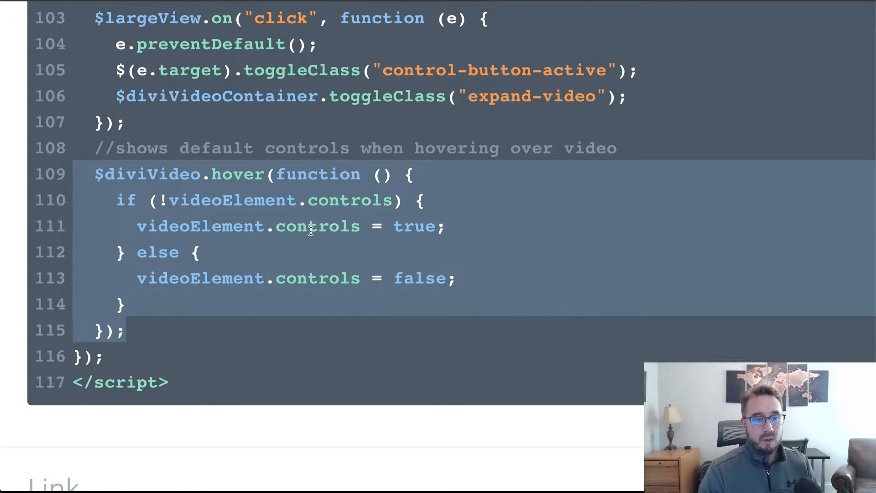
click(318, 311)
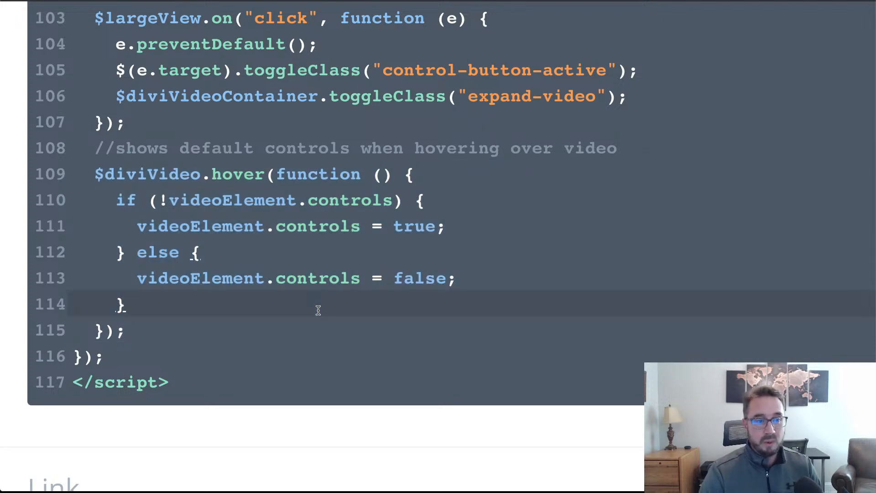
- Find the videoElement.controls = false; line below the variable declarations and highlight it to relate it to the hover function
scroll(318, 310, up, 2)
scroll(318, 310, up, 20)
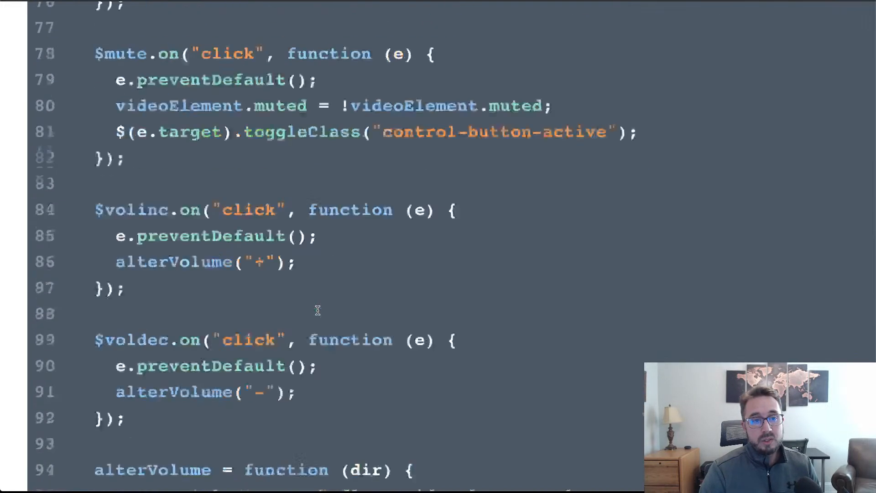
scroll(318, 311, up, 10)
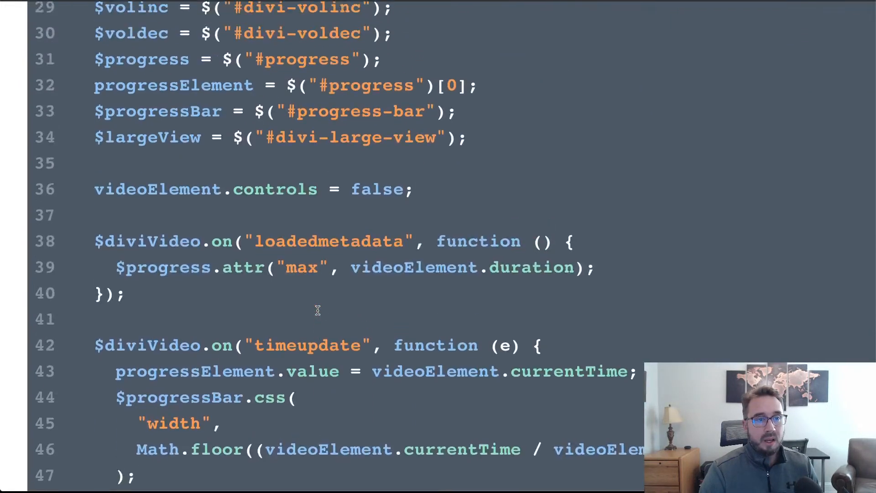
scroll(319, 310, down, 1)
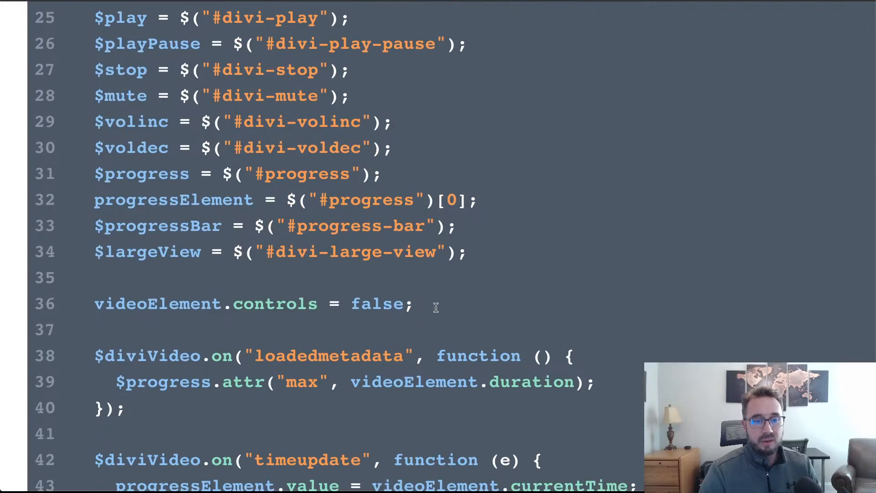
drag(434, 303, 86, 303)
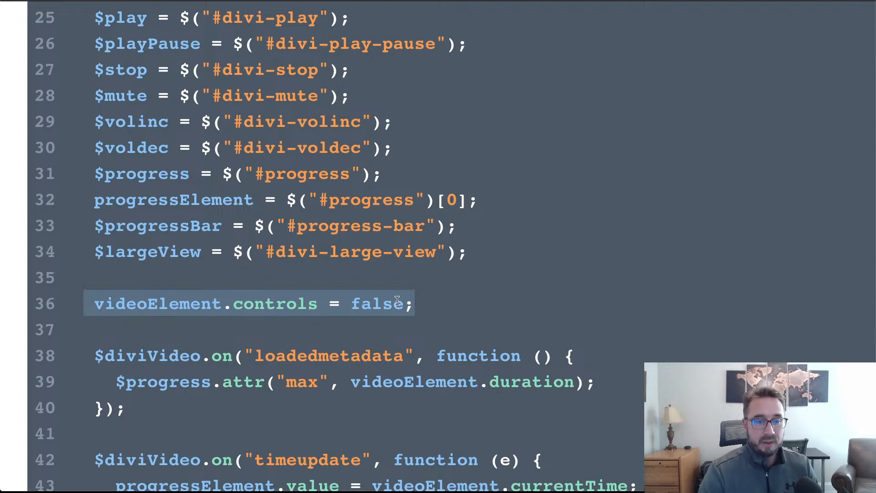
click(423, 305)
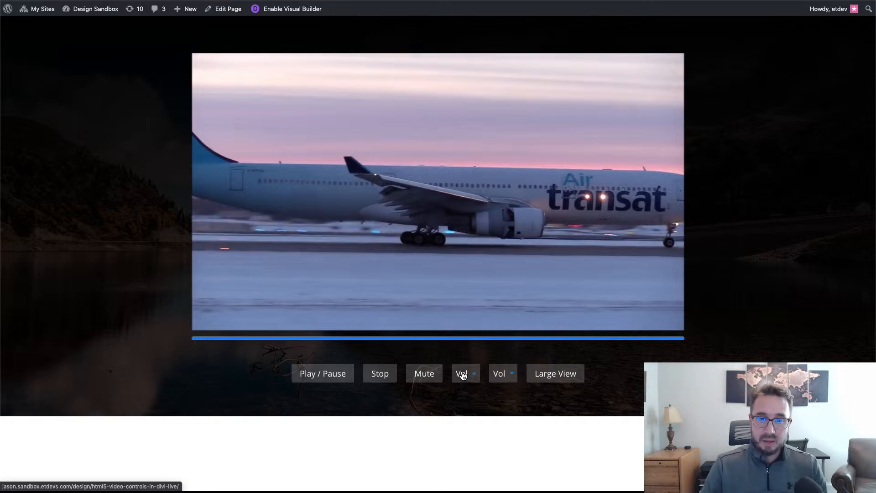
- On the live page, test playing, pausing and stopping the video with the custom controls, and play it briefly again from the start
mouse_move(289, 202)
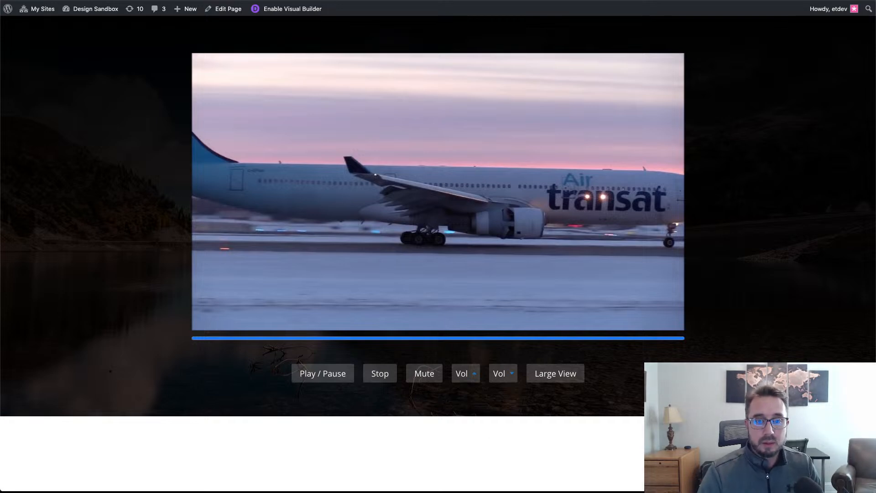
click(325, 381)
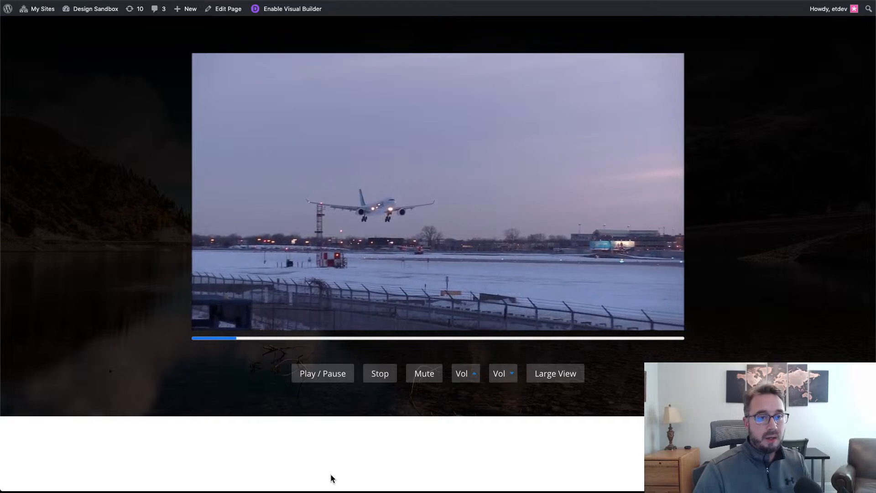
click(323, 381)
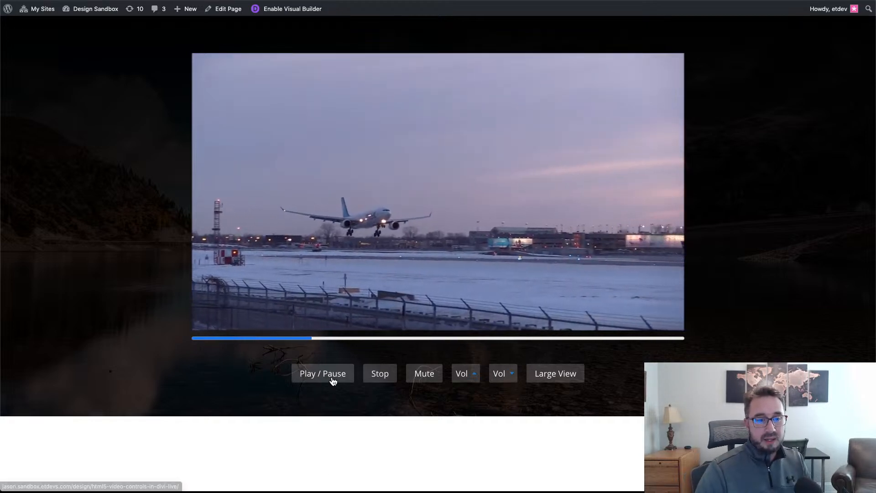
click(378, 384)
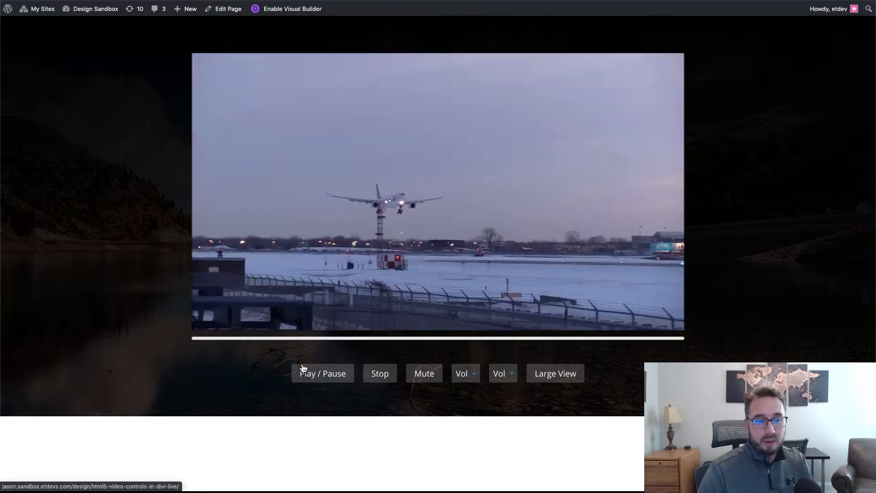
click(306, 382)
click(306, 381)
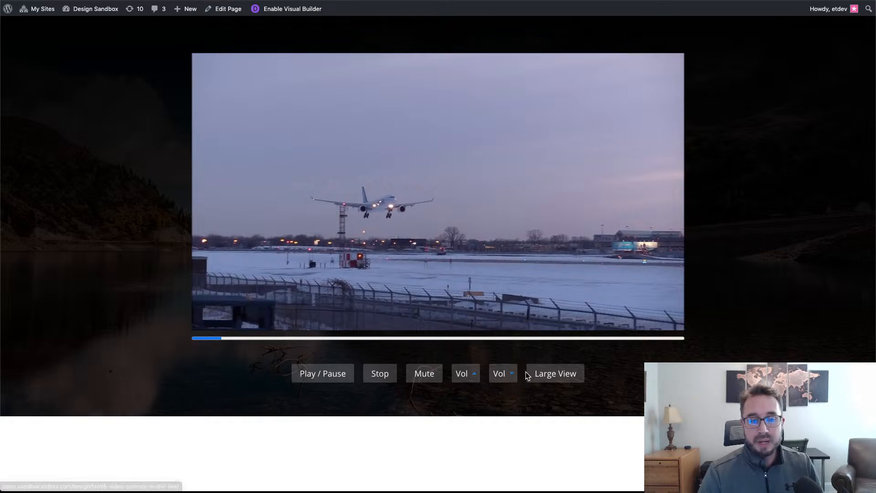
- Resume the paused video with the custom Play / Pause control and pause it again partway, checking the progress bar
click(542, 379)
click(536, 455)
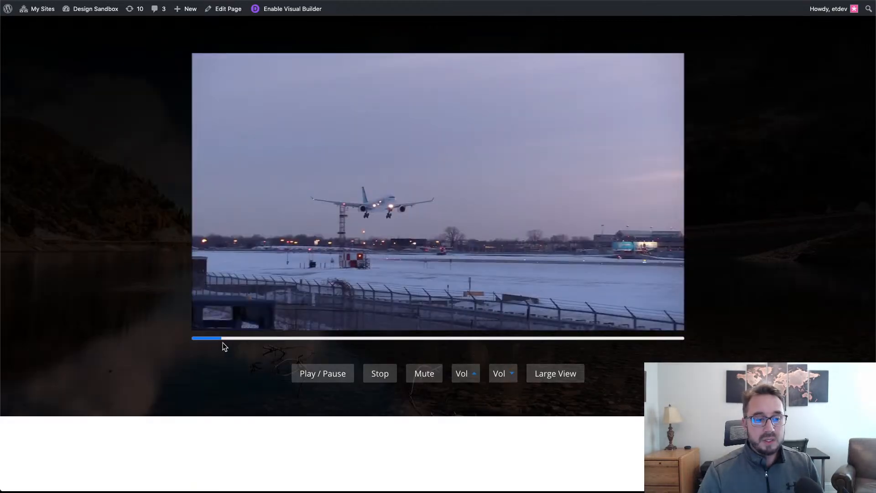
click(310, 381)
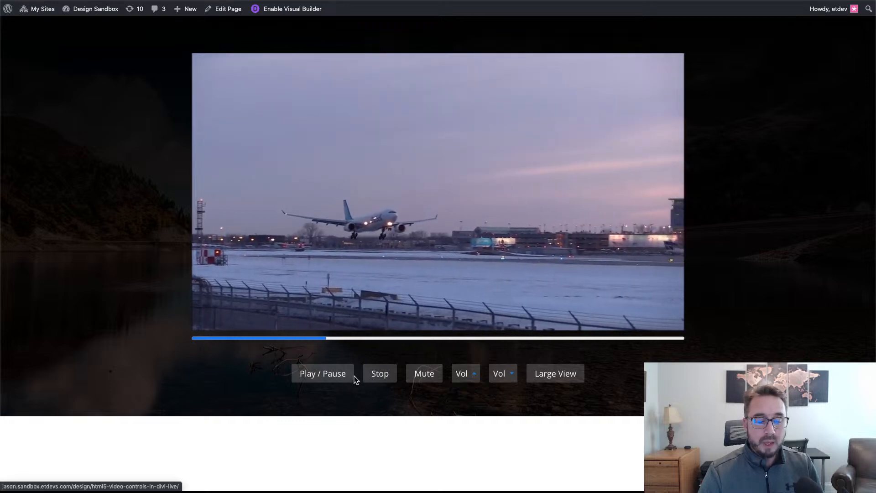
click(340, 380)
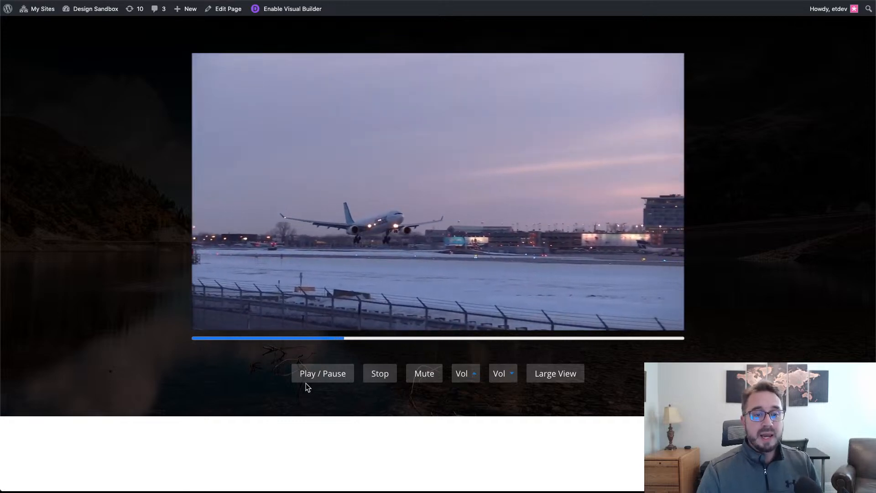